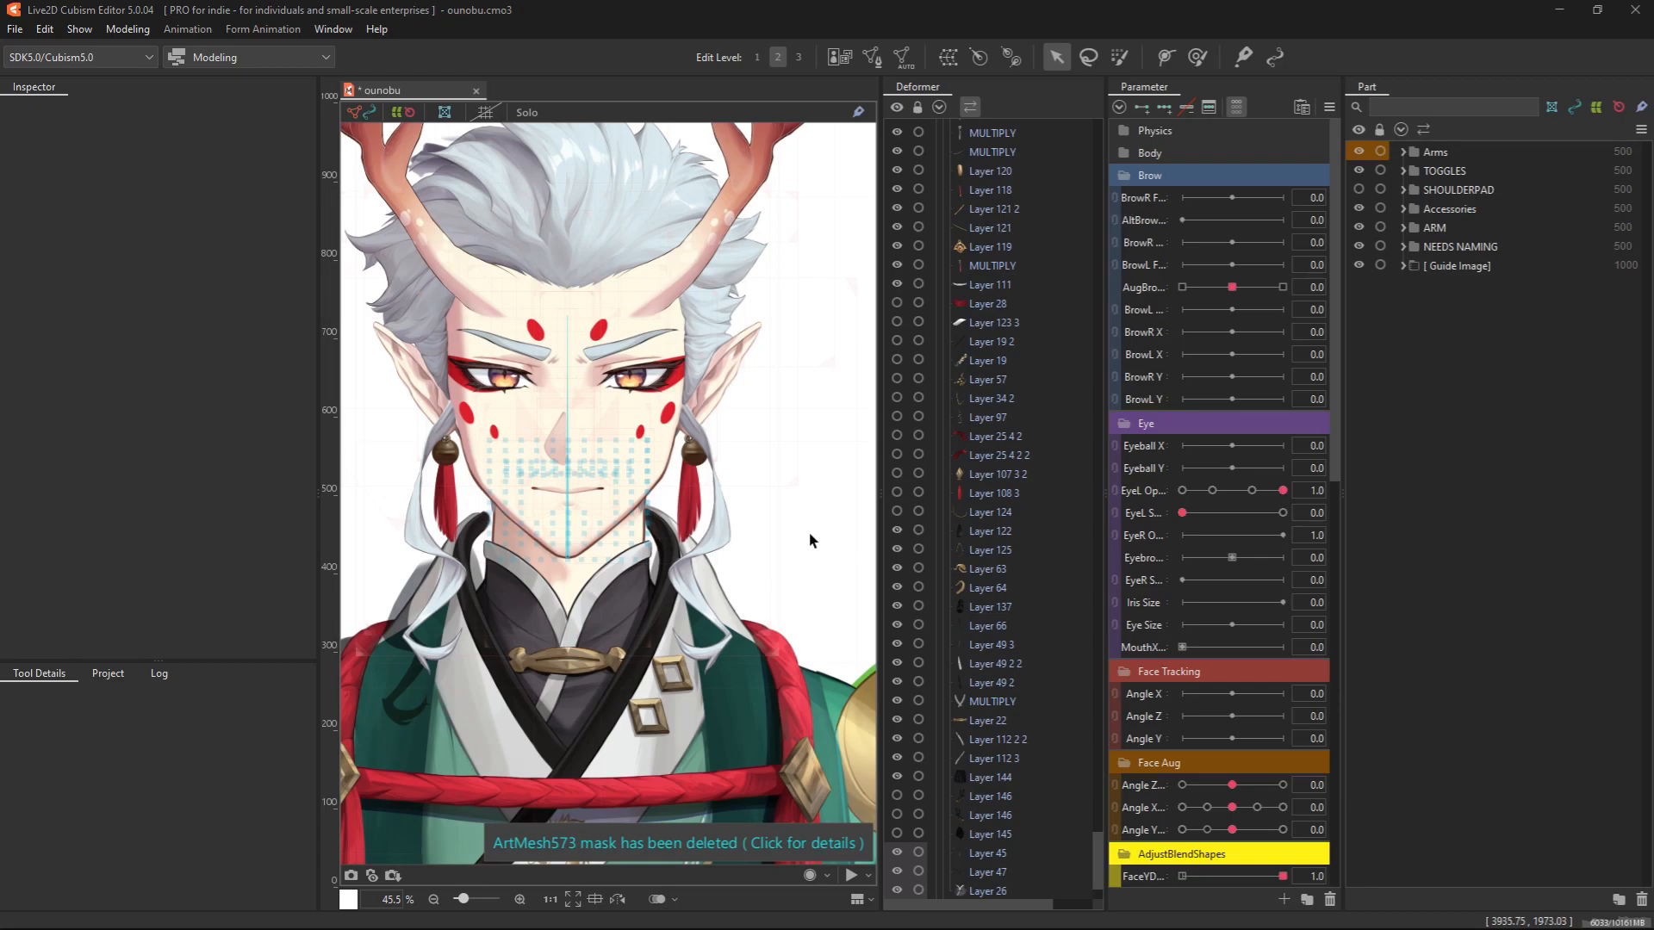
Open the HAIR_STRAND_COLOR art mesh beside the earring in mesh editing
scroll(719, 539, "up", 5)
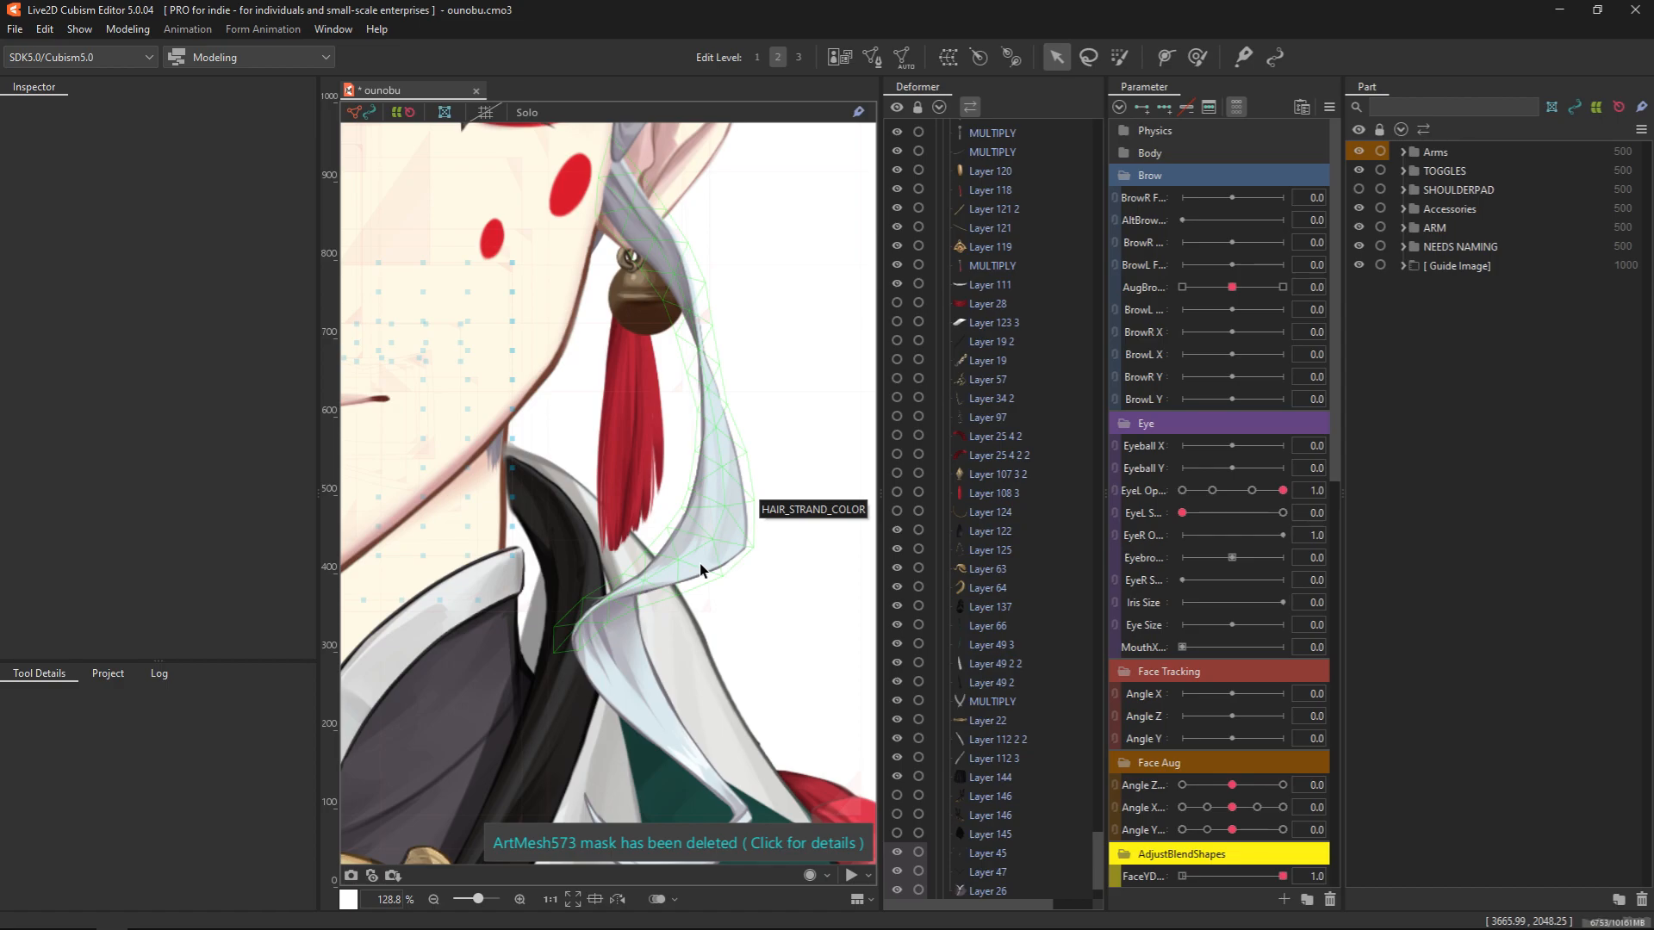
left_click(702, 571)
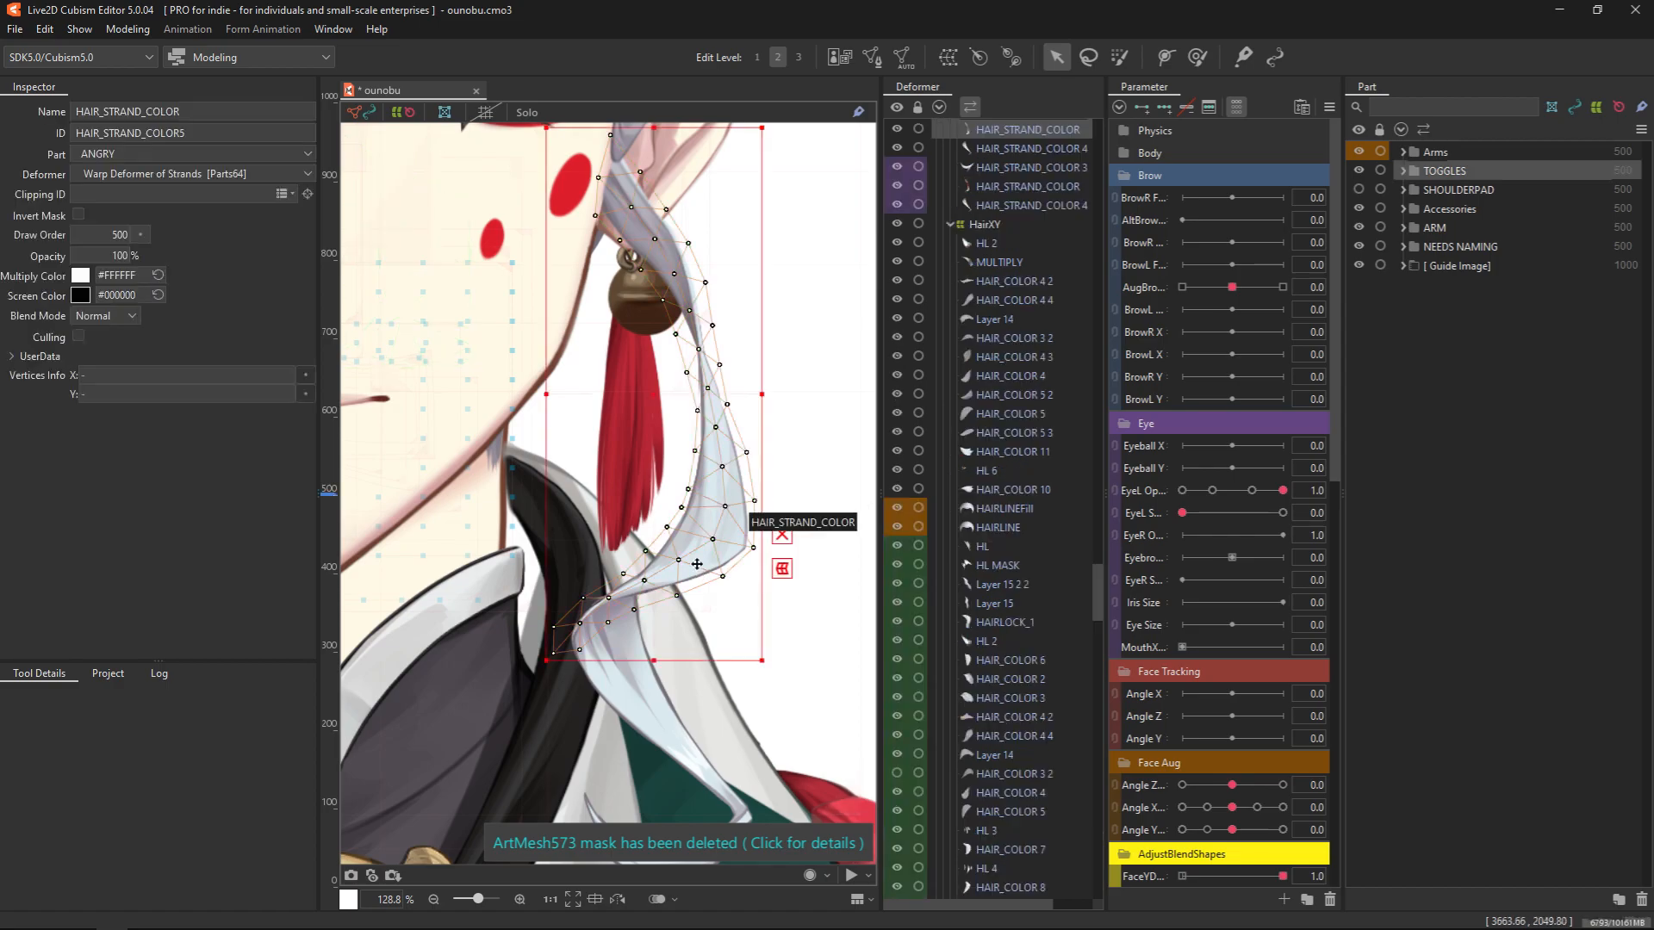
left_click(871, 57)
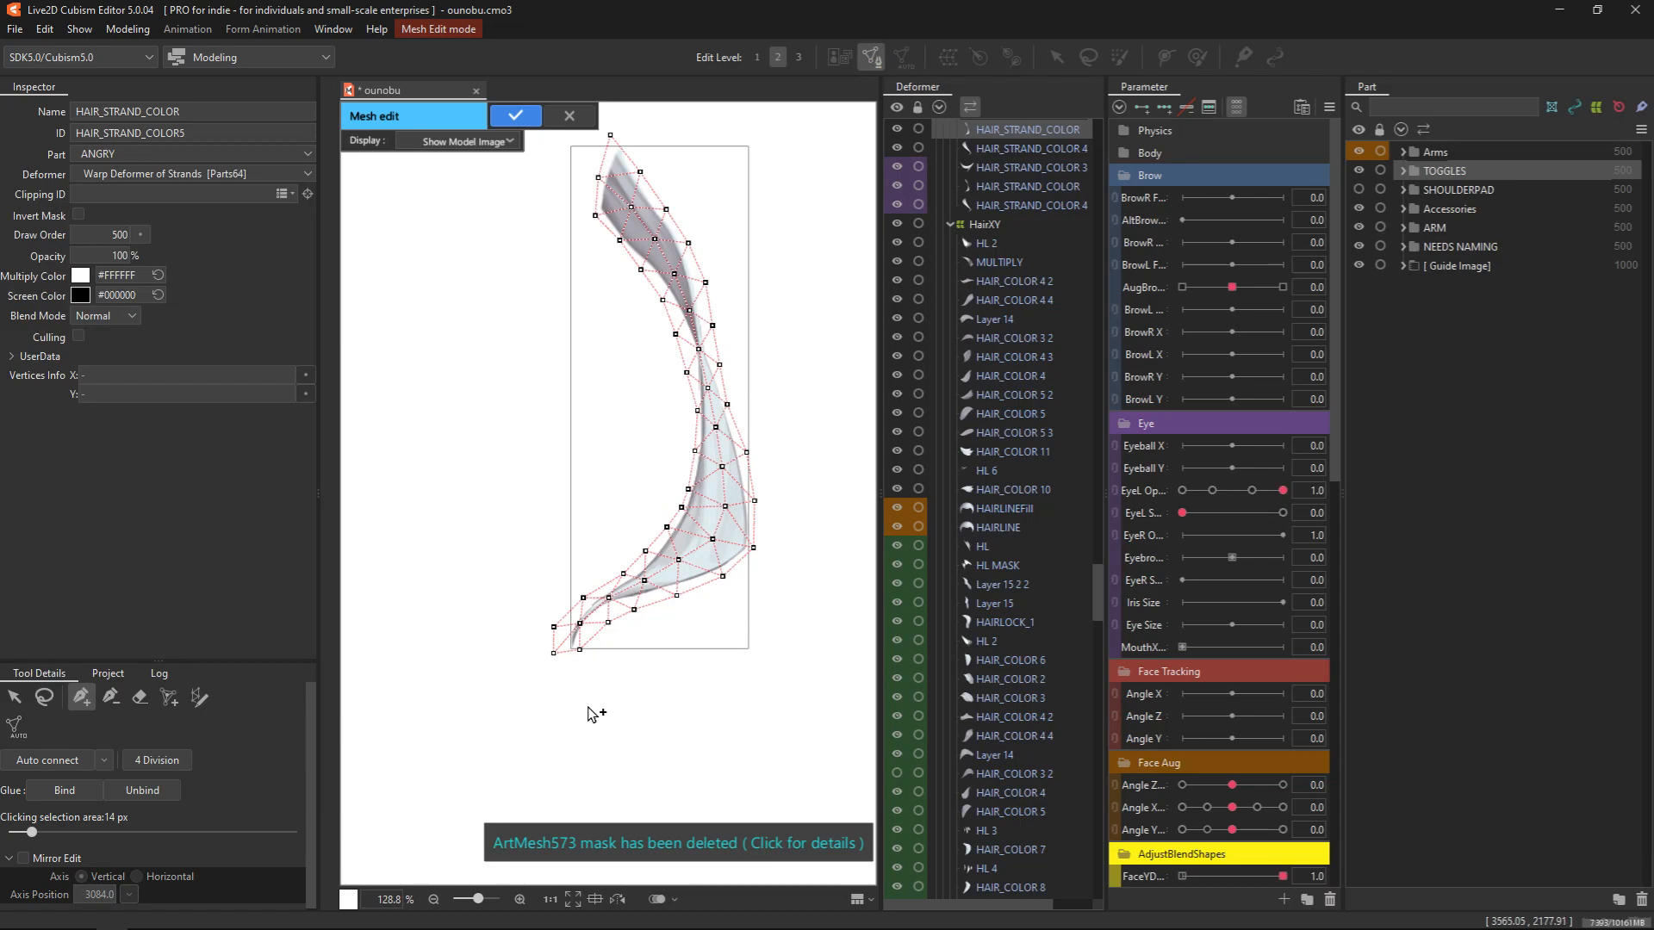
left_click_drag(666, 727, 602, 792)
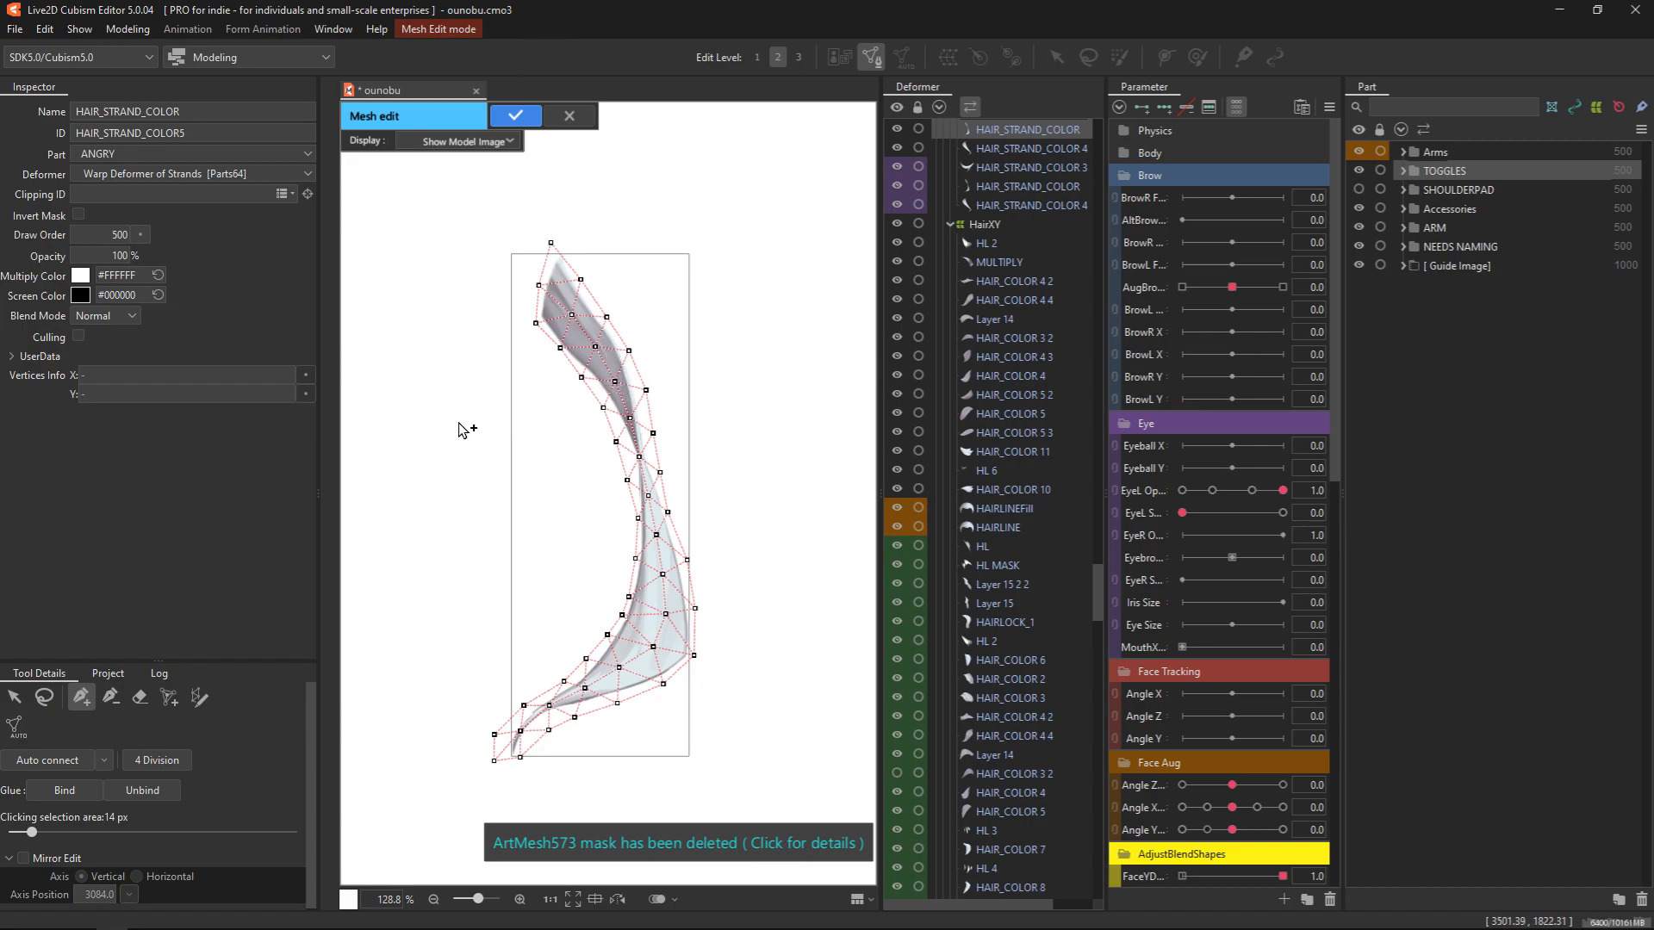
Try placing three connected mesh points as a small triangle in the empty area beside the strand, and undo them
left_click(429, 442)
left_click(392, 589)
left_click(527, 567)
left_click(425, 423)
key("ctrl+z")
left_click(429, 442)
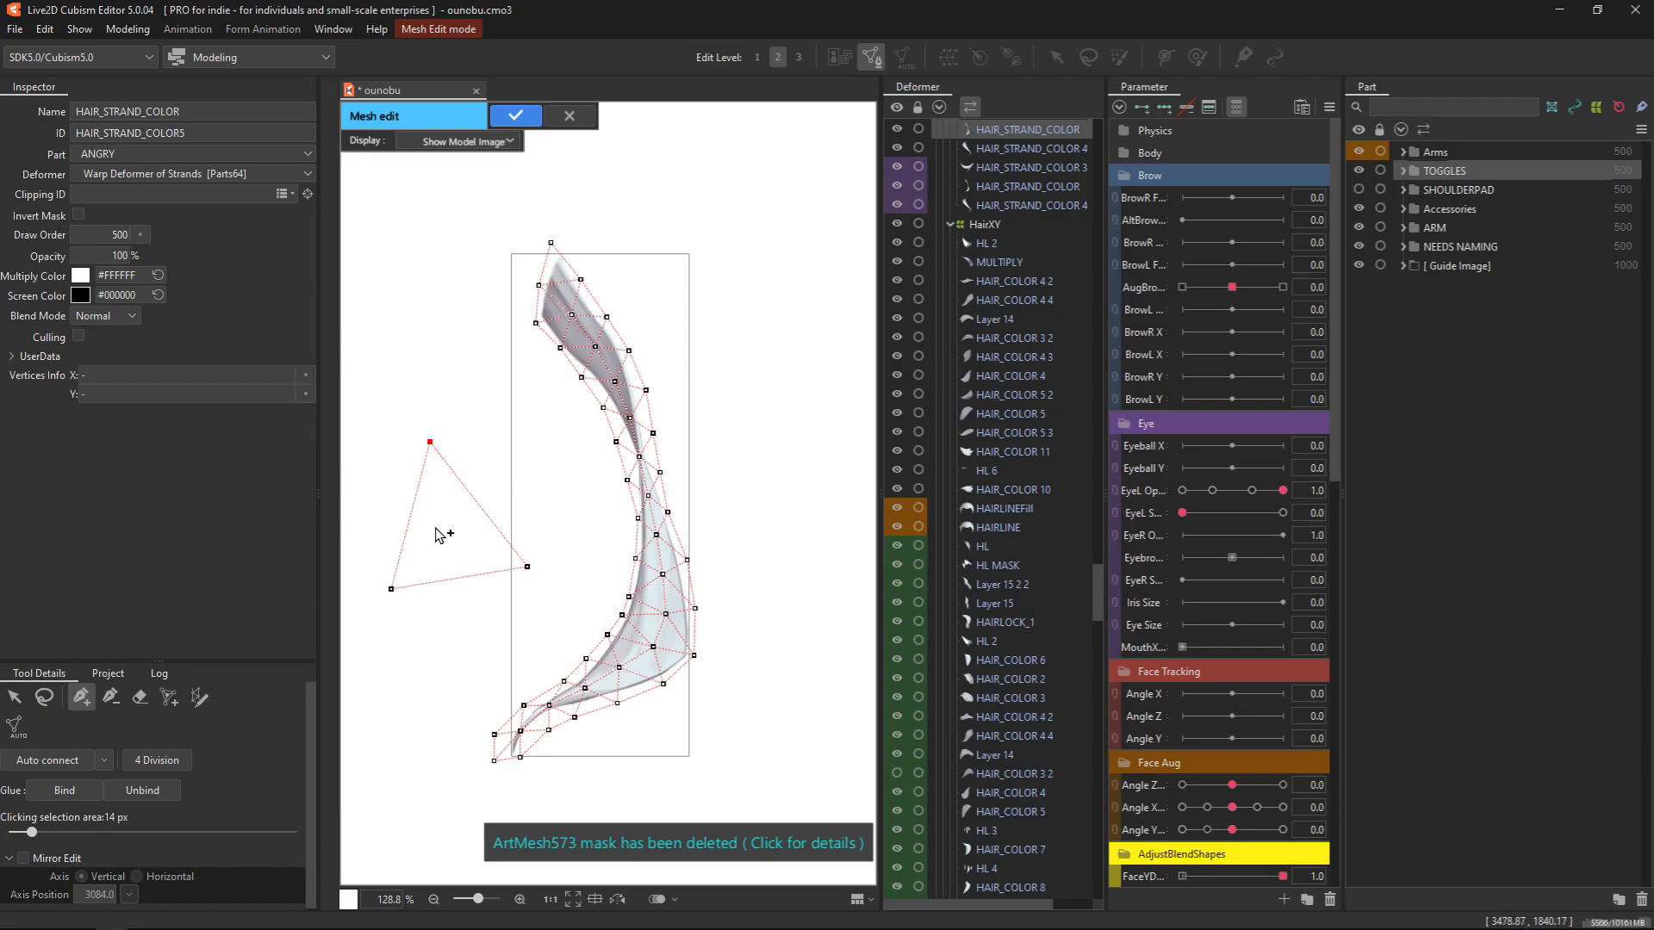
key("ctrl+z")
key("ctrl+z")
key("ctrl+z")
key("ctrl+z")
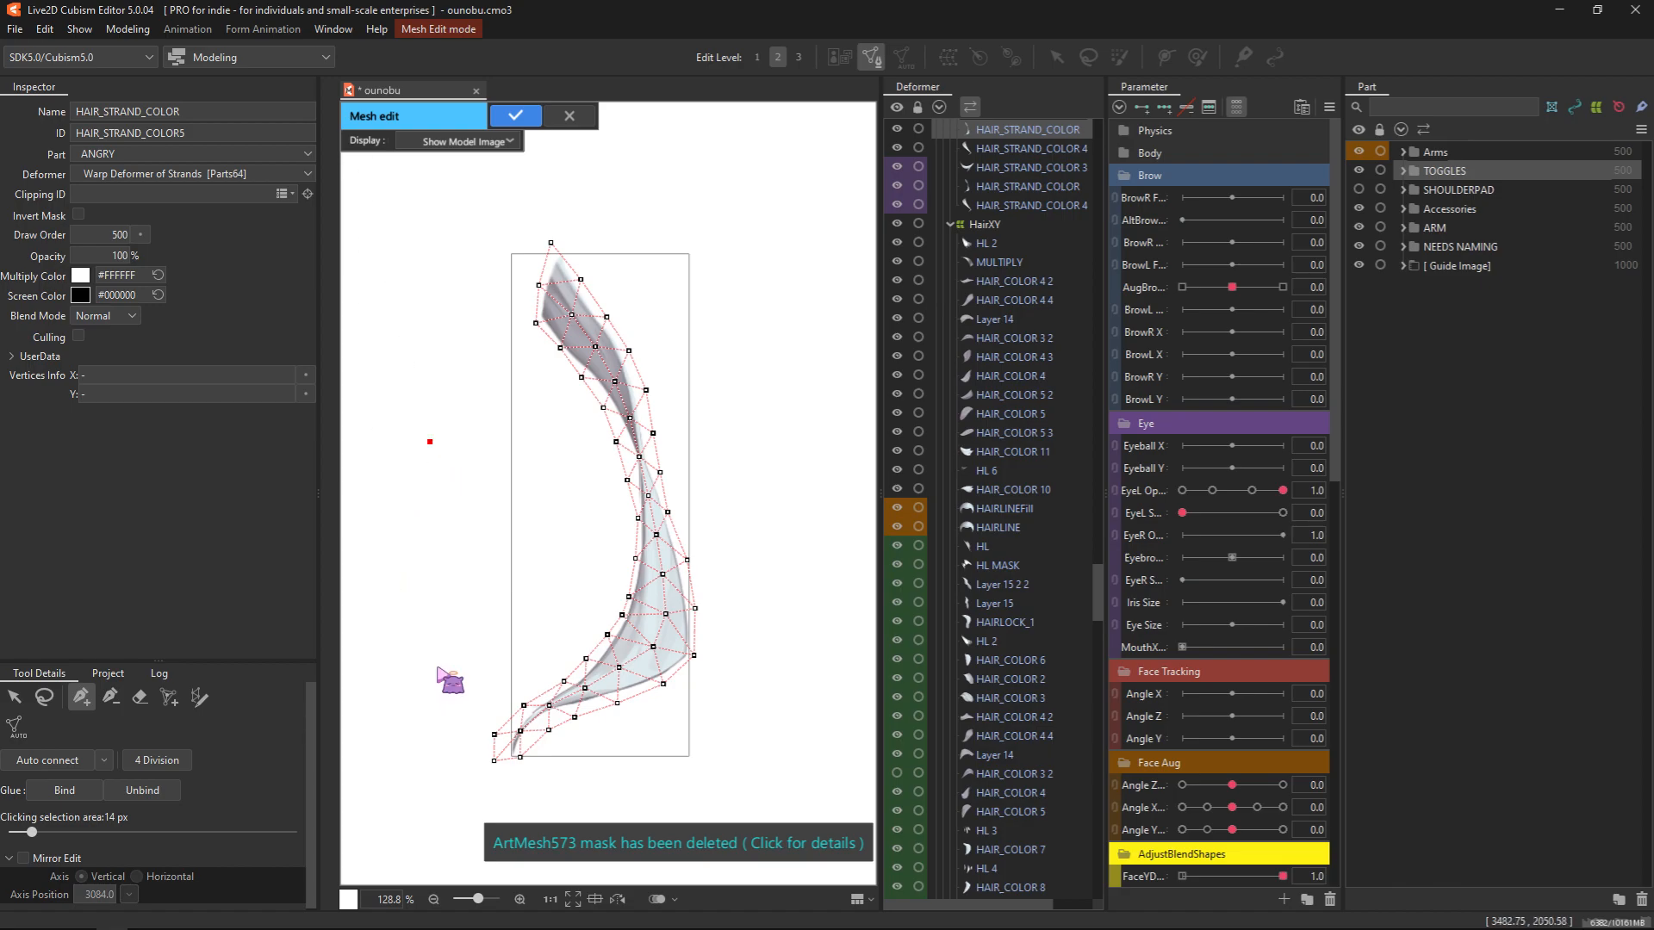
Try drawing a taller triangle of mesh points beside the hair strand, and undo it
left_click(465, 312)
left_click_drag(482, 630, 470, 658)
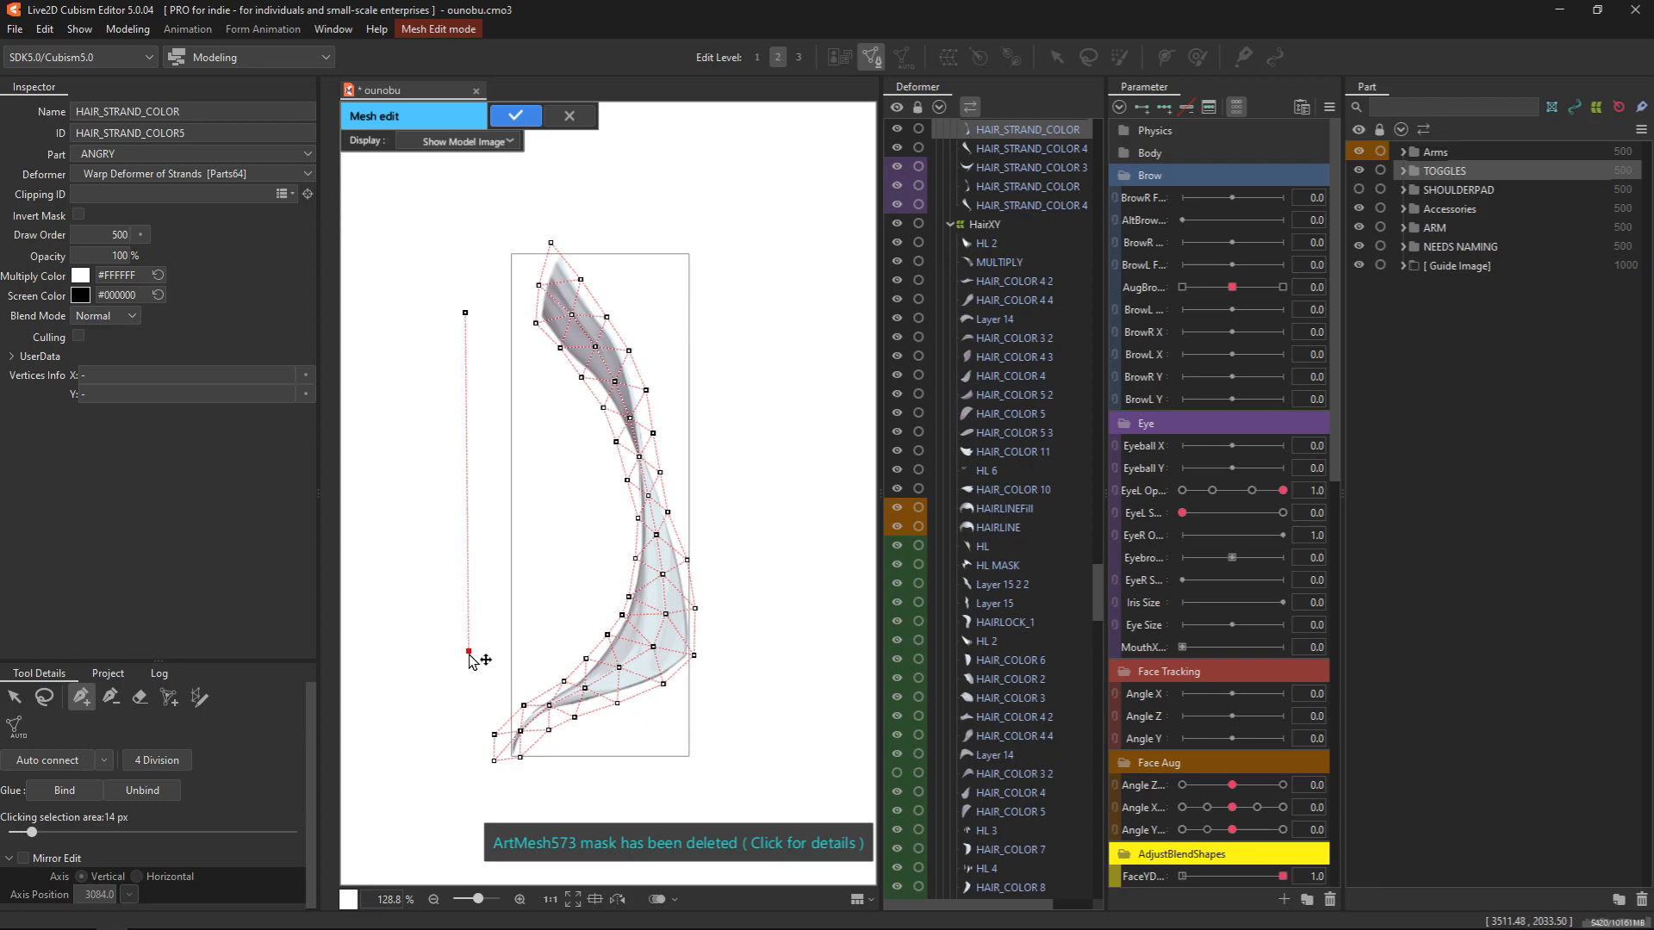
left_click(357, 490)
left_click(466, 316)
key("ctrl+z")
key("ctrl+z")
key("ctrl+z")
key("ctrl+z")
key("ctrl+z")
key("ctrl+z")
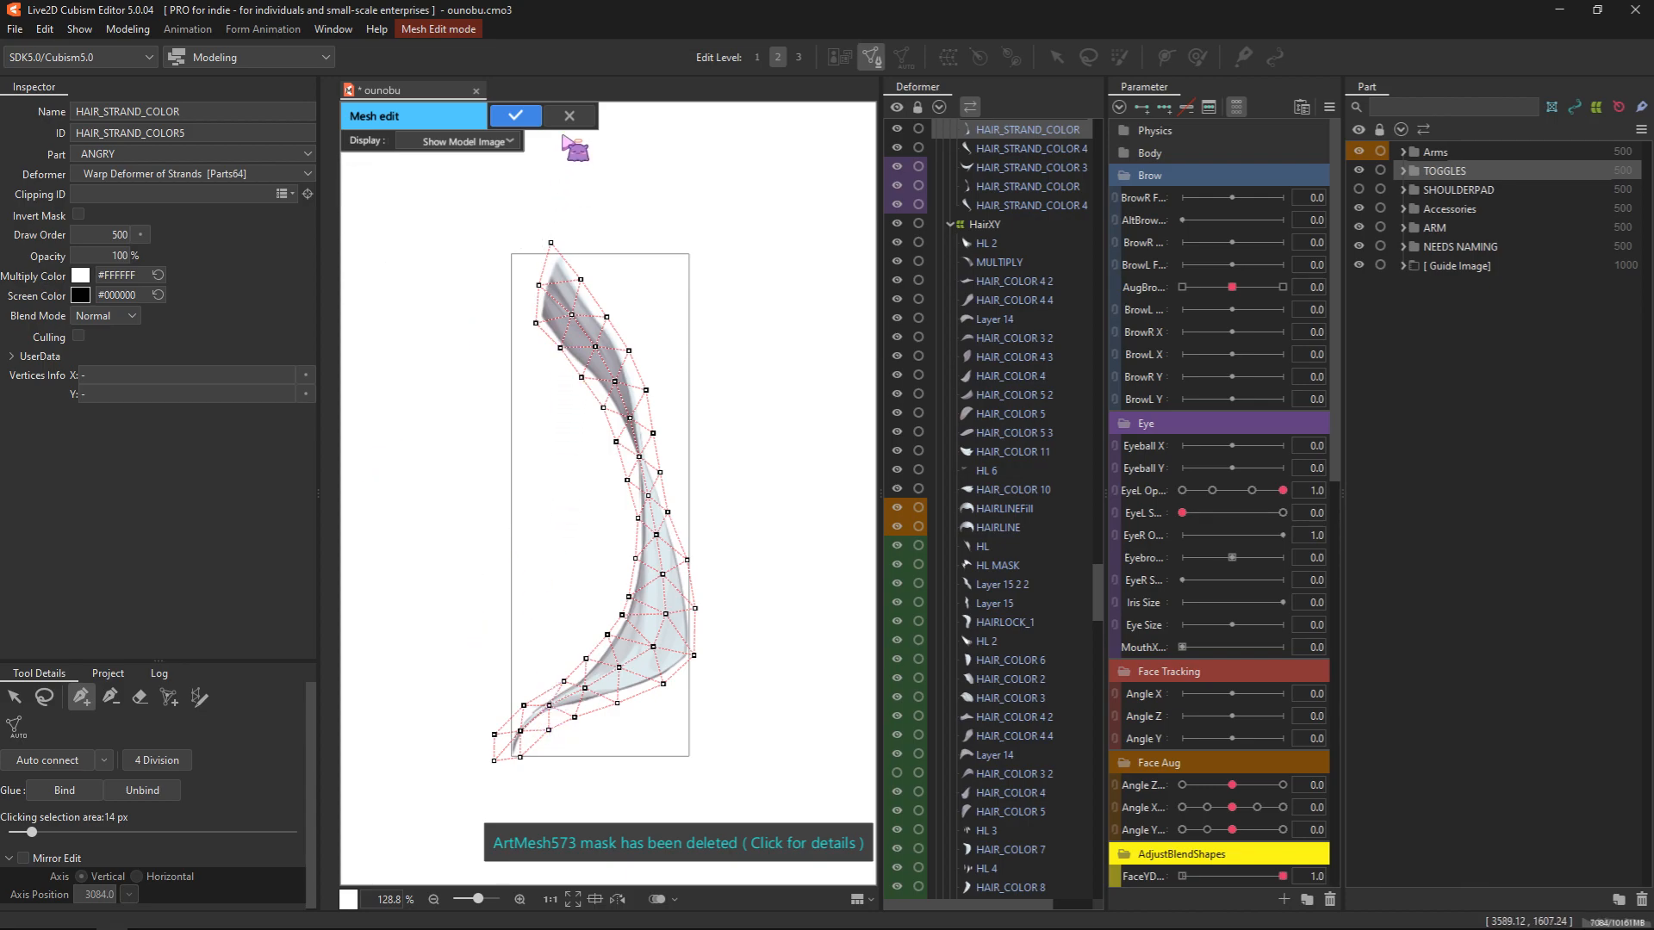
Cancel the hair strand's mesh editing and discard its changes
left_click(569, 115)
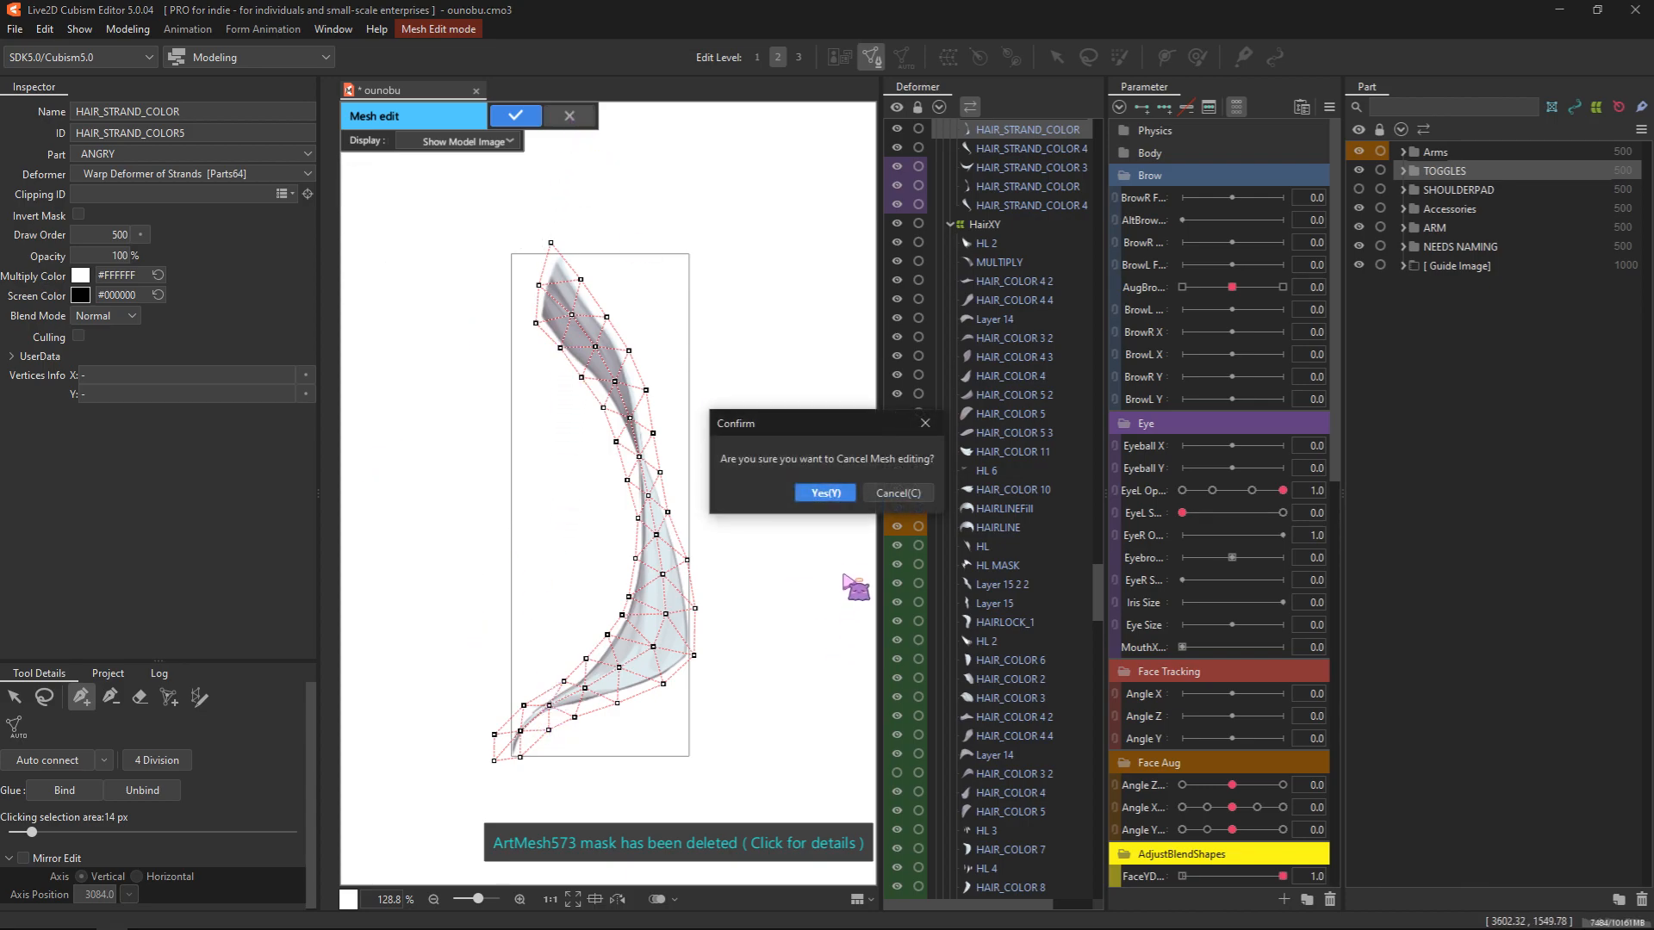
left_click(896, 492)
scroll(797, 636, "down", 2)
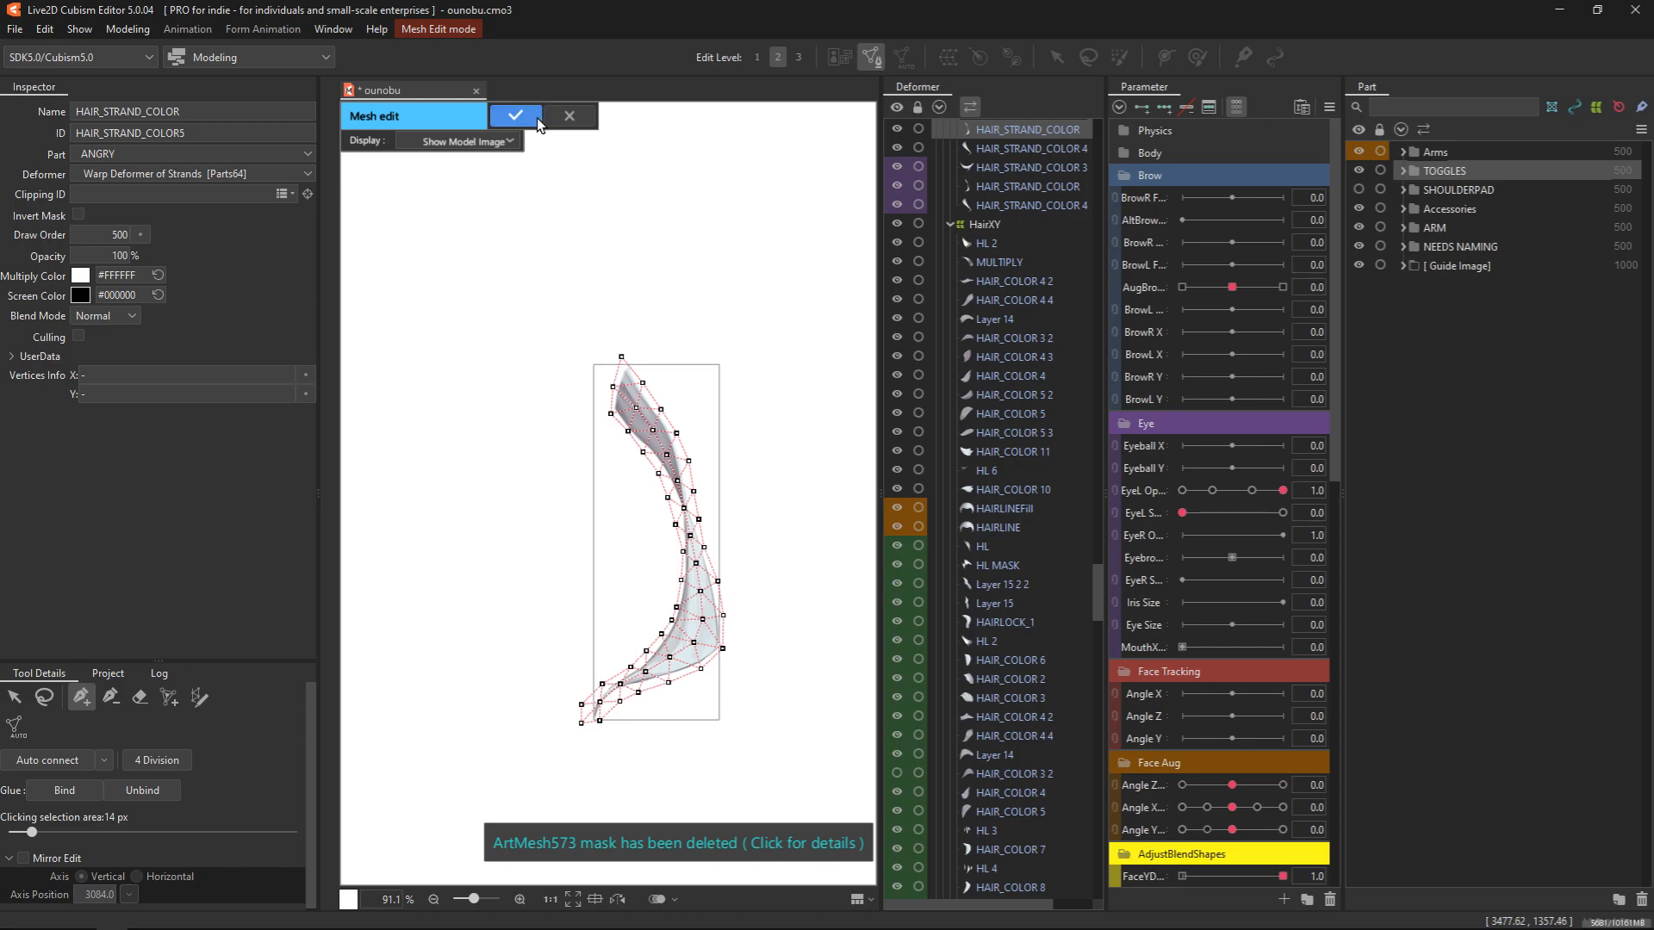
left_click(377, 28)
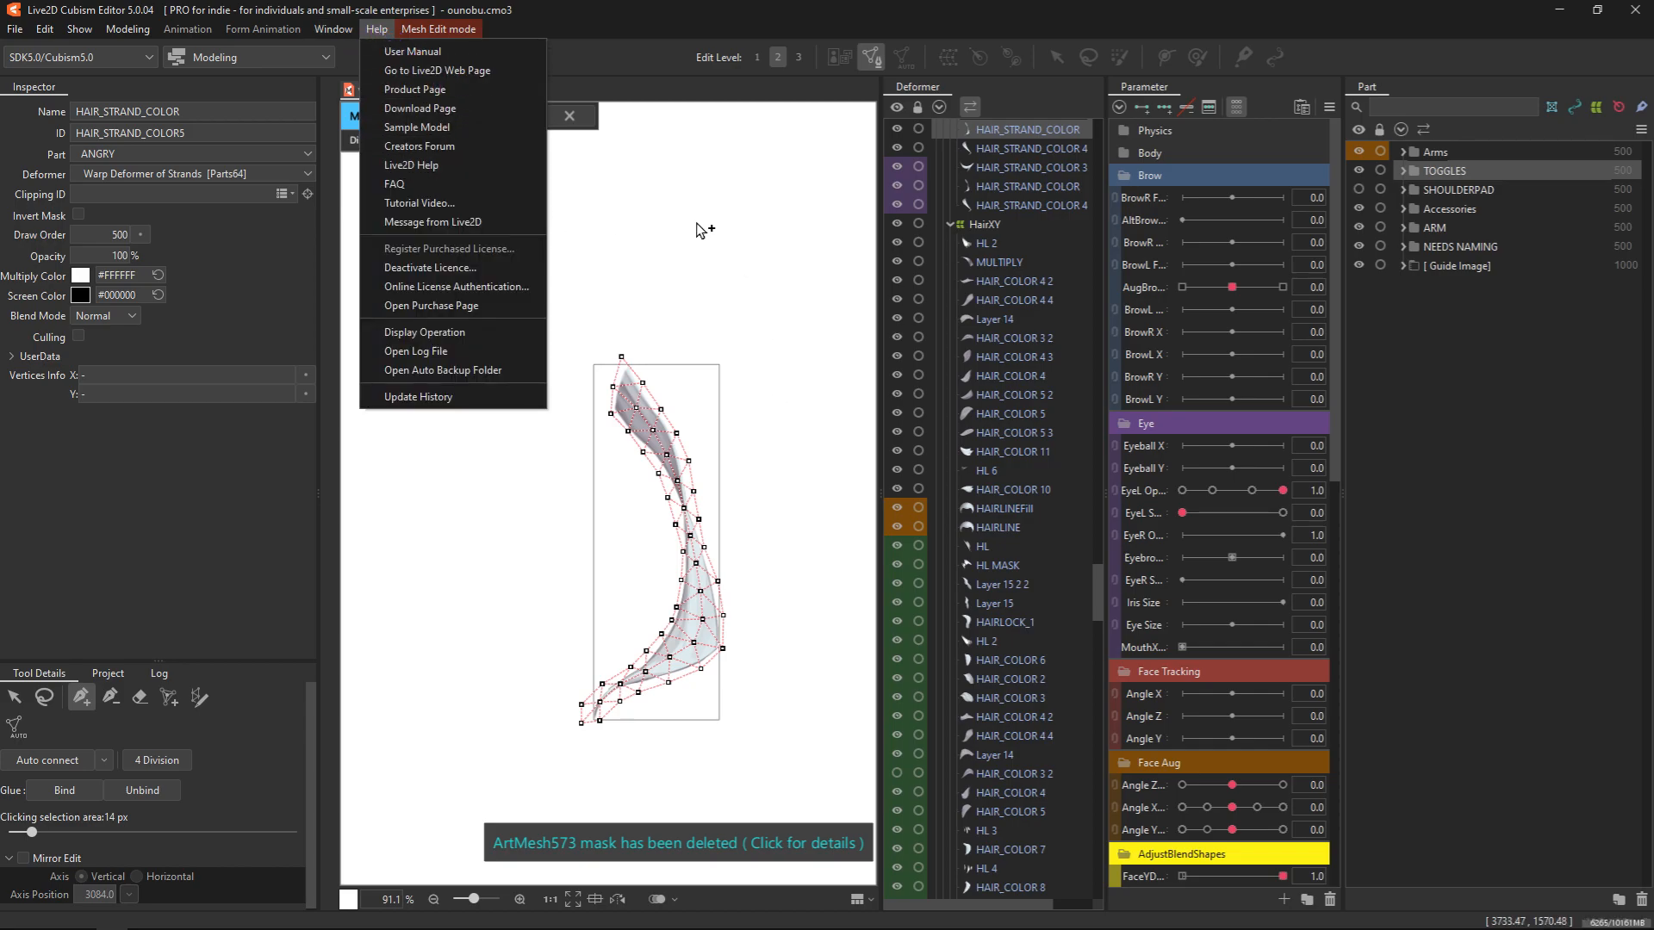
left_click(673, 236)
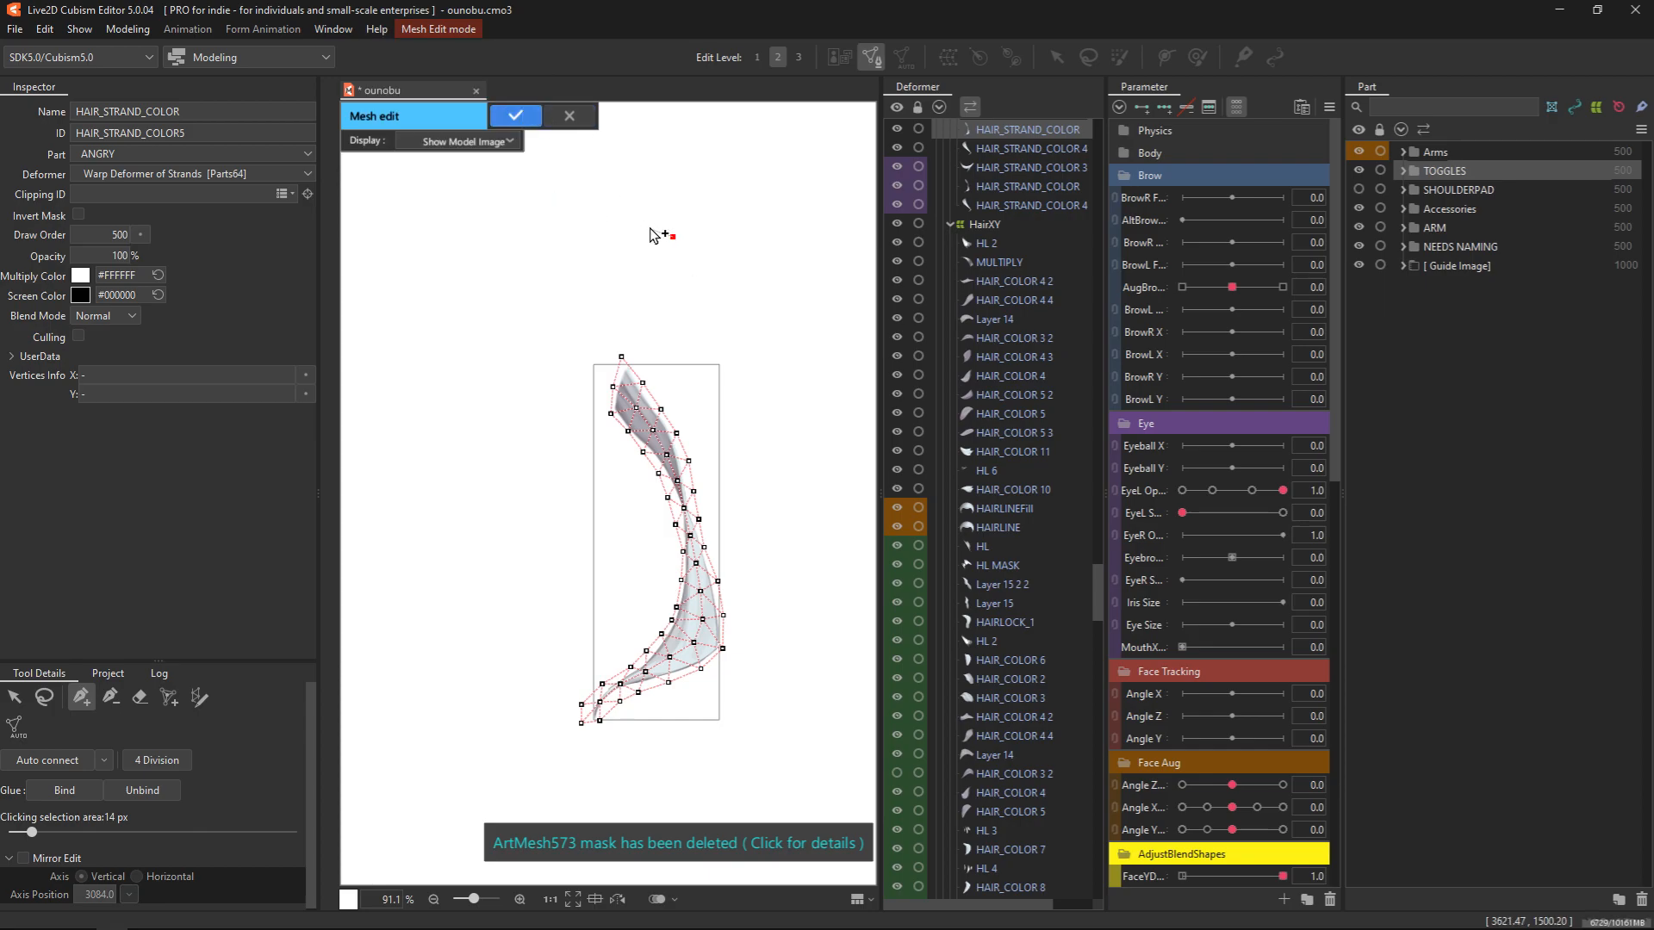
left_click(579, 121)
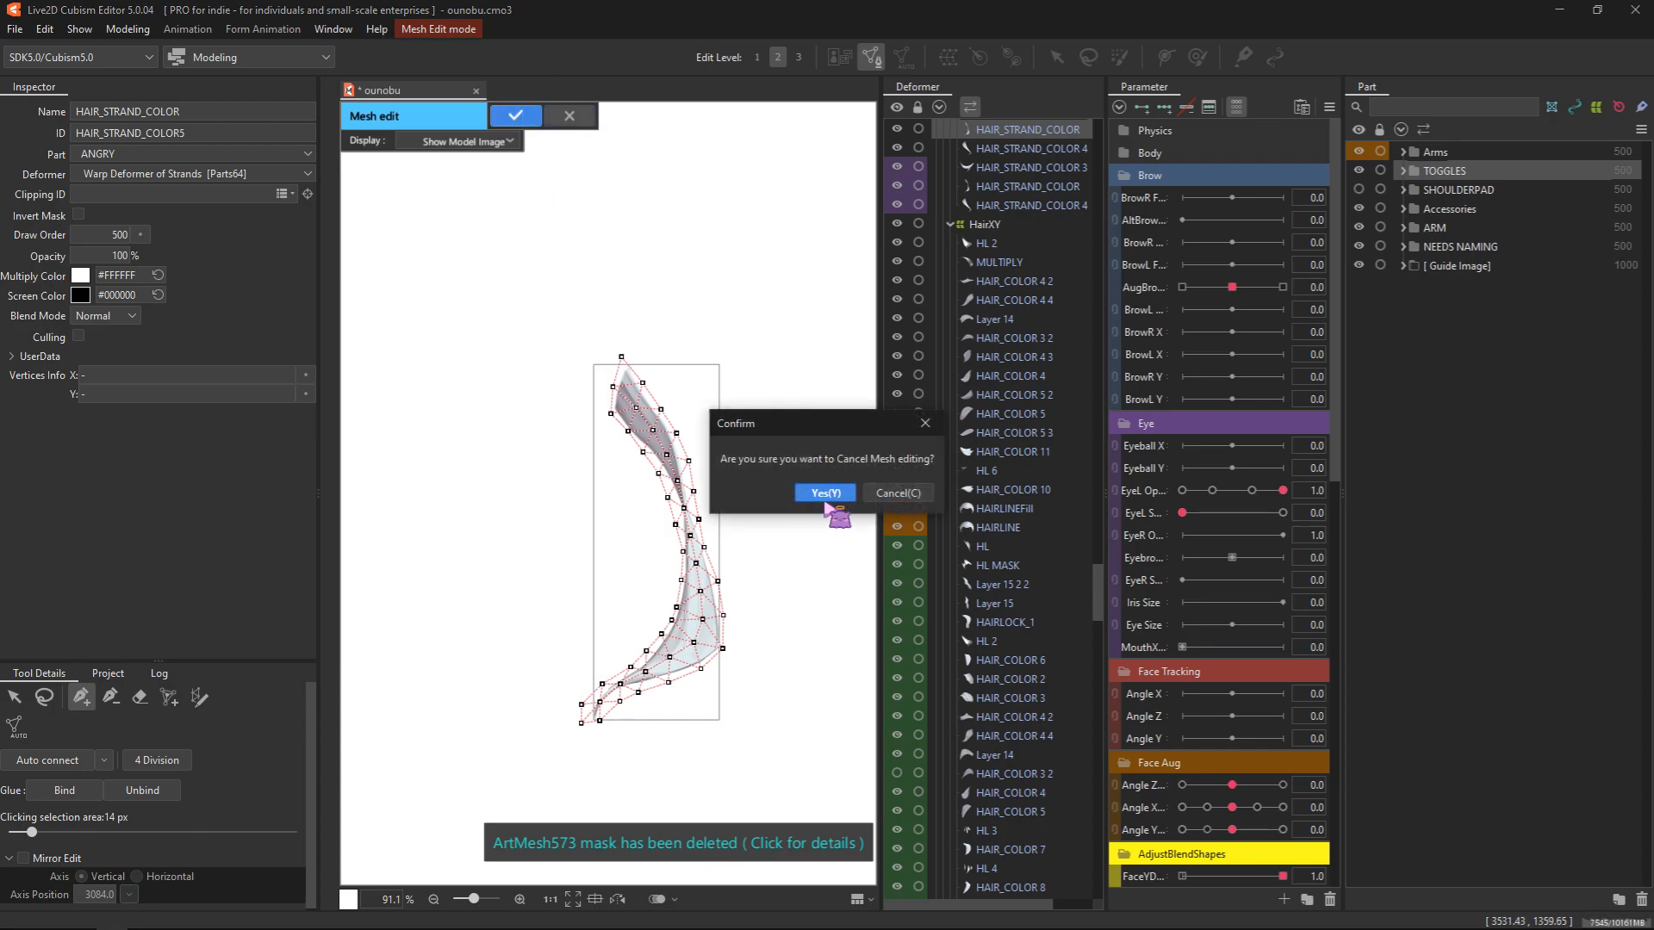
left_click(816, 494)
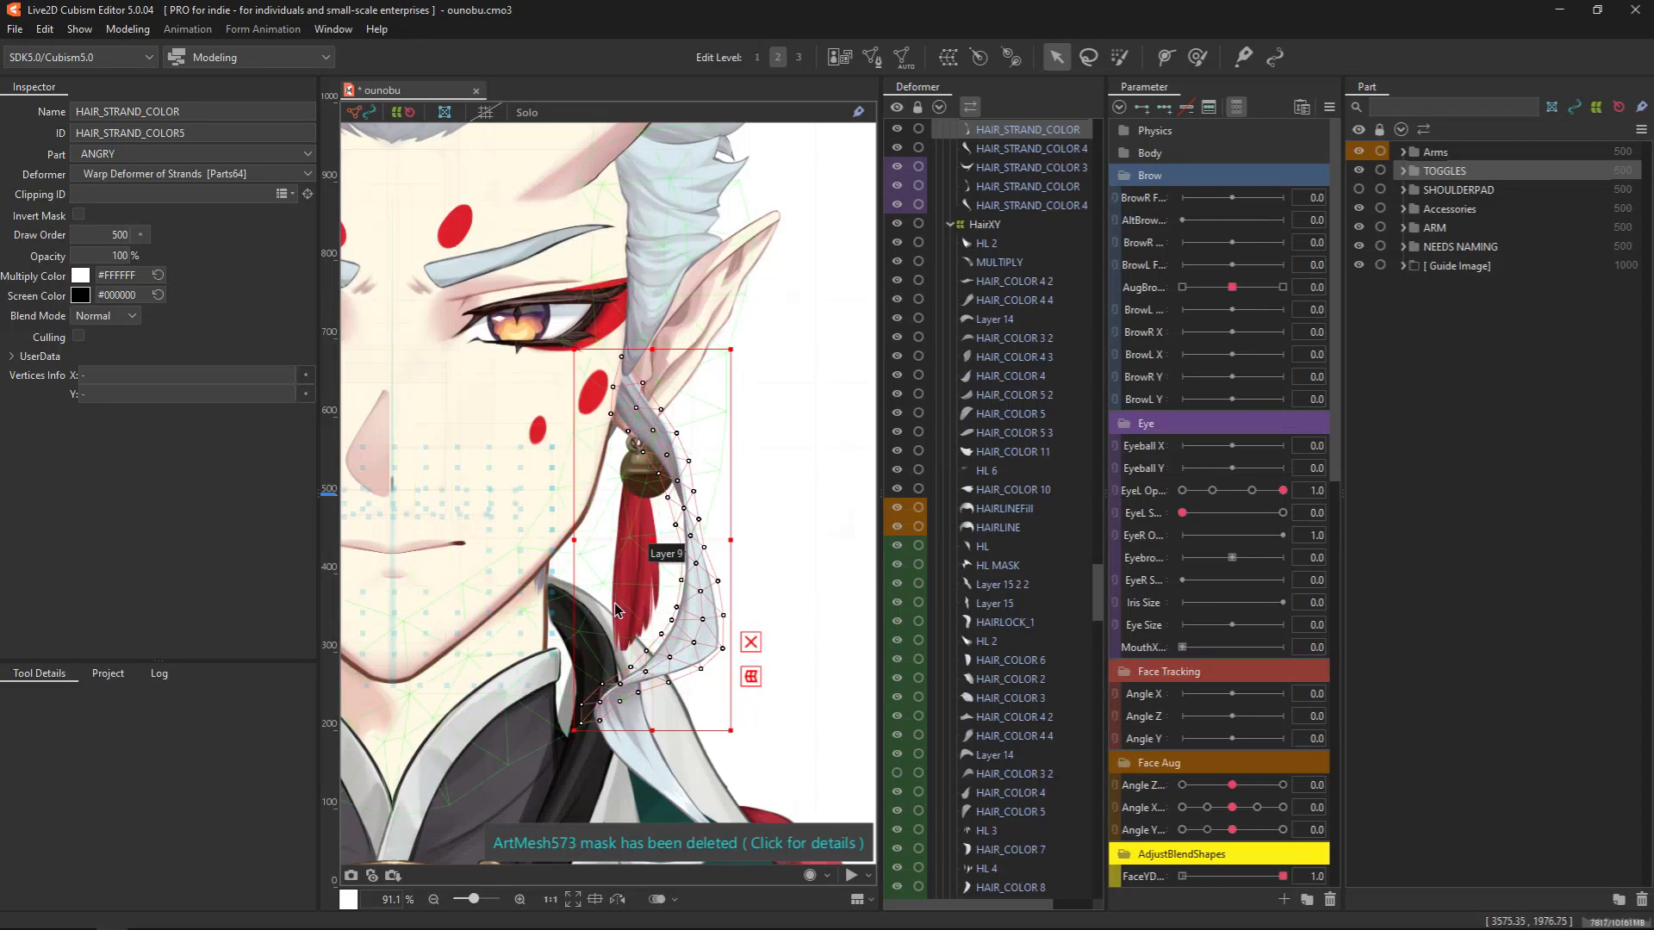
Open the black V-shaped collar band, Layer 19 2 2, in mesh editing
left_click_drag(571, 746, 690, 472)
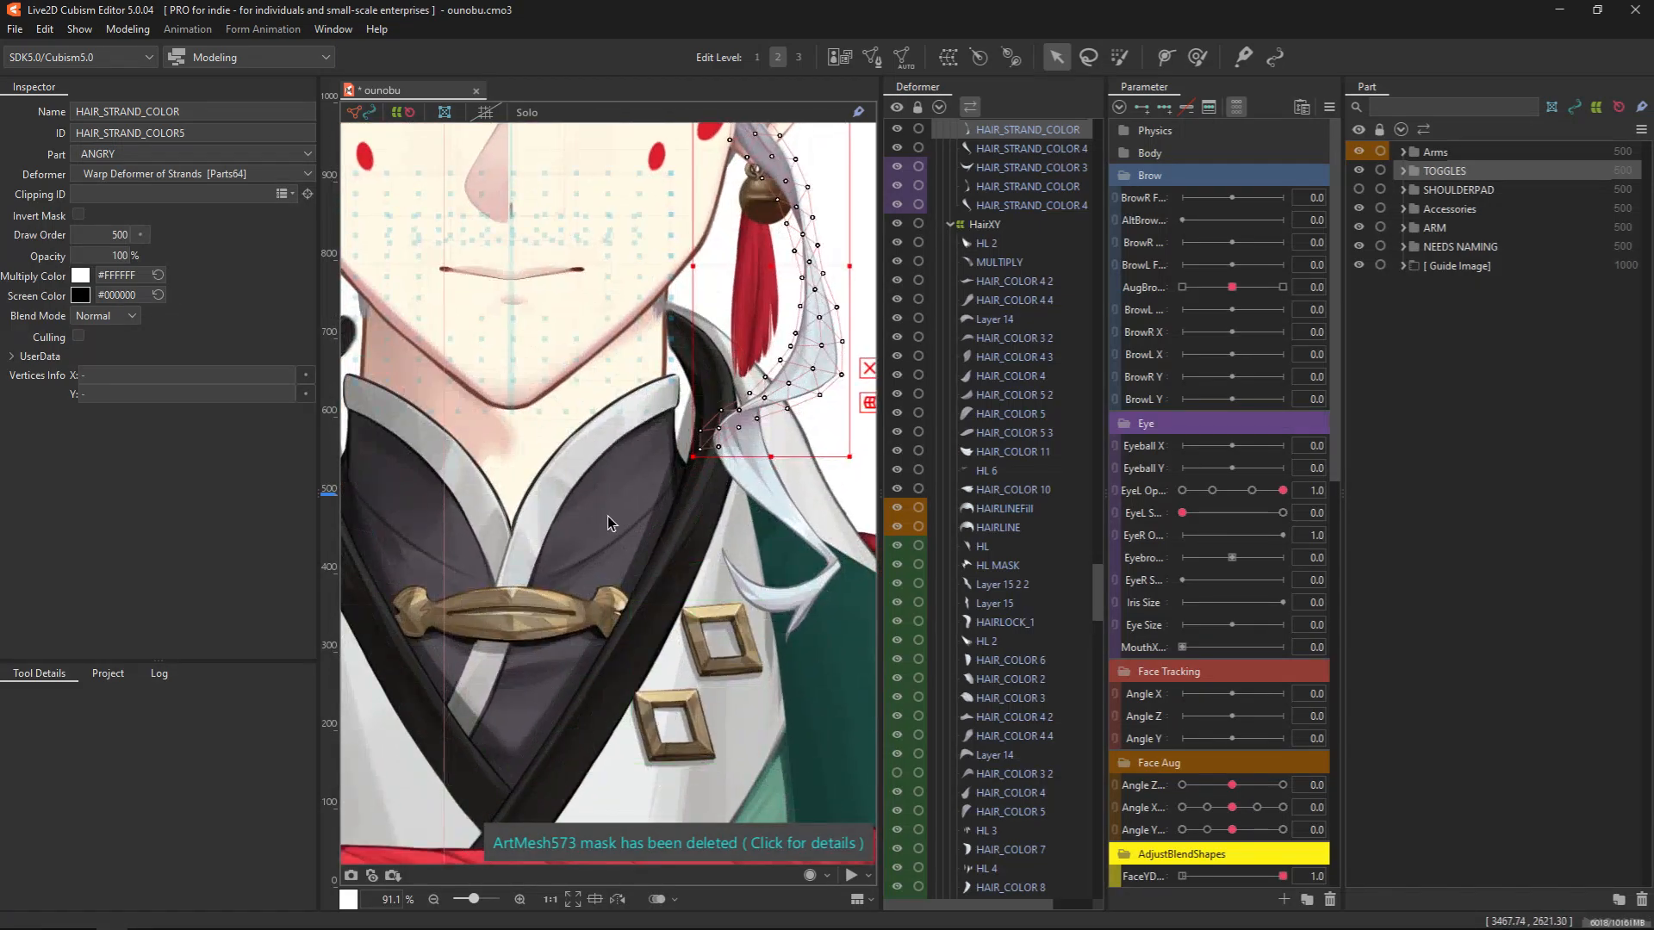
left_click(657, 575)
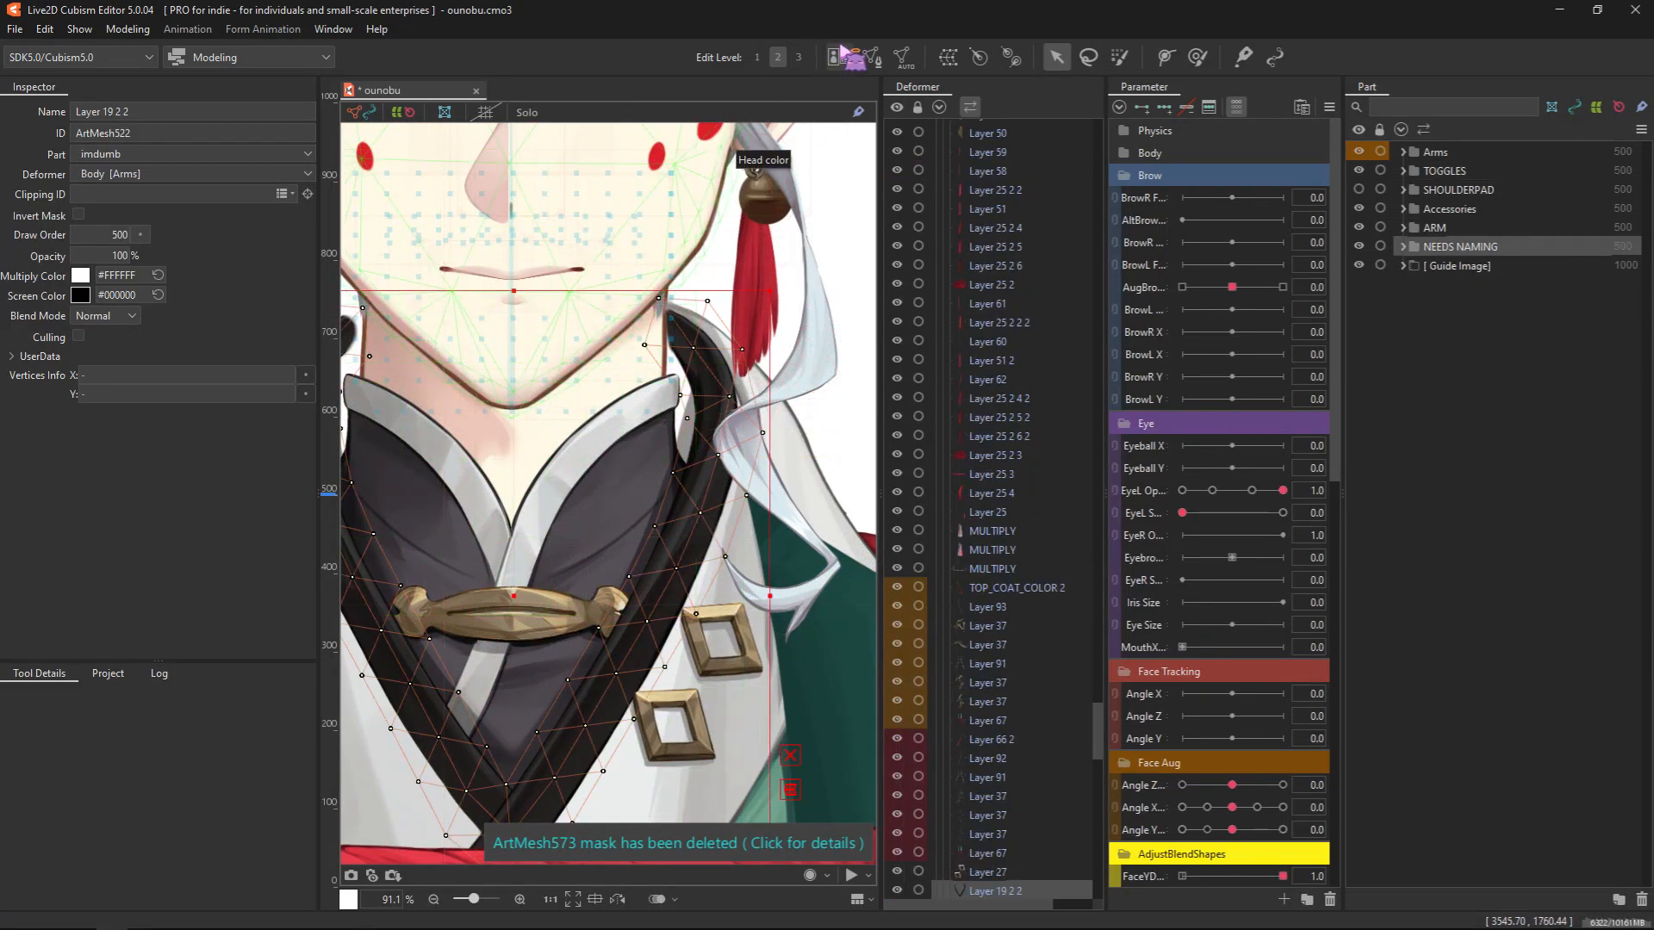
left_click(872, 57)
Try subdividing the collar band's mesh with 4 Division, and undo the subdivision
scroll(561, 628, "down", 3)
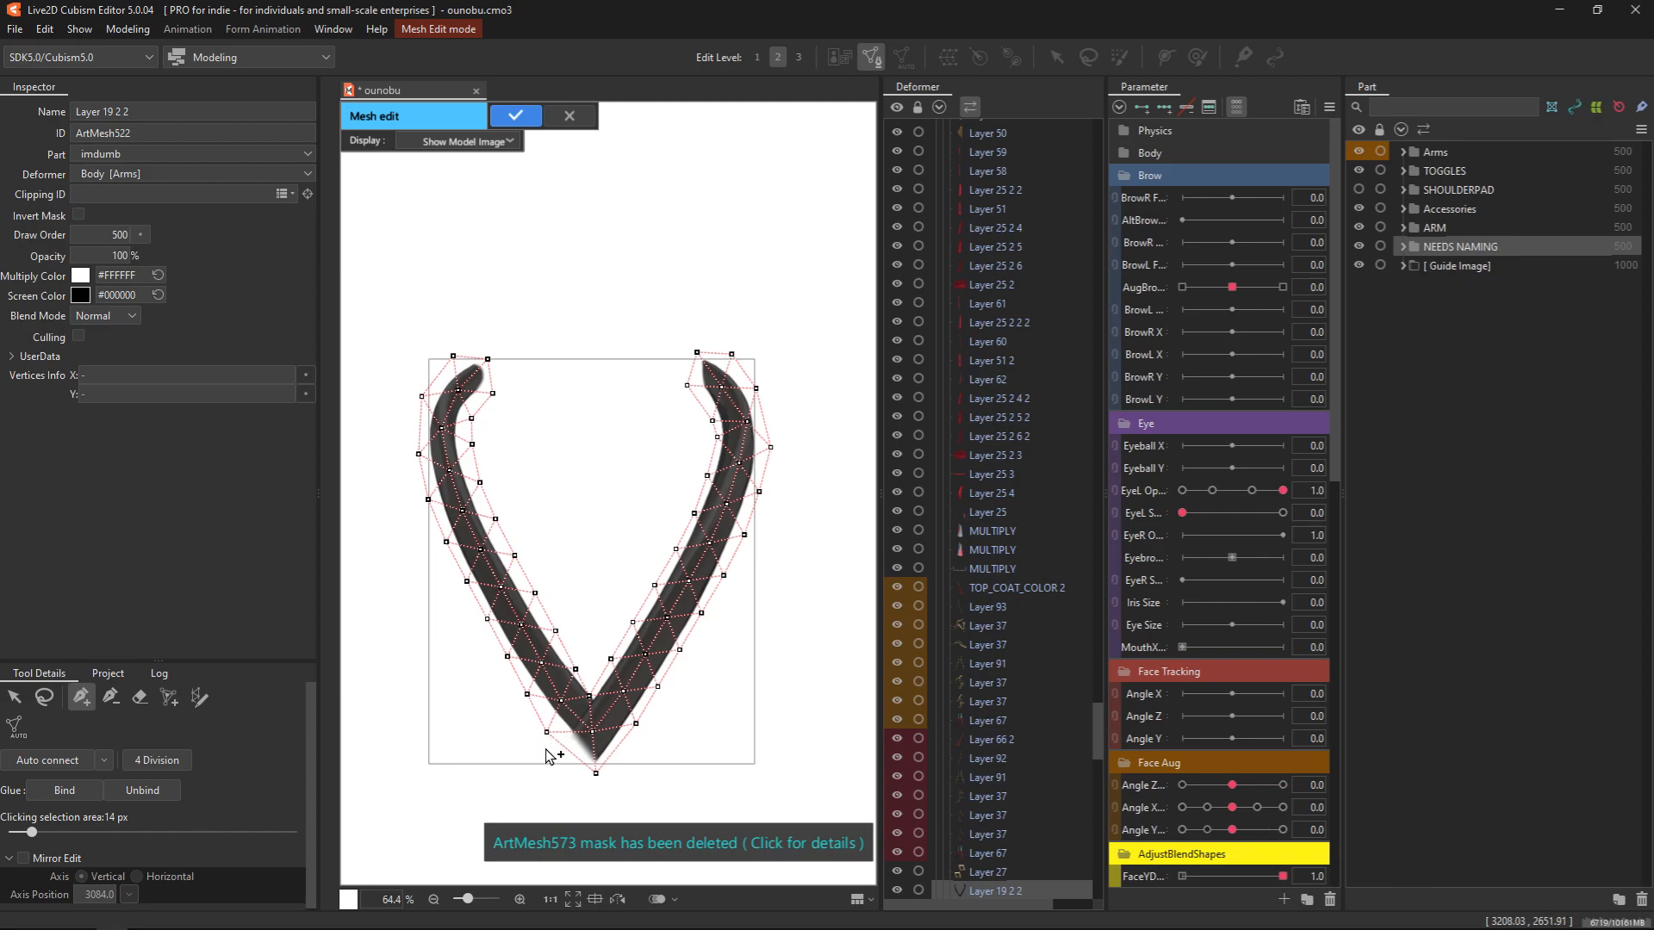
scroll(590, 715, "up", 5)
scroll(591, 720, "down", 3)
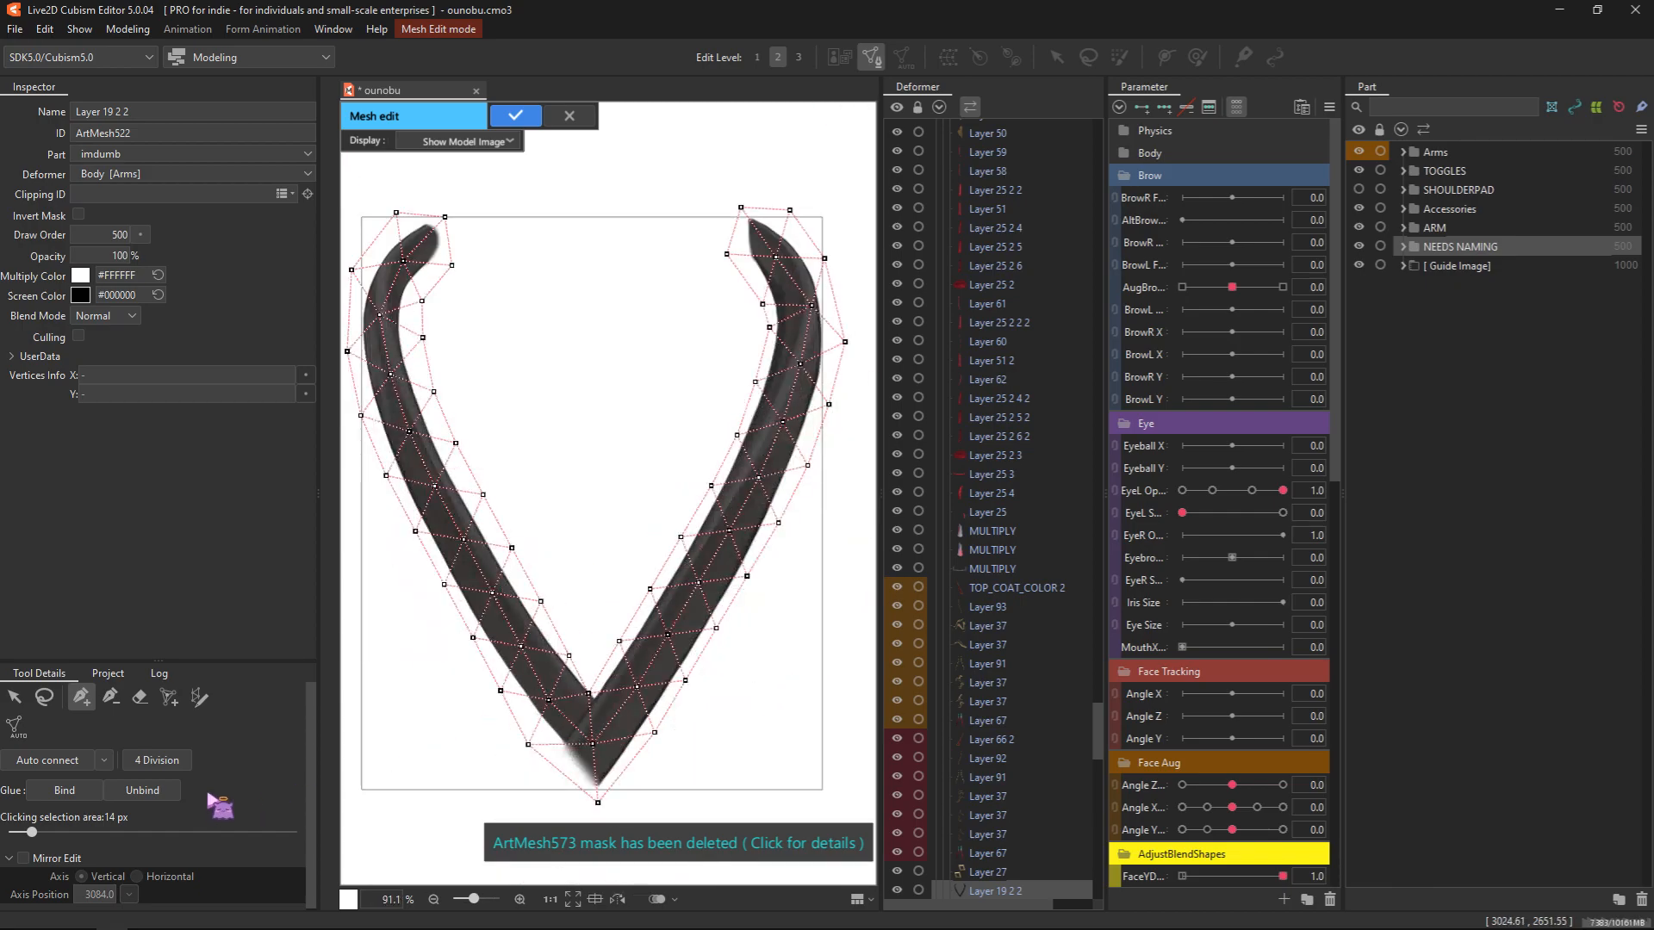
left_click(164, 763)
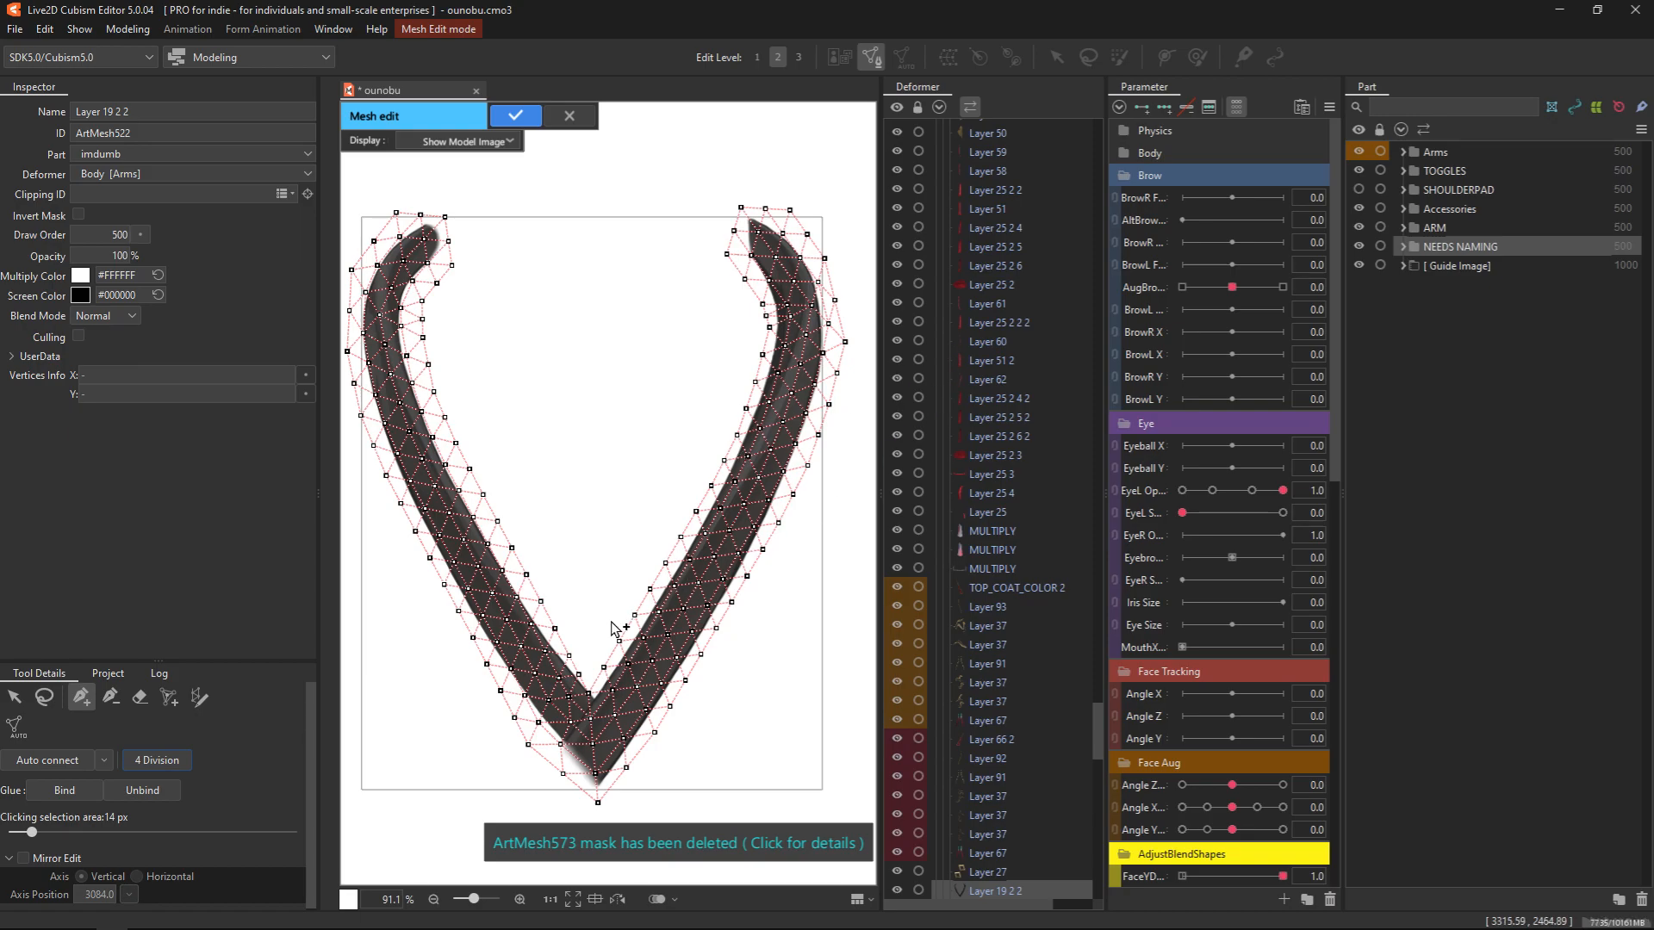
key("ctrl+z")
Nudge the mesh vertex at the inner corner of the collar band's V and apply the mesh edit
scroll(573, 707, "up", 3)
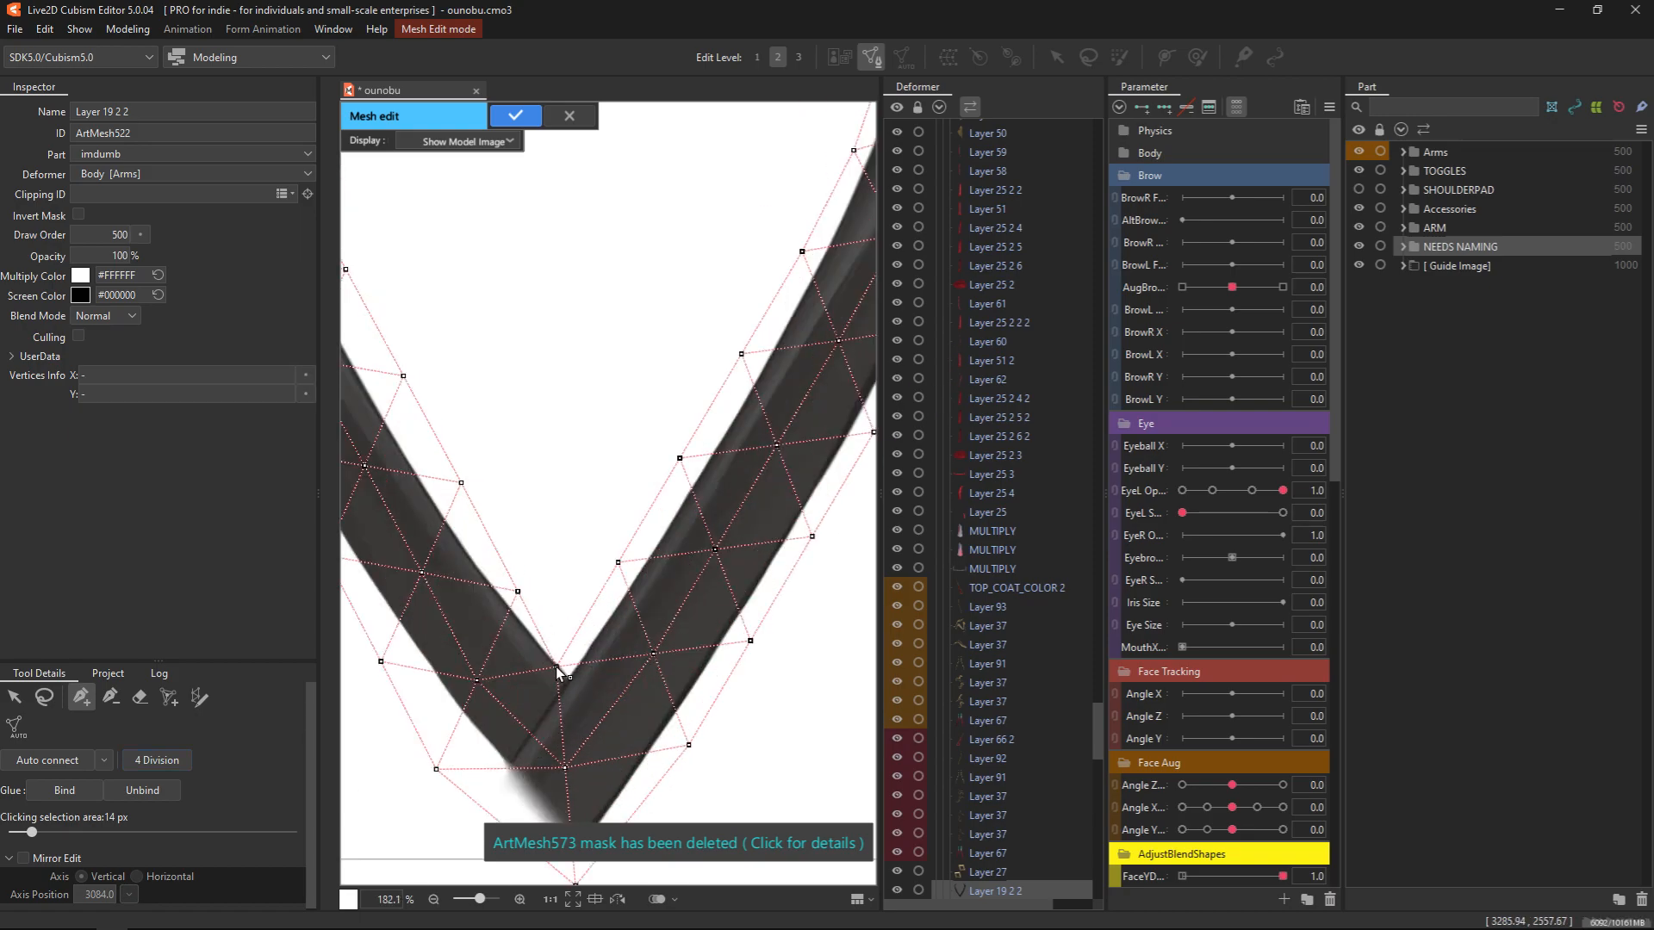
left_click_drag(560, 674, 566, 669)
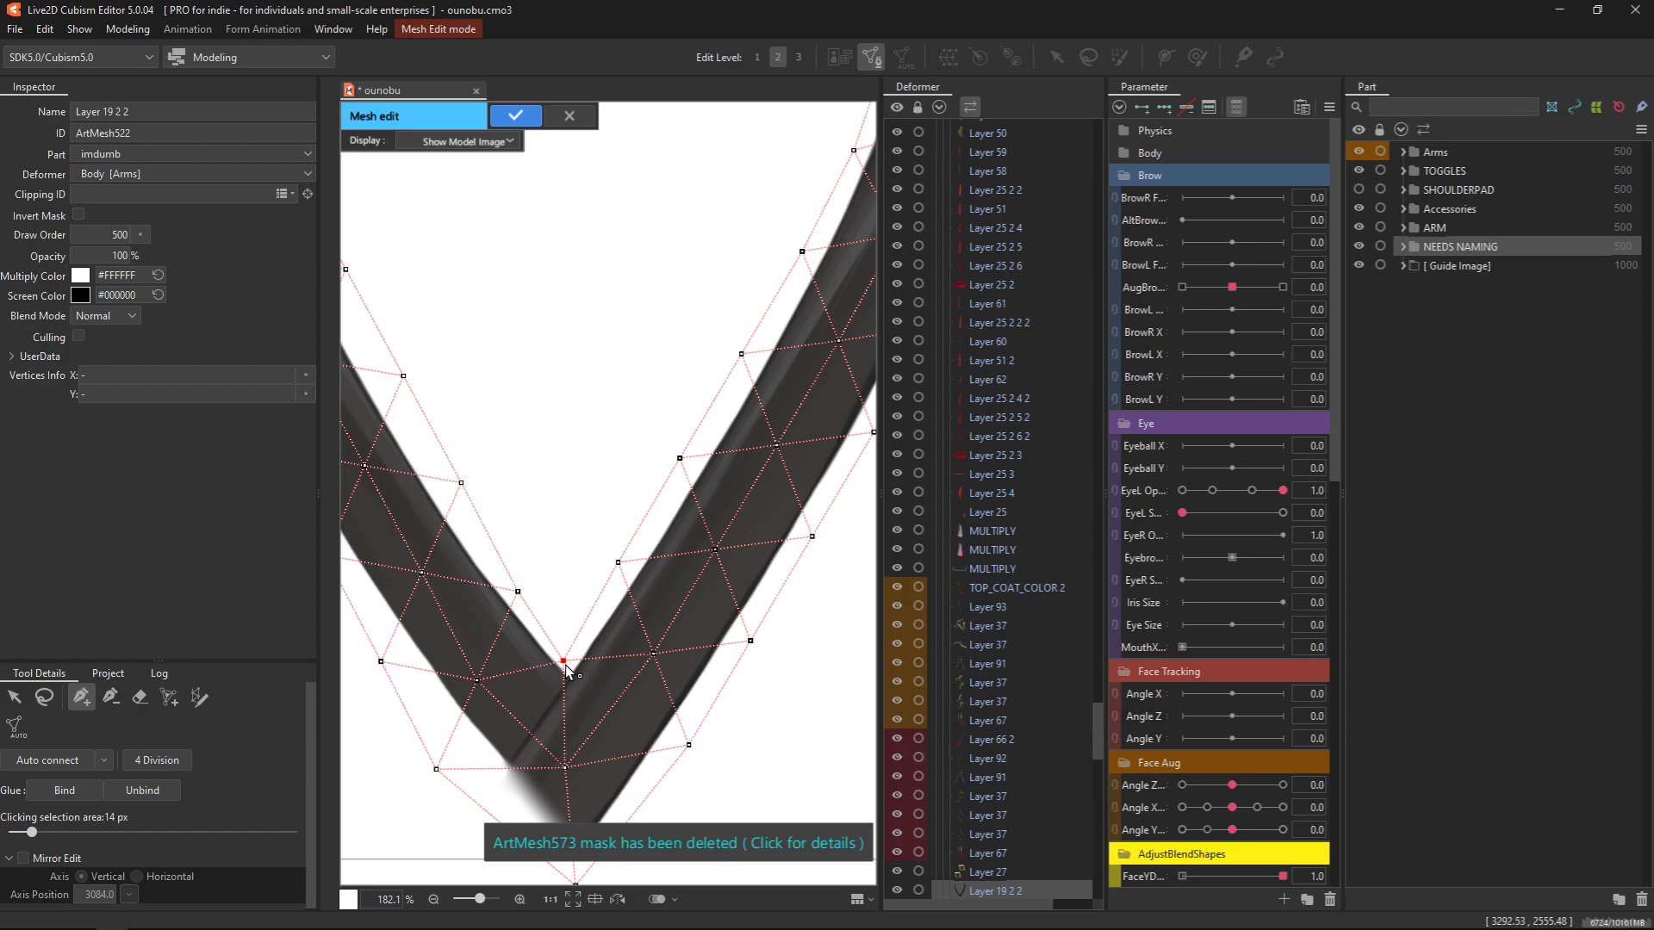
scroll(573, 705, "down", 3)
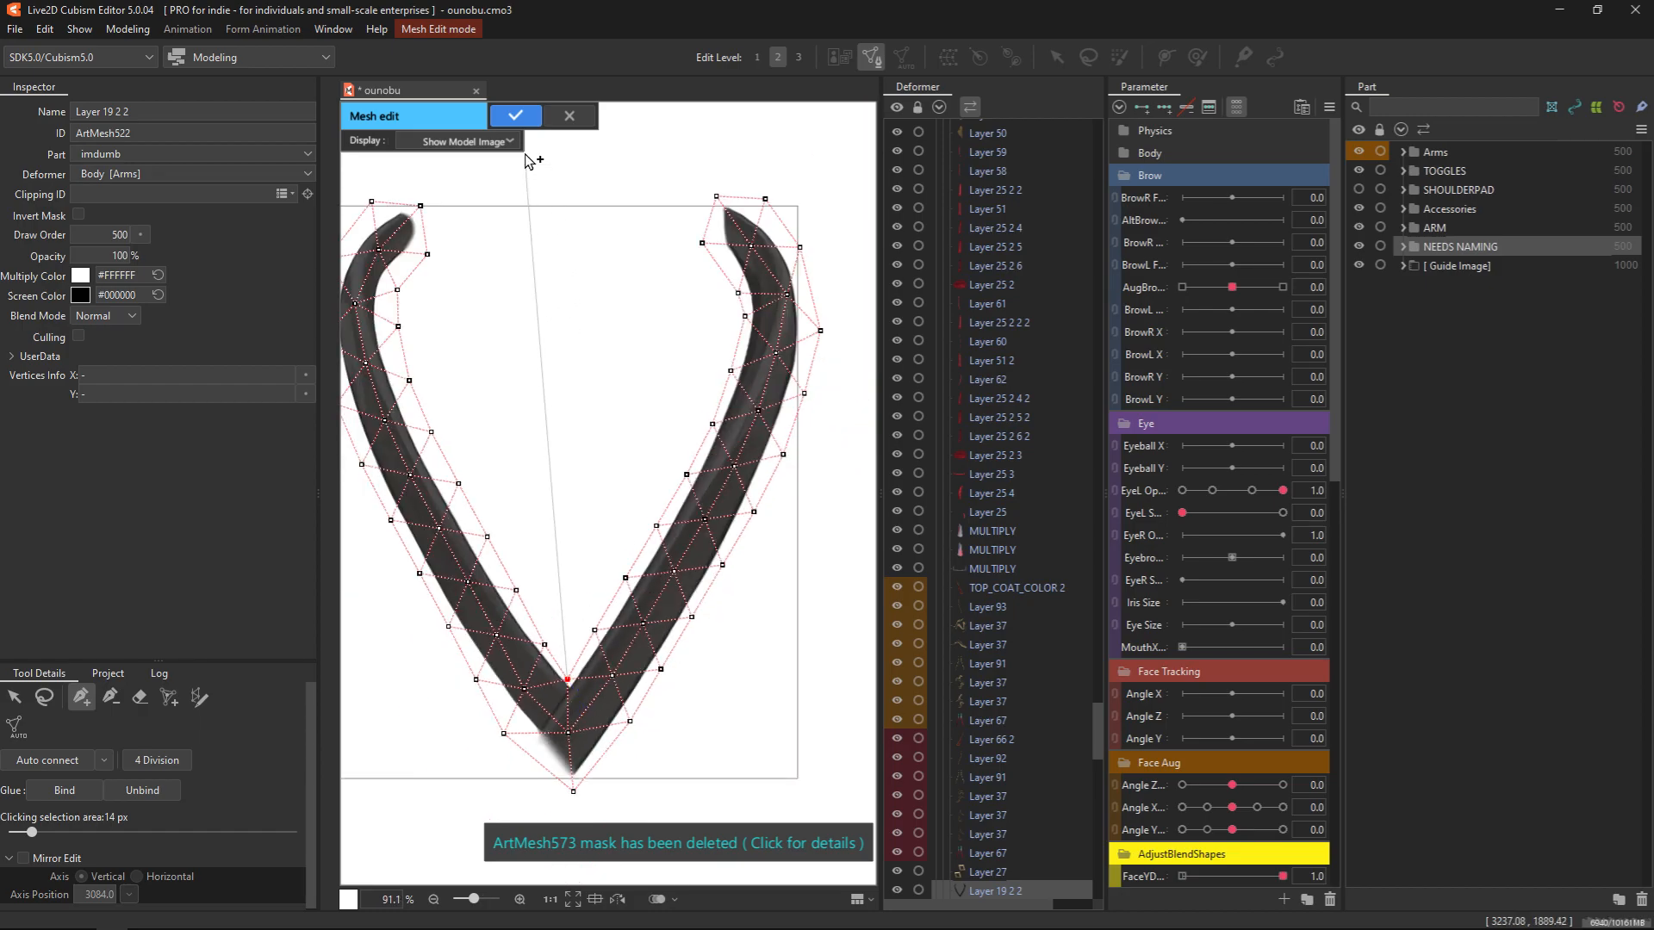
left_click(515, 114)
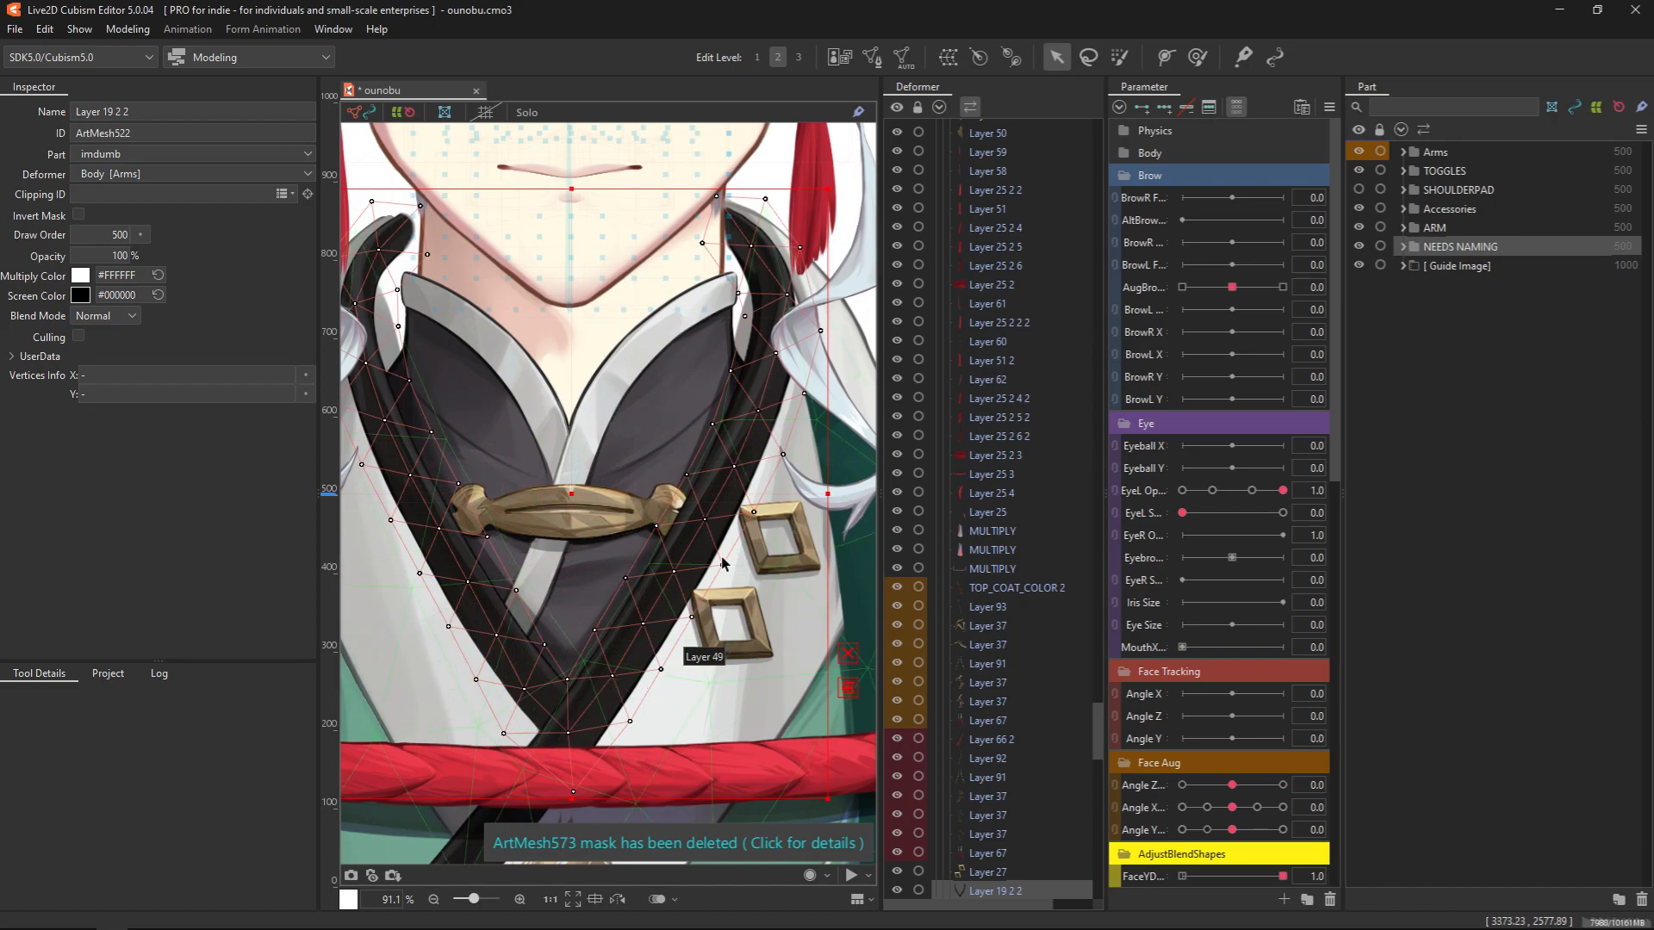
scroll(603, 680, "down", 2)
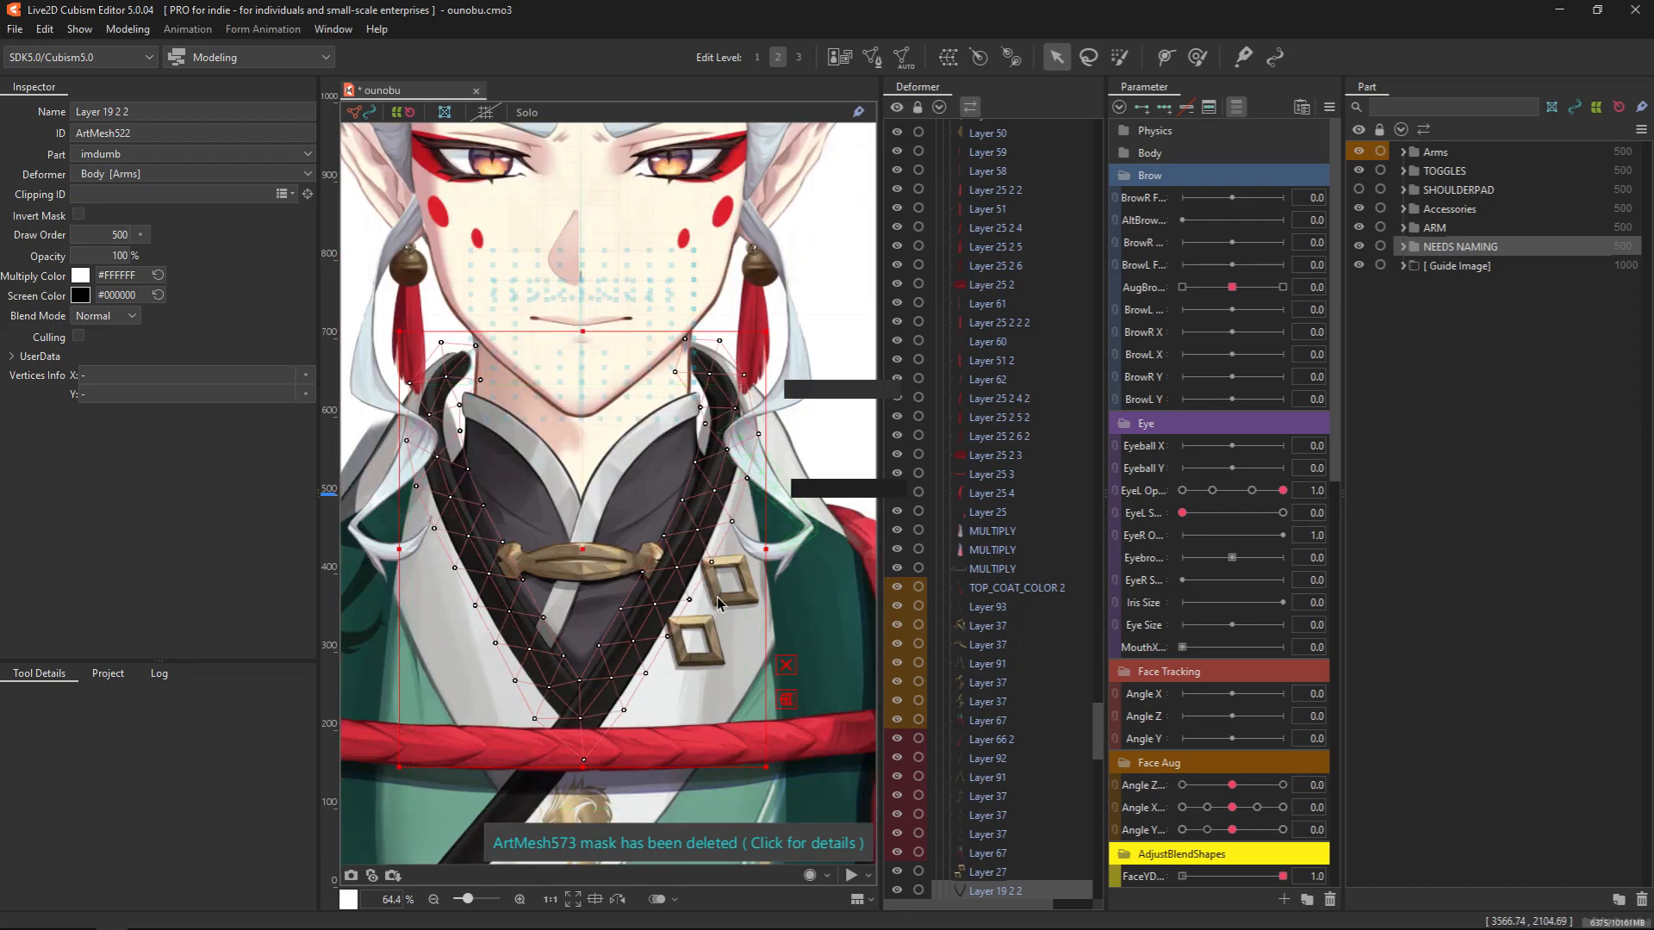
Examine the mesh of the dark shirt, Layer 26, in mesh editing and return to the model
left_click(627, 484)
left_click(873, 56)
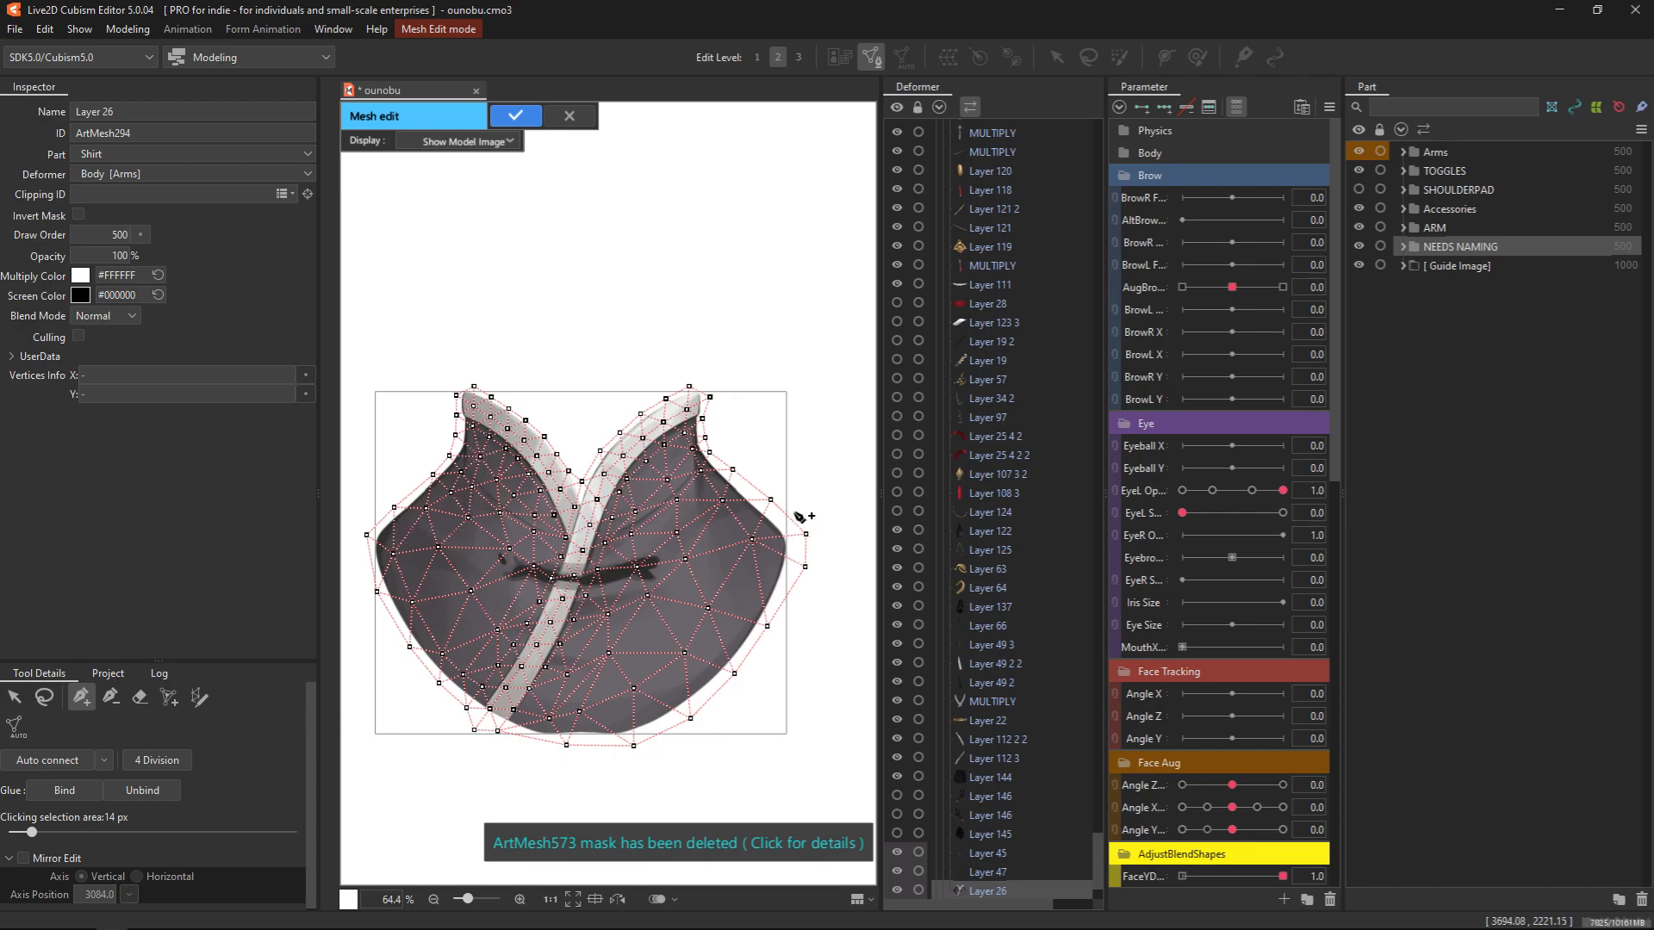
left_click(533, 118)
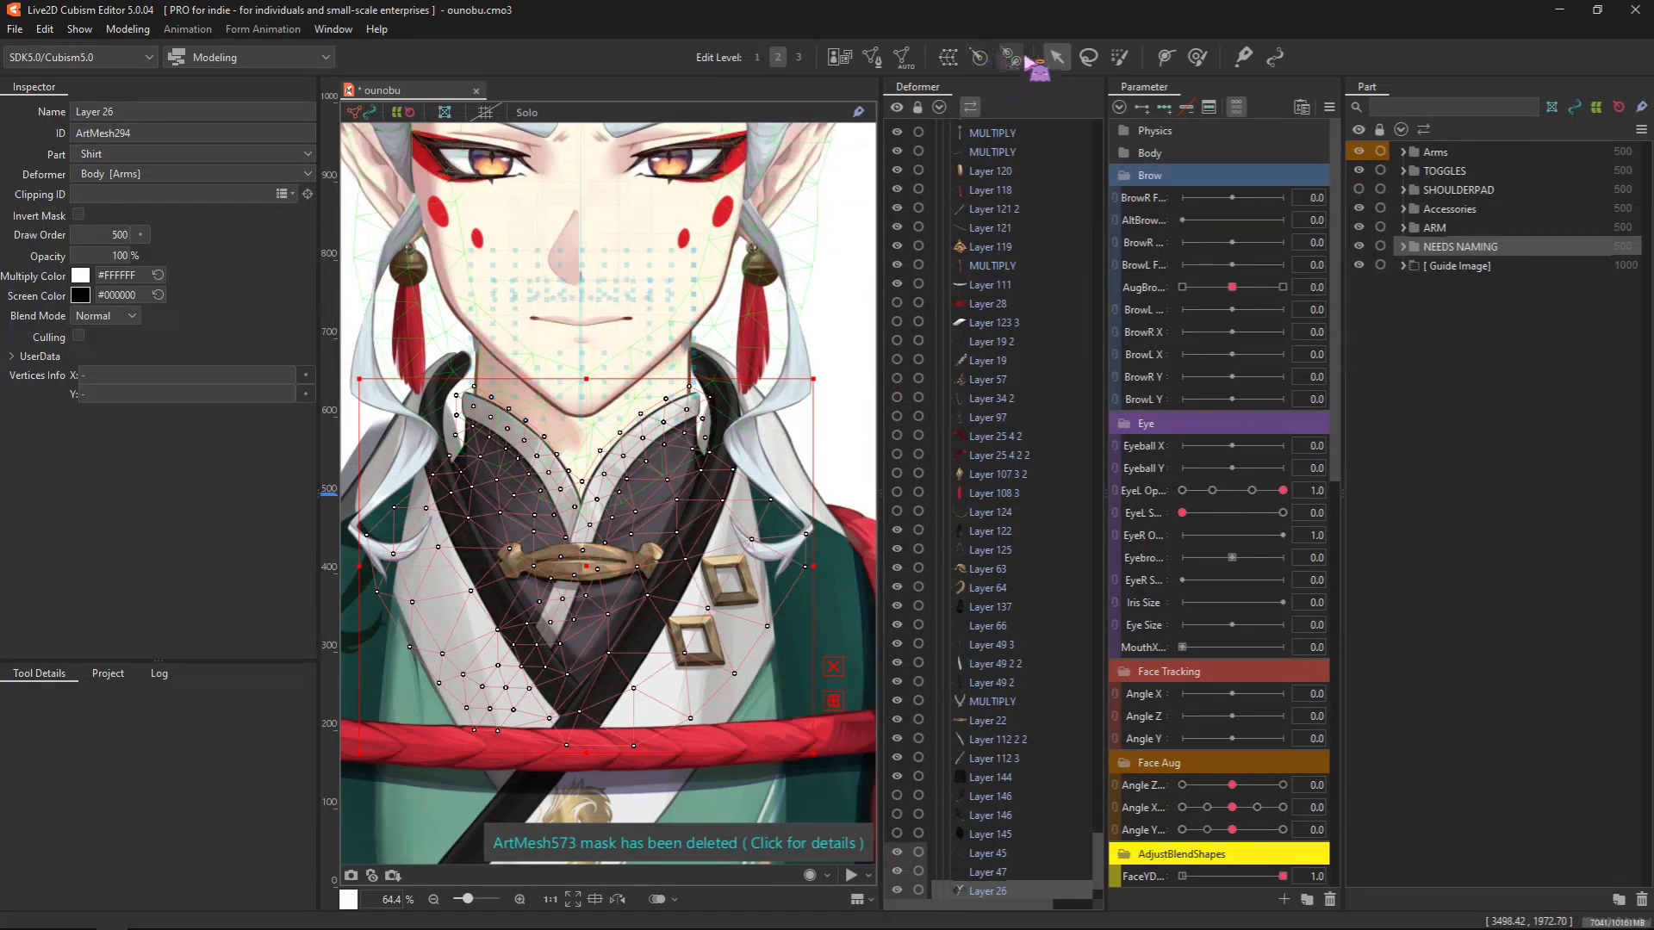
Lasso-select the Layer 26 vertices along the shirt's light crossing trim and try moving them
left_click(1089, 57)
mouse_move(755, 319)
left_mouse_down()
mouse_move(646, 373)
mouse_move(585, 452)
mouse_move(535, 599)
mouse_move(464, 681)
mouse_move(450, 747)
mouse_move(536, 710)
mouse_move(709, 414)
mouse_move(677, 431)
mouse_move(742, 420)
left_mouse_up()
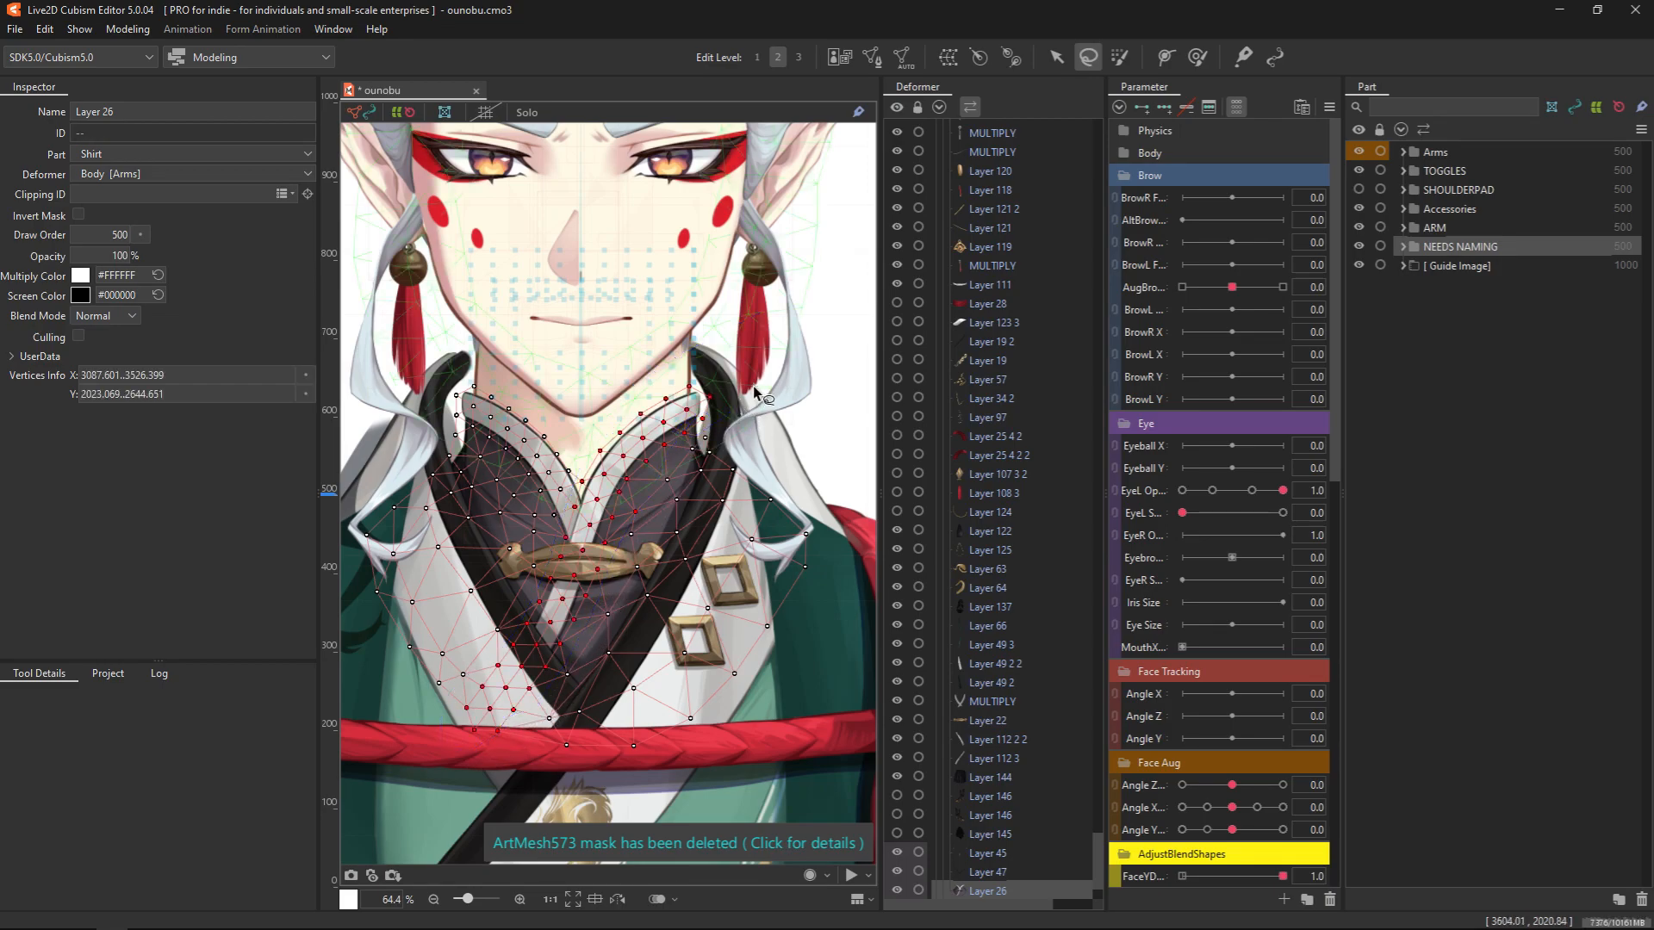
left_click(1056, 57)
mouse_move(577, 564)
left_mouse_down()
mouse_move(603, 556)
mouse_move(540, 540)
mouse_move(615, 547)
left_mouse_up()
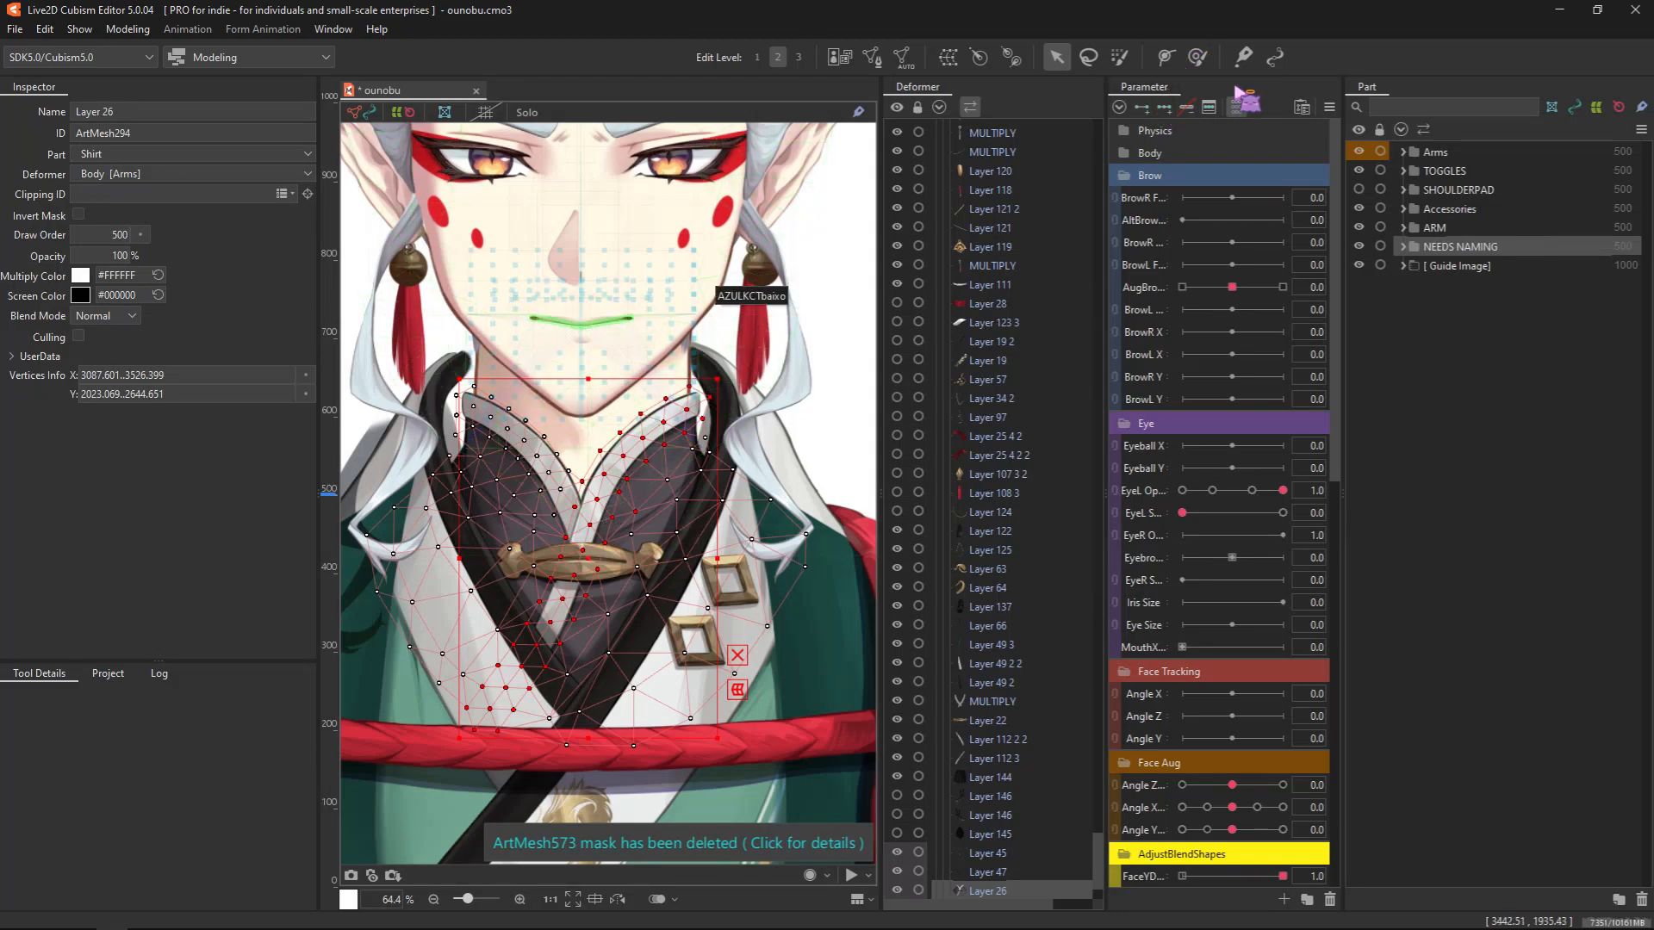
Reduce the deform brush size to about 244 px, try it around the selected trim vertices, and return to the arrow tool
left_click(1199, 57)
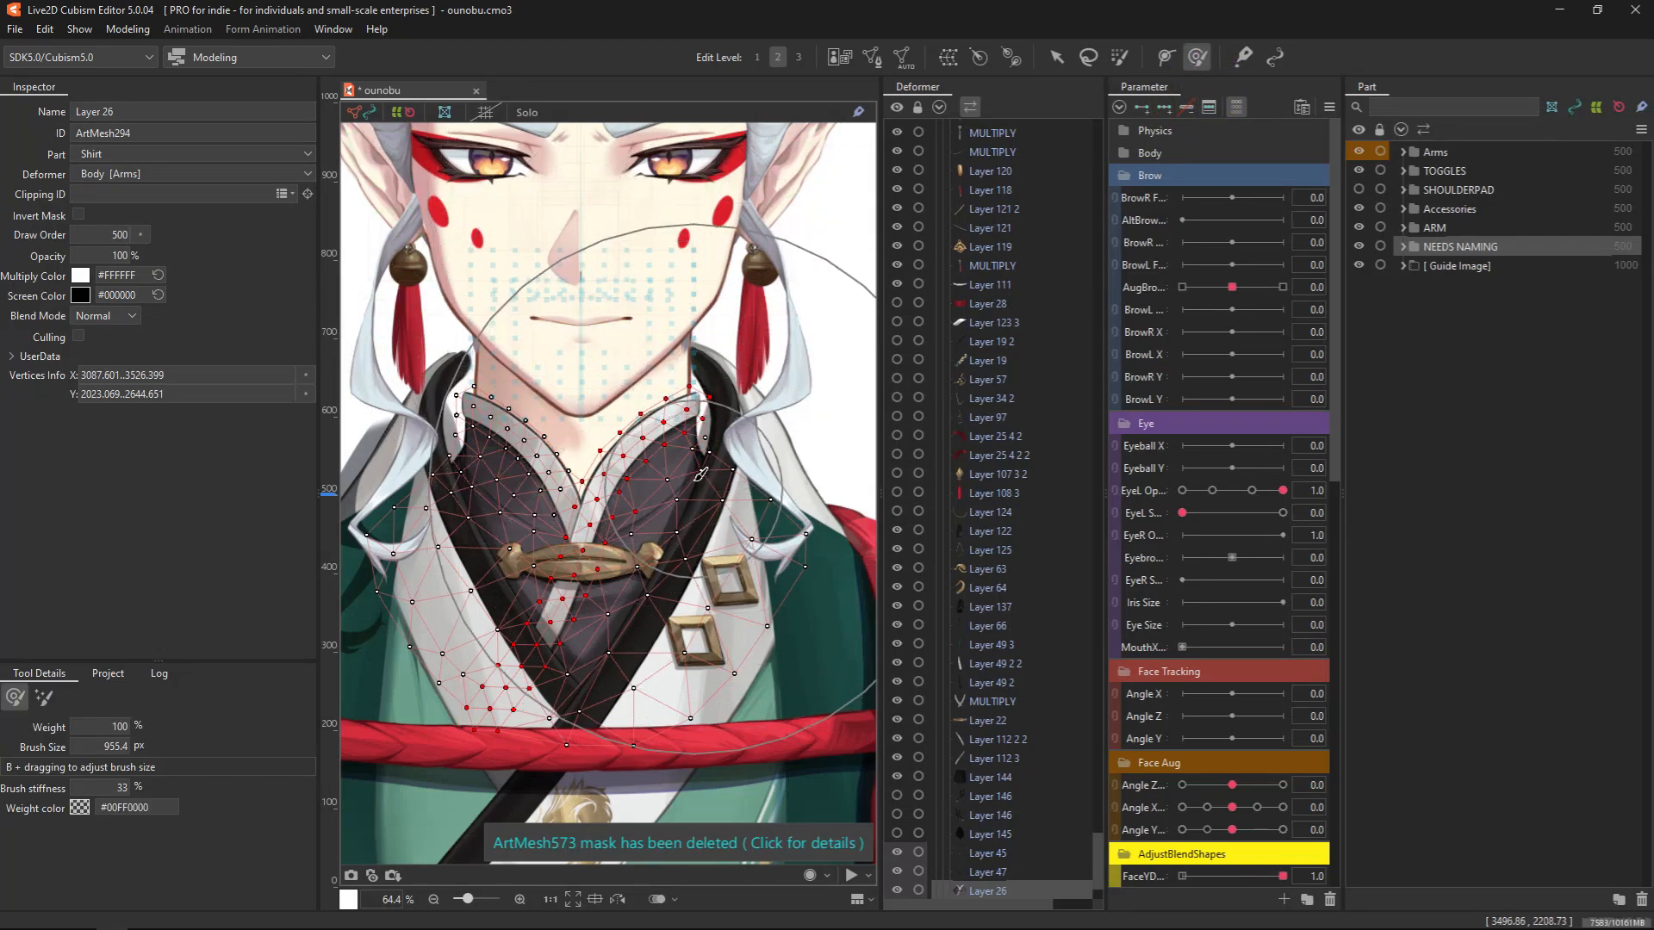
key("b")
left_click_drag(728, 564, 396, 491)
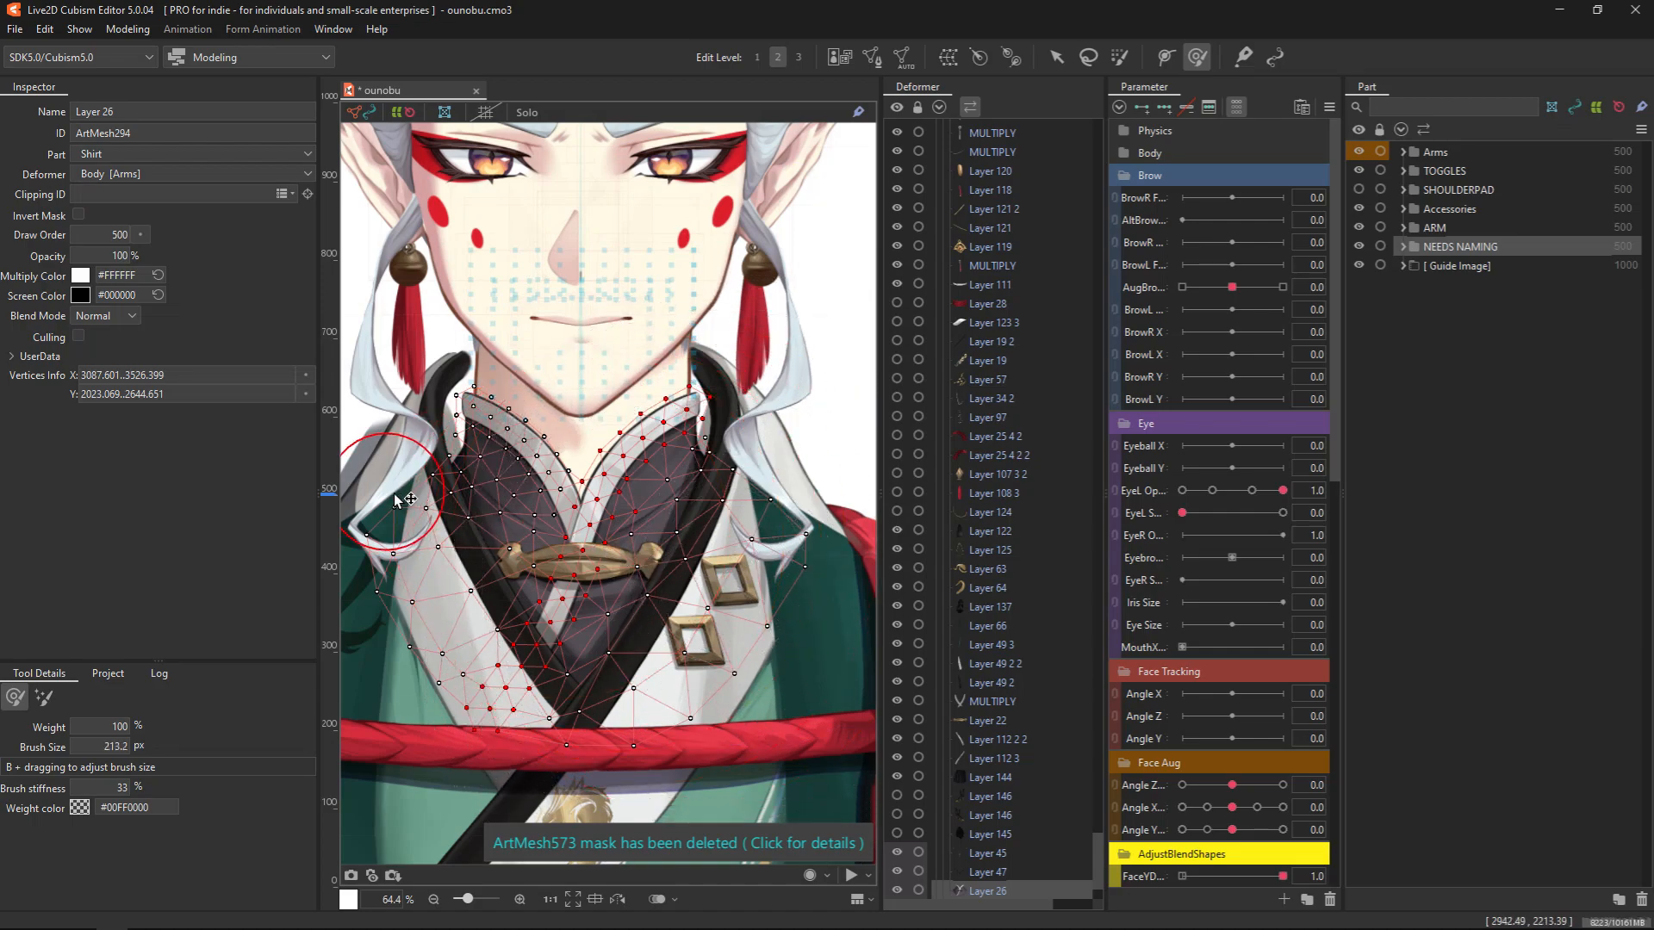
left_click(674, 358, "ctrl")
left_click_drag(706, 366, 713, 376)
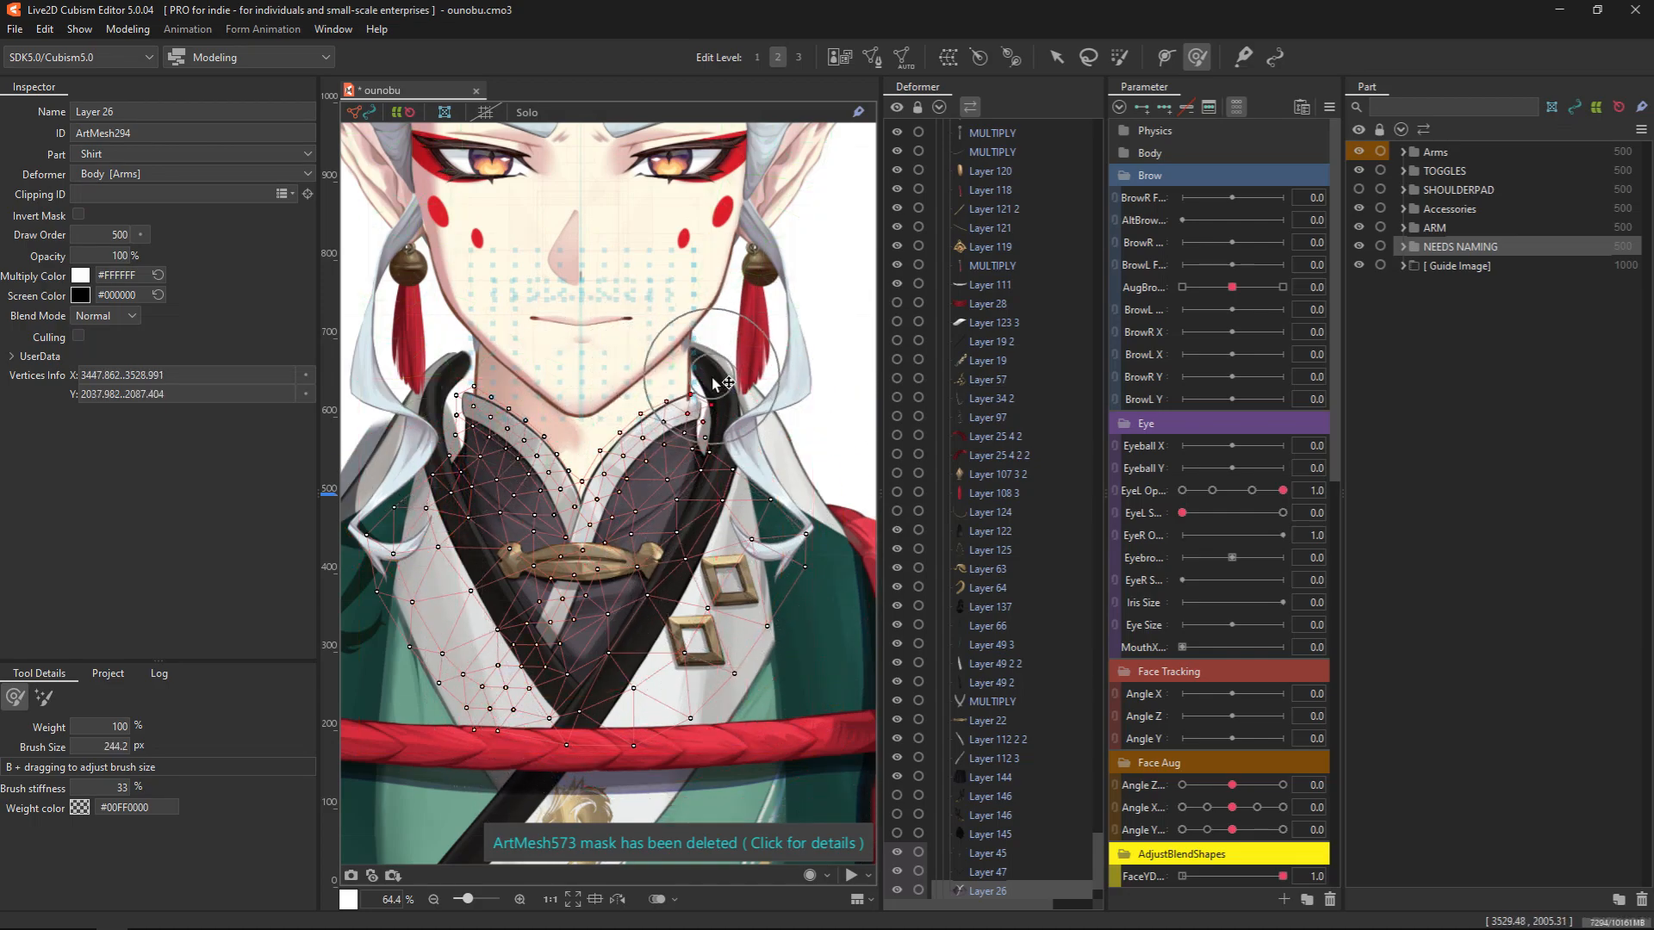
left_click(1056, 57)
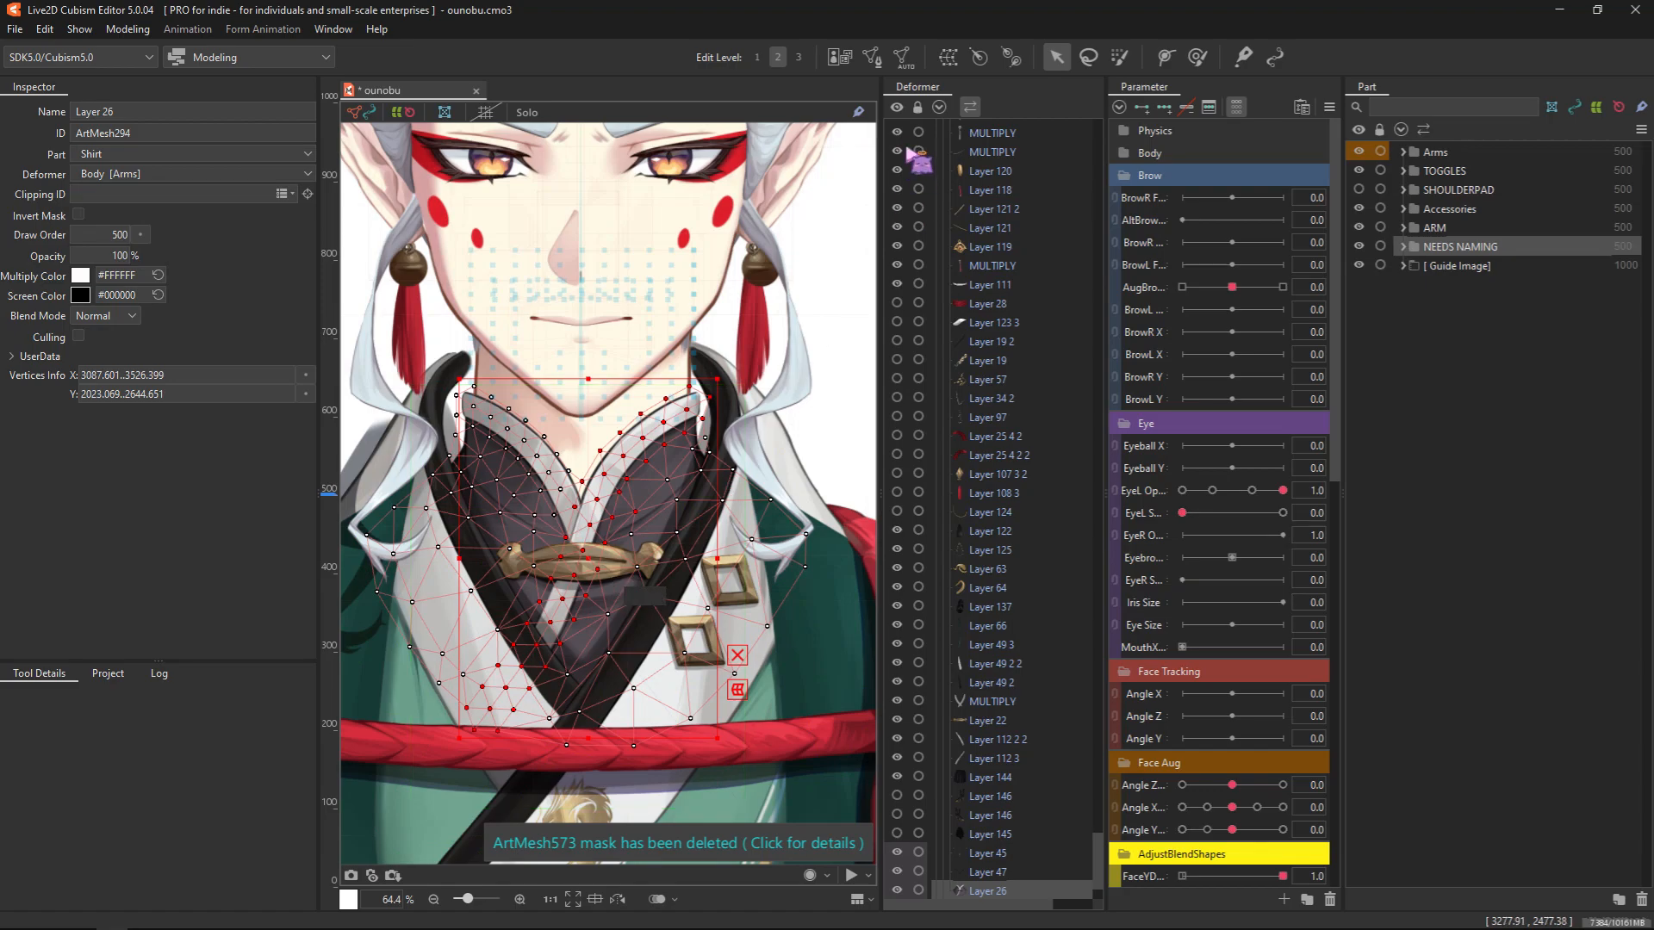
Open Layer 26 in mesh editing again and activate the Stroke mesh-mapping (beta) tool
left_click(871, 57)
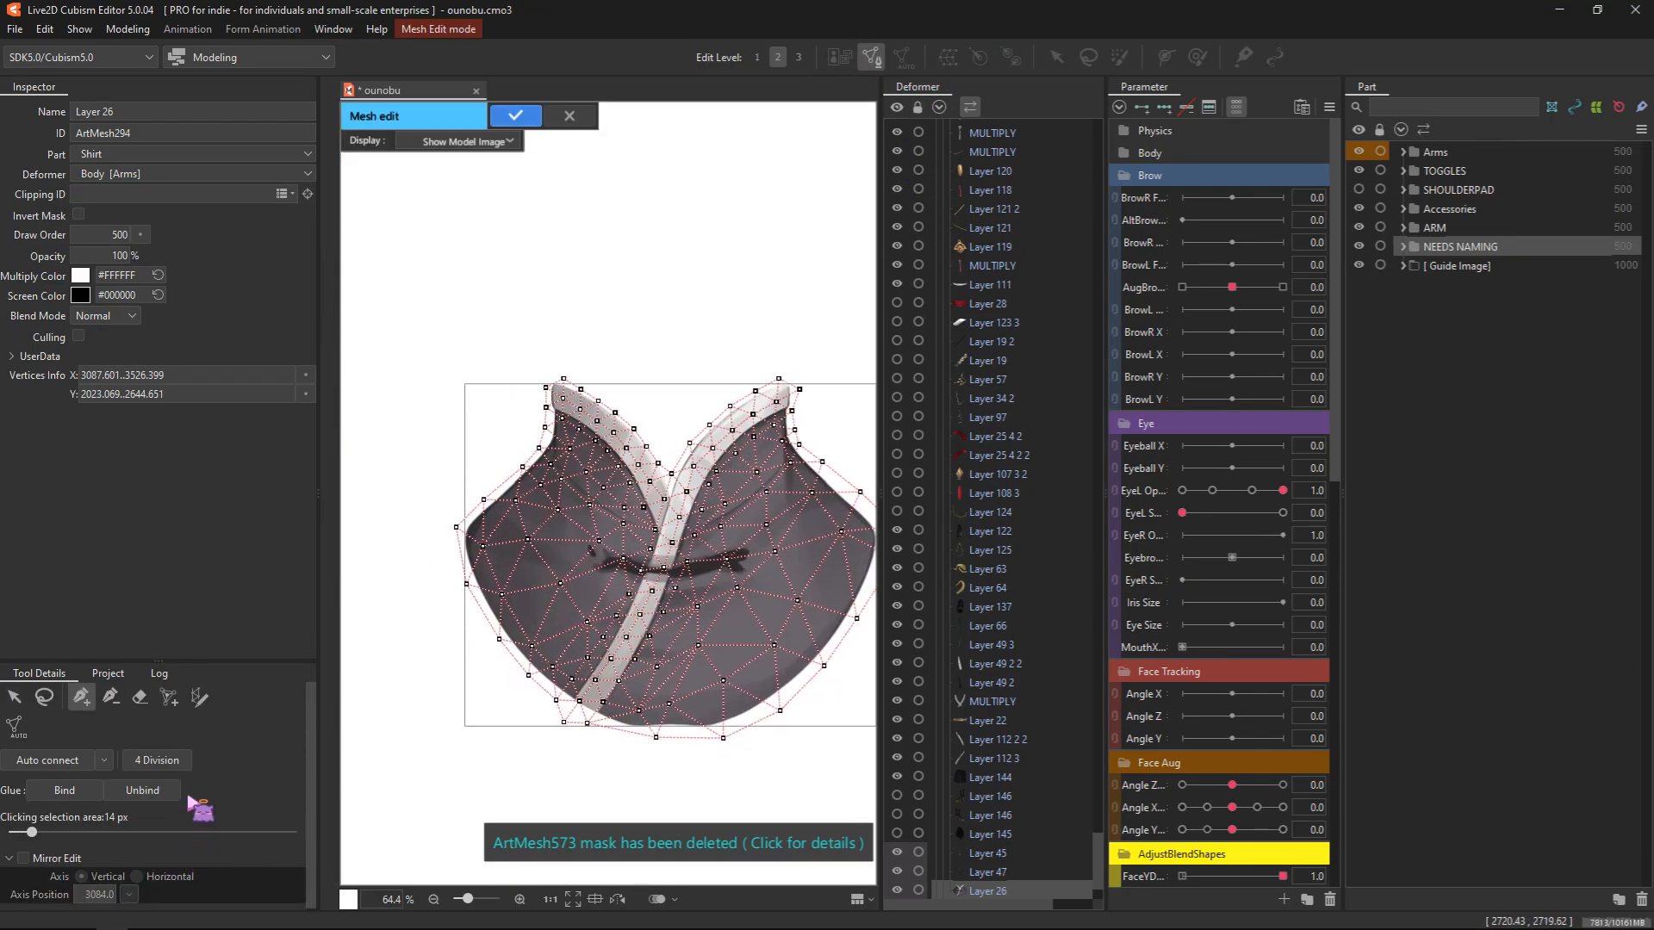
left_click(198, 696)
left_click_drag(495, 525, 513, 708)
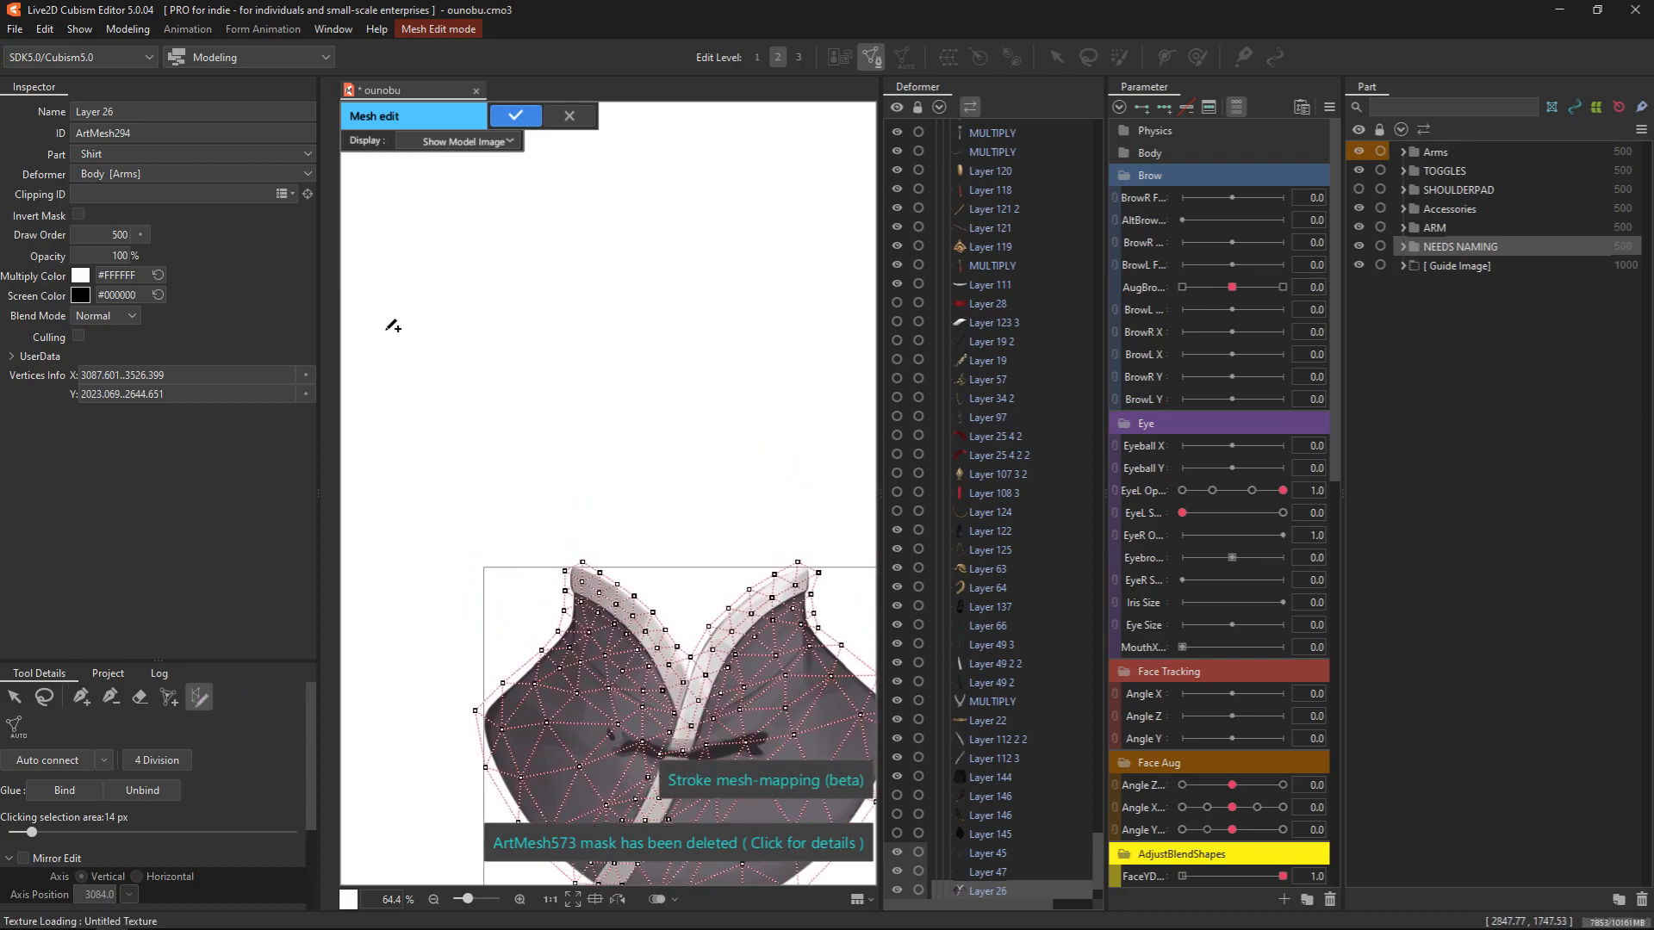
scroll(181, 794, "down", 3)
scroll(237, 820, "up", 3)
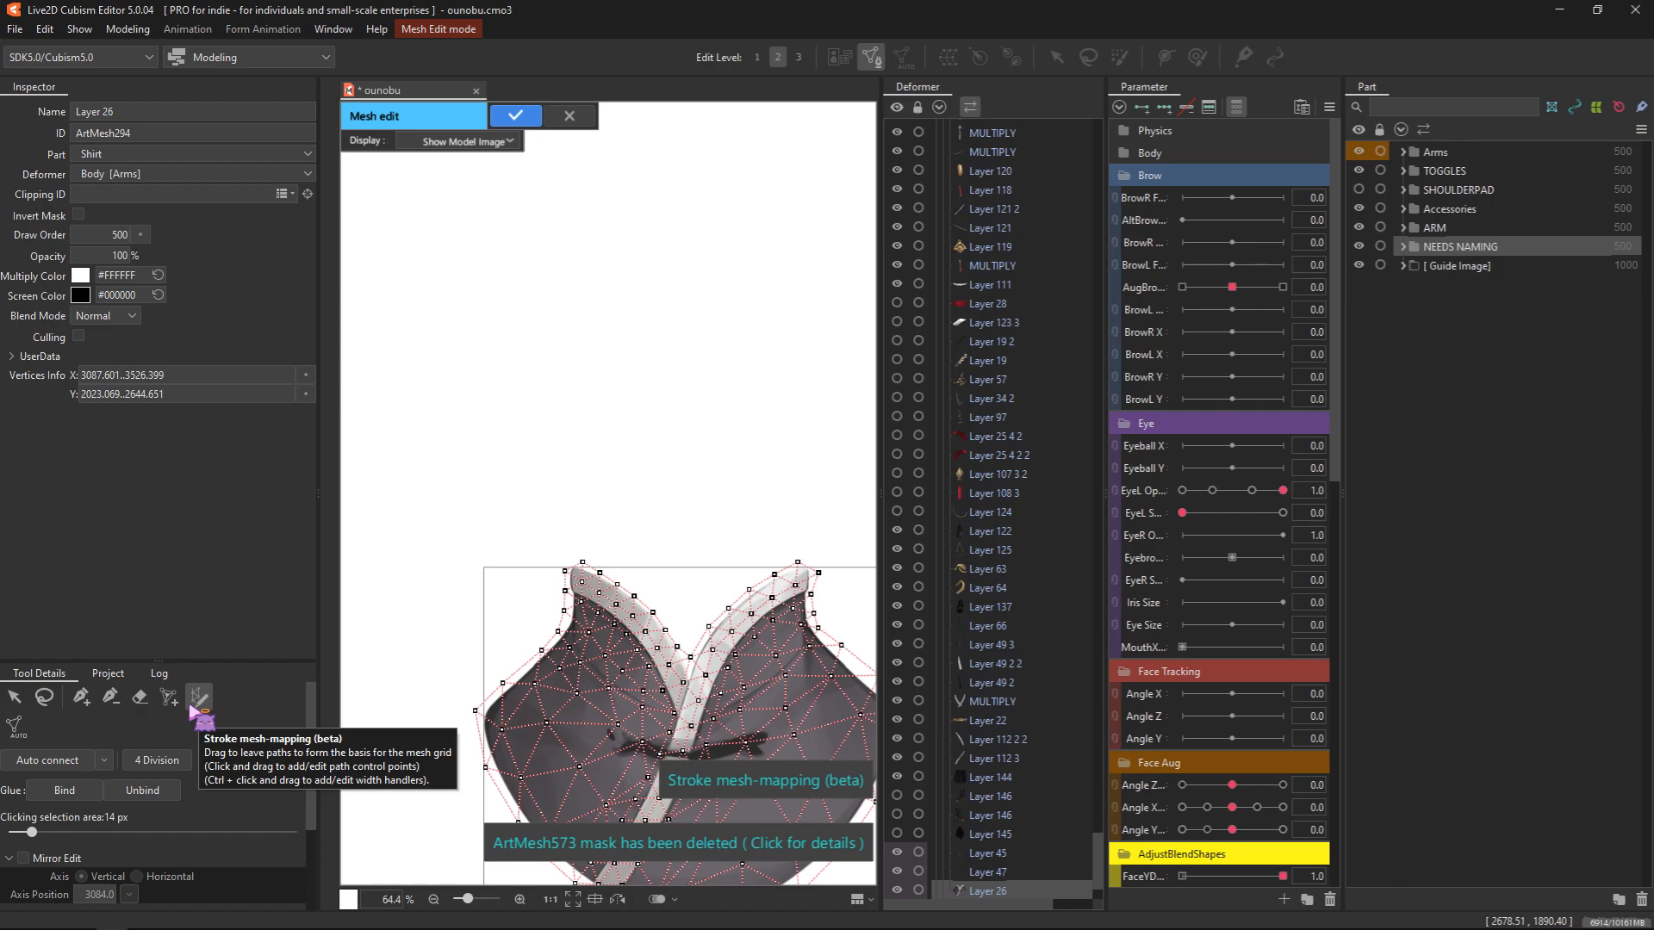
Draw a four-point mesh-mapping stroke in the empty area above the Layer 26 shirt
left_click(504, 387)
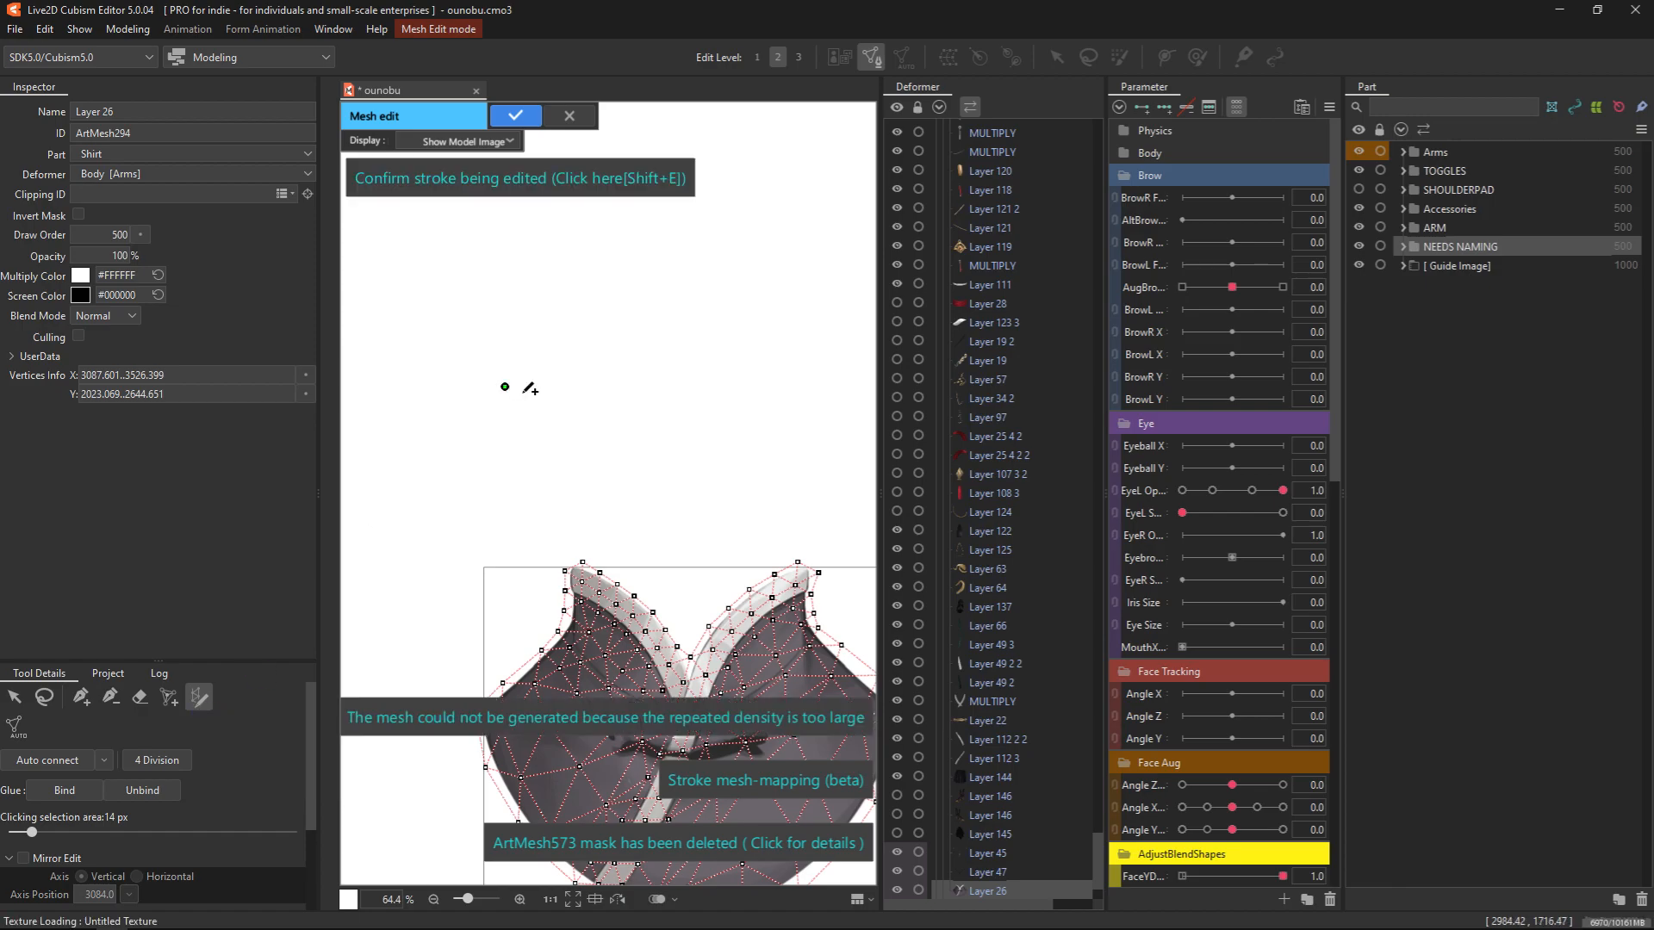
left_click(814, 307)
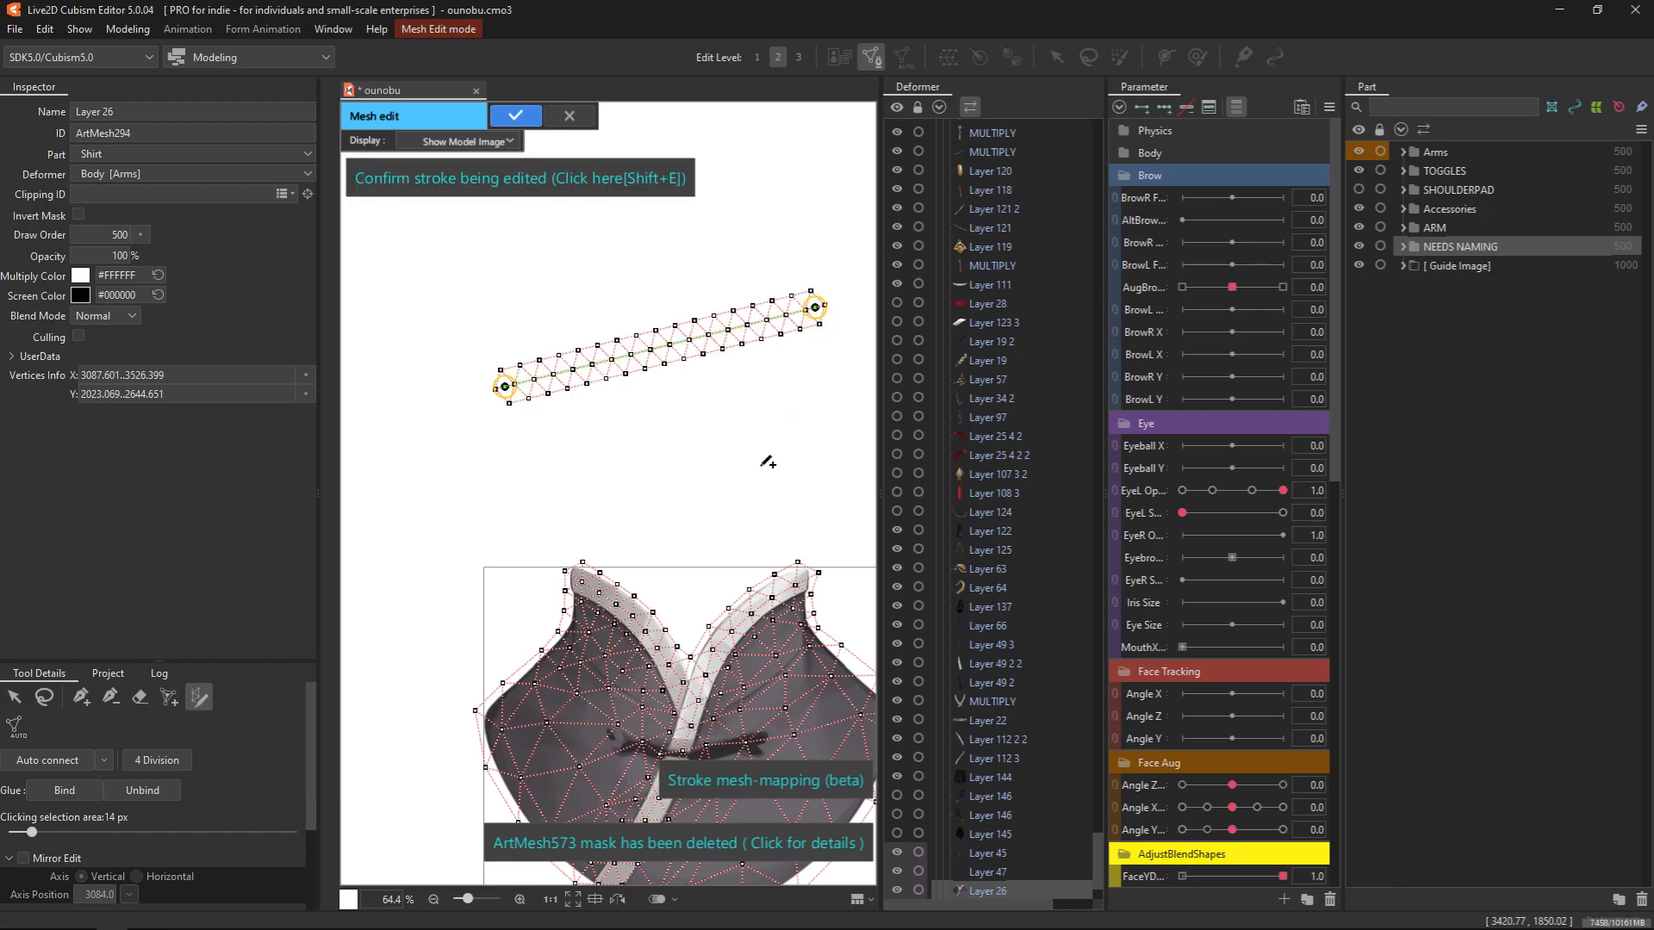
left_click(718, 517)
left_click(470, 497)
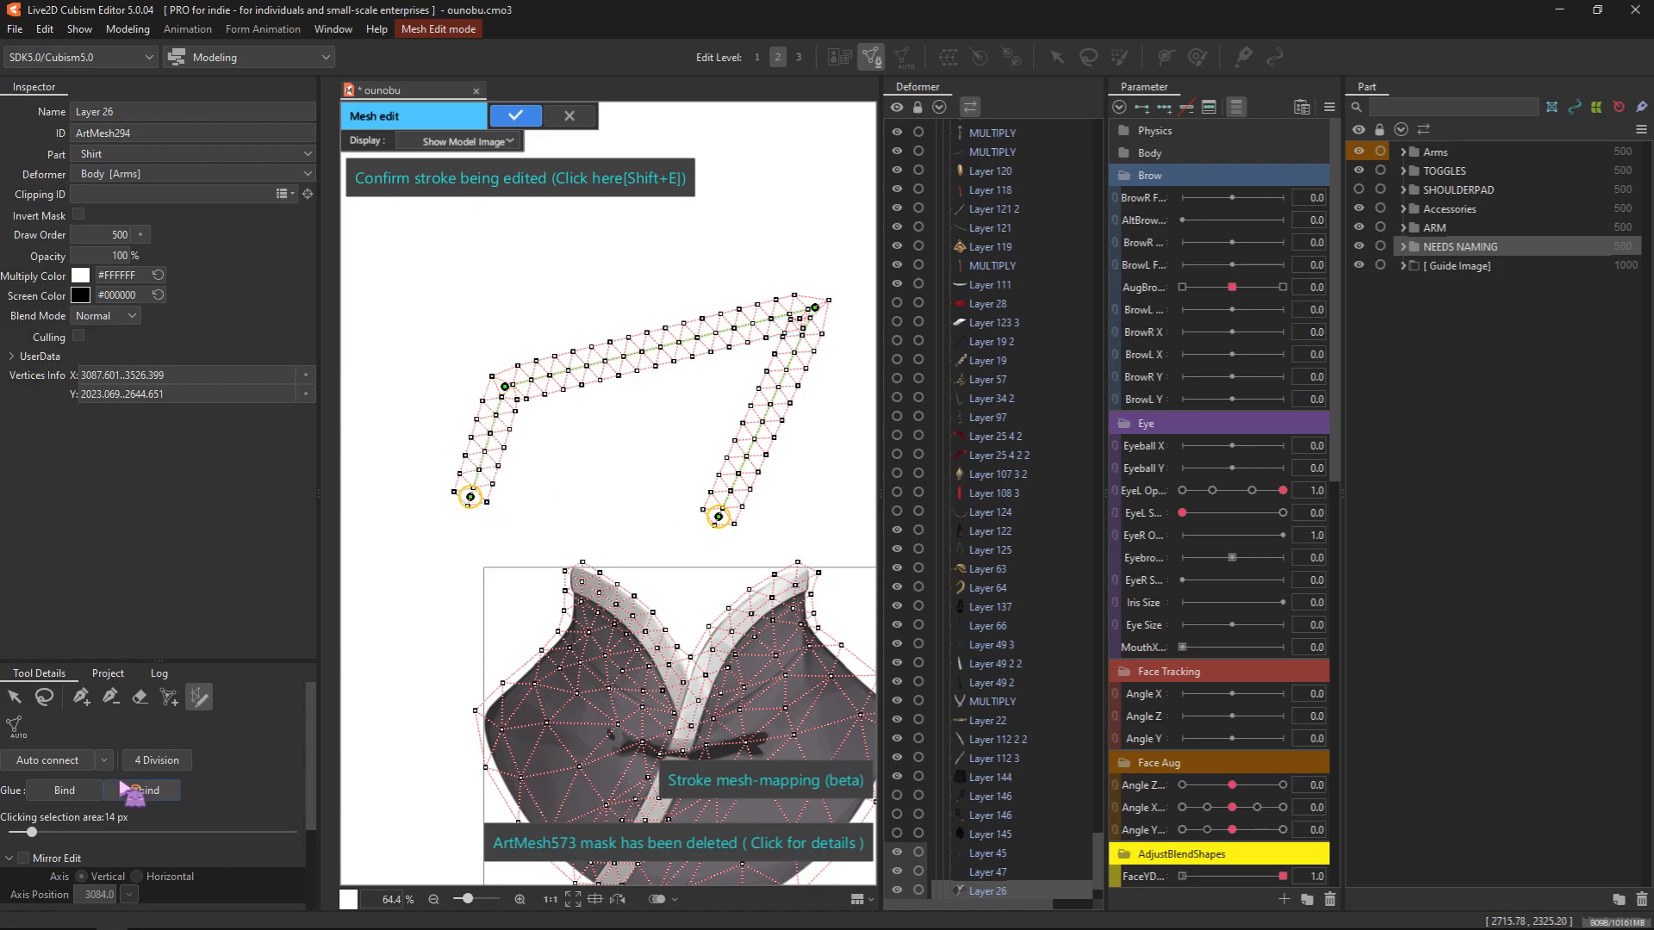
Try 2 and 1 for the division option in the stroke's mesh-mapping settings, then restore it to 3
scroll(138, 775, "down", 2)
left_click(43, 861)
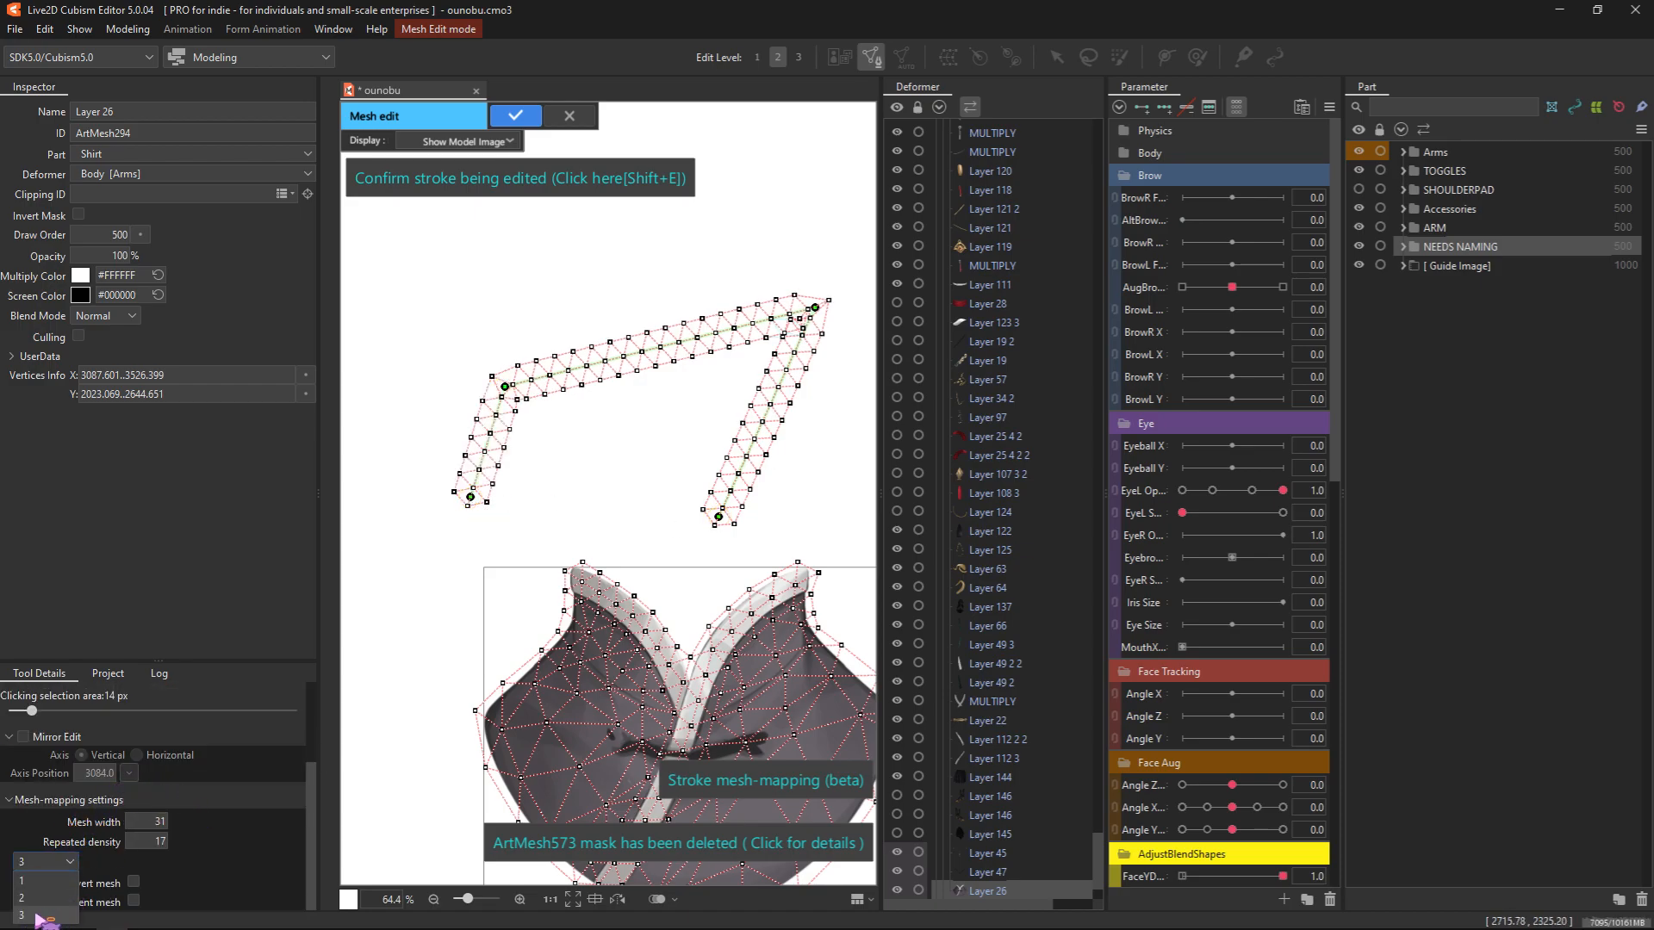
left_click(37, 901)
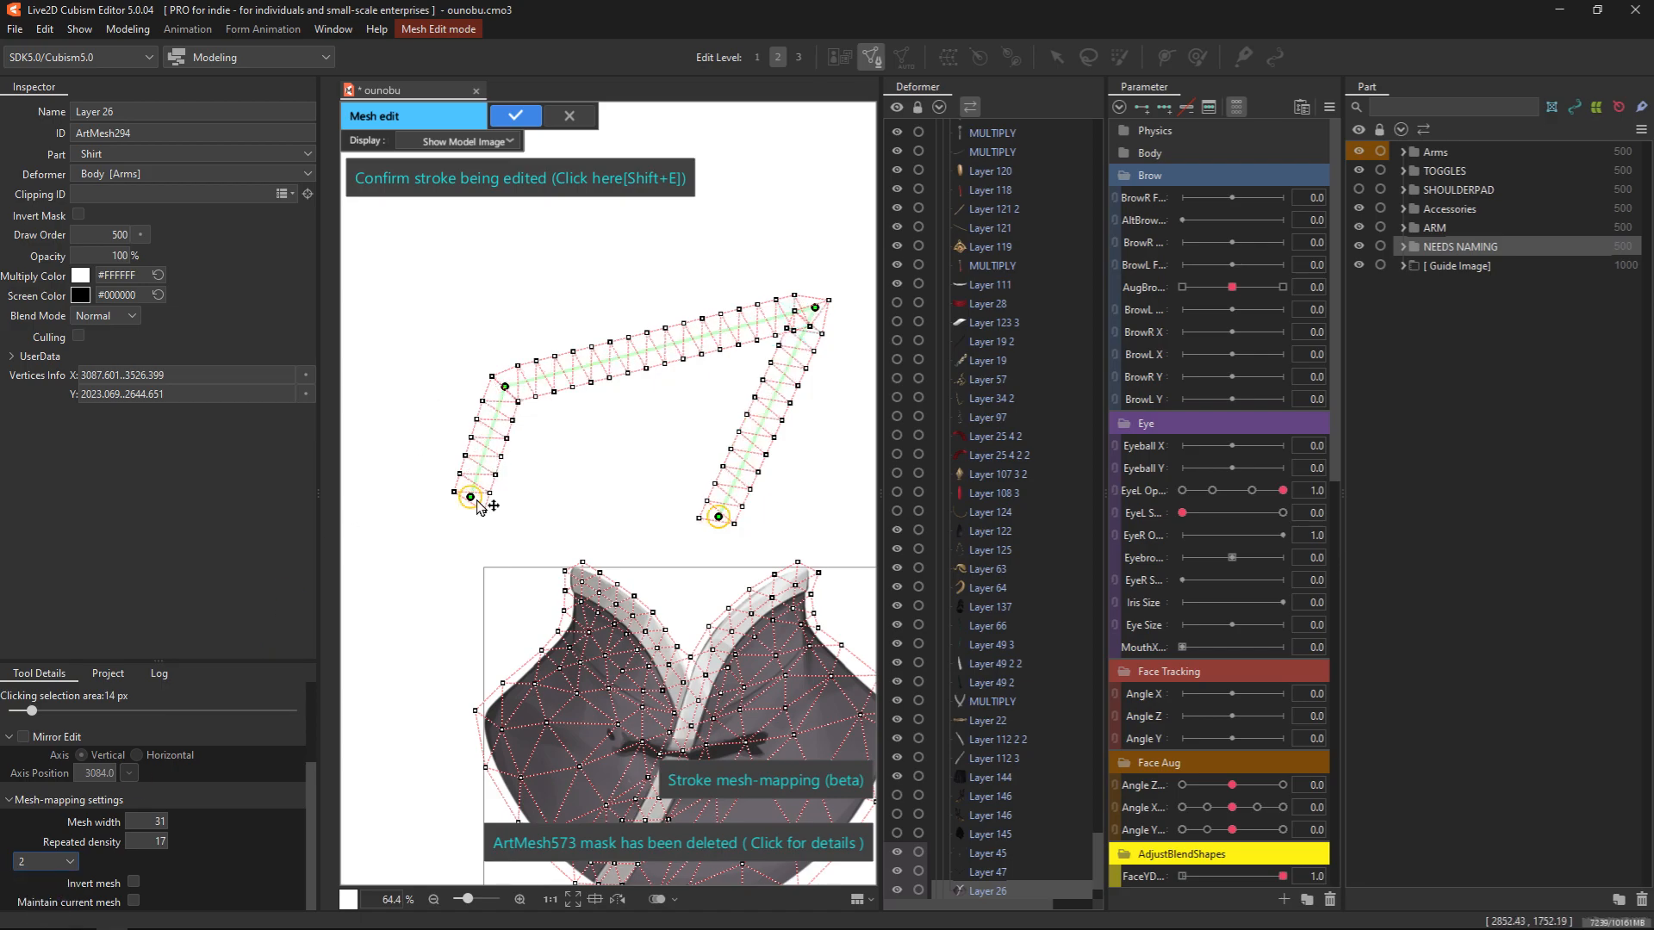
left_click(48, 863)
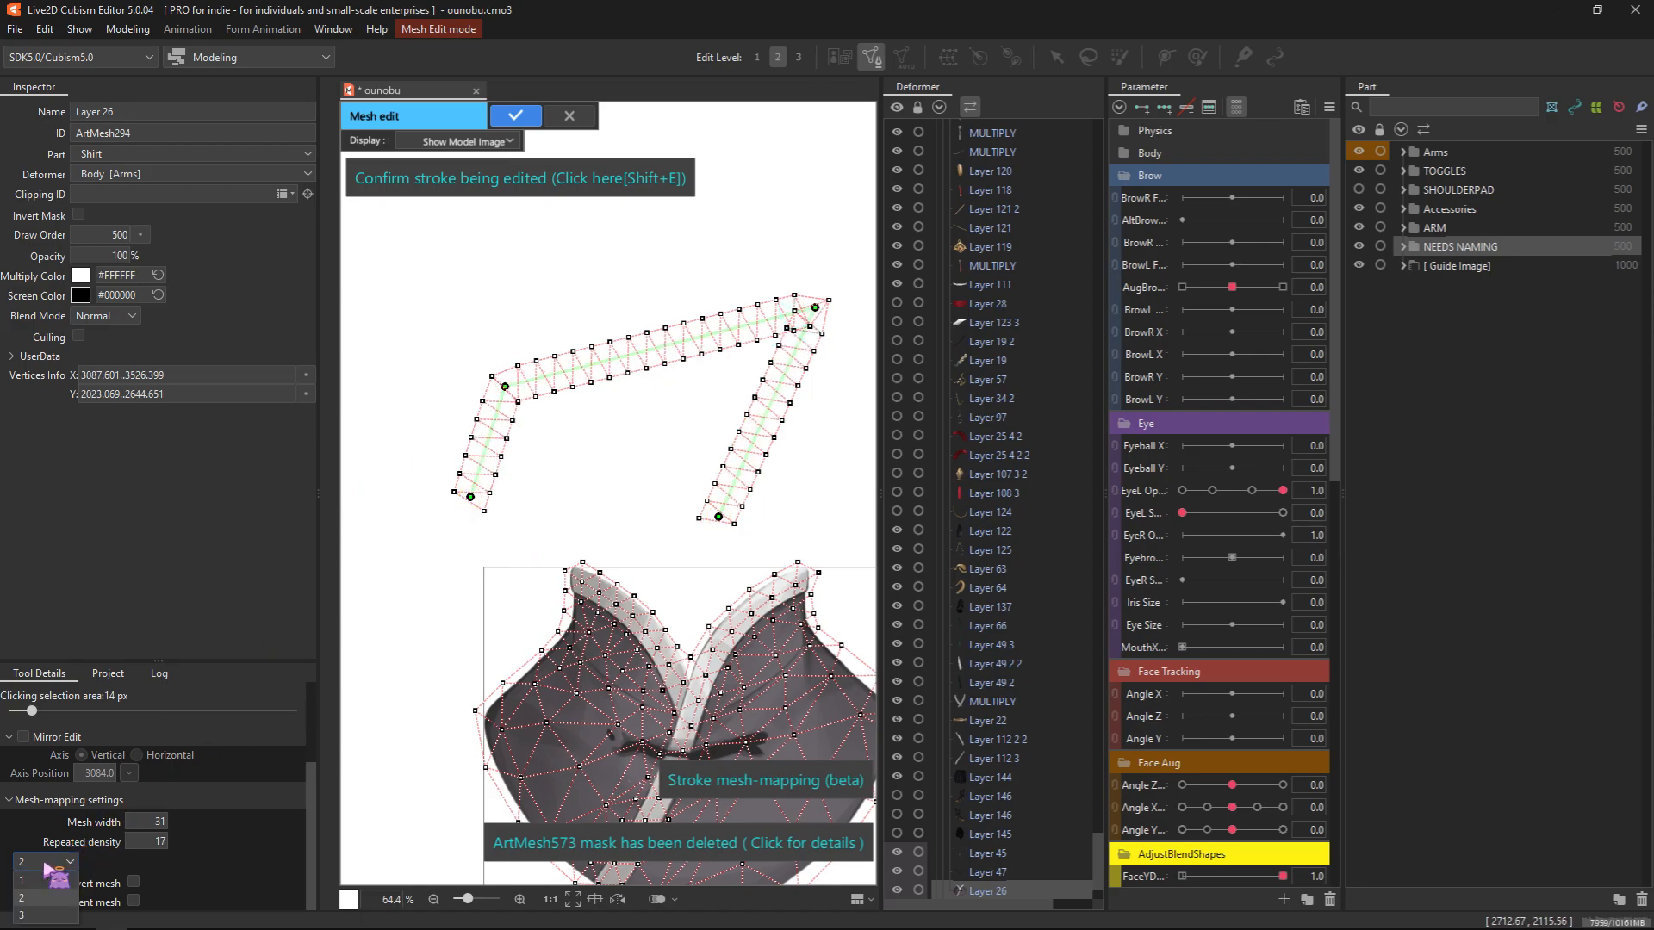
left_click(48, 879)
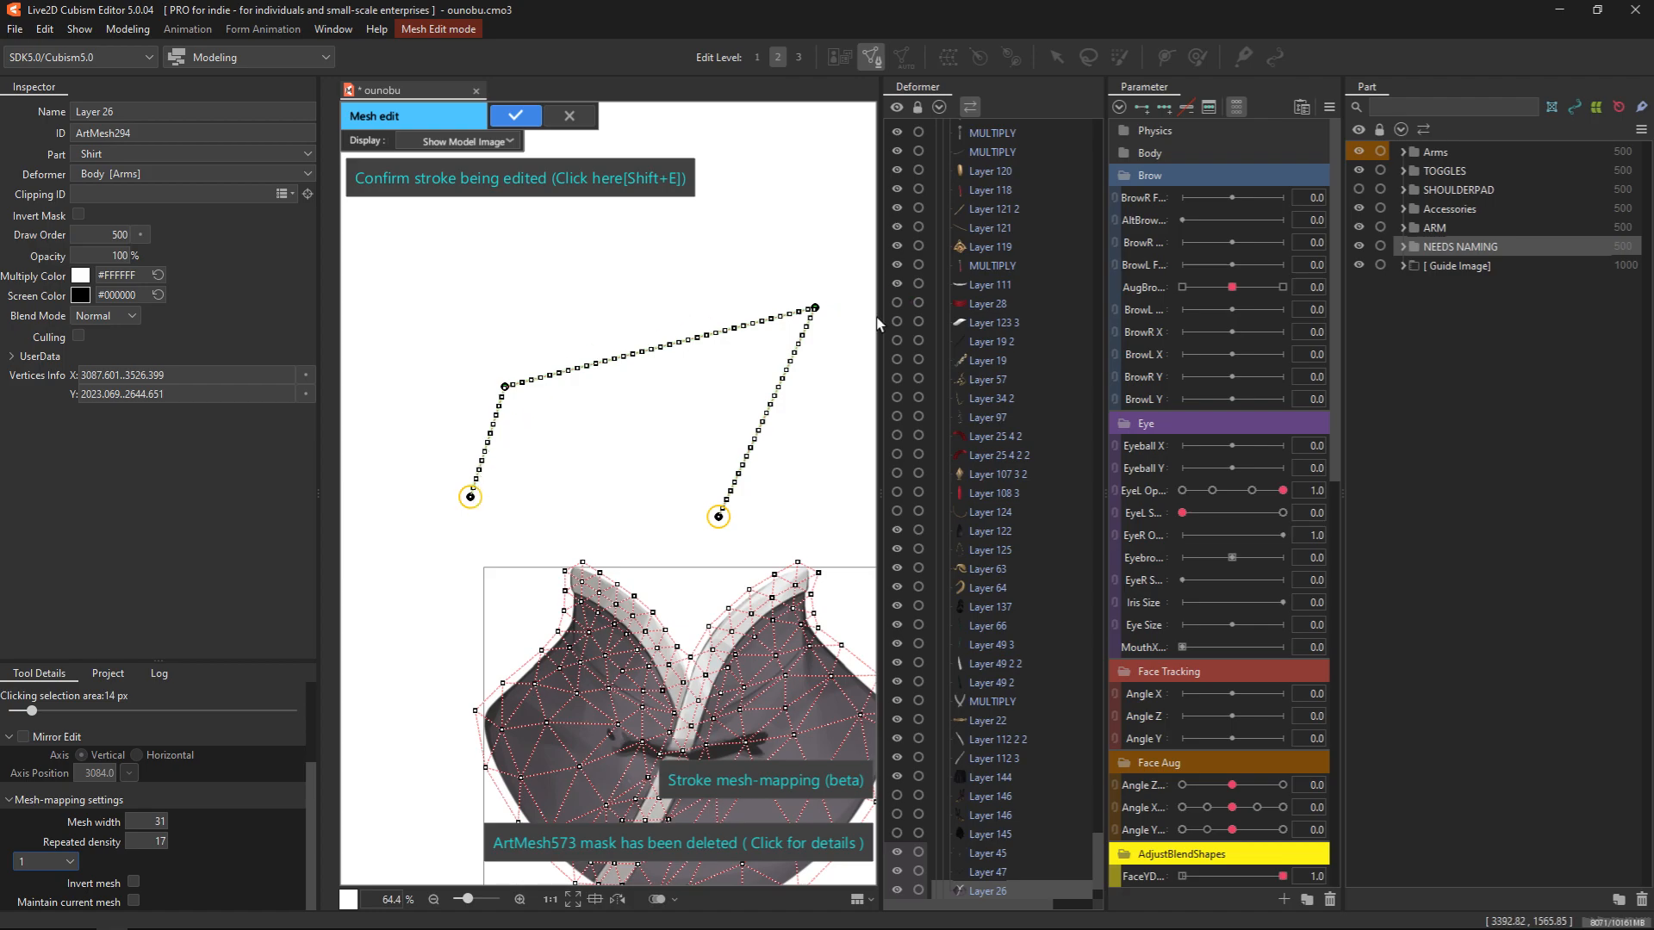
left_click(60, 863)
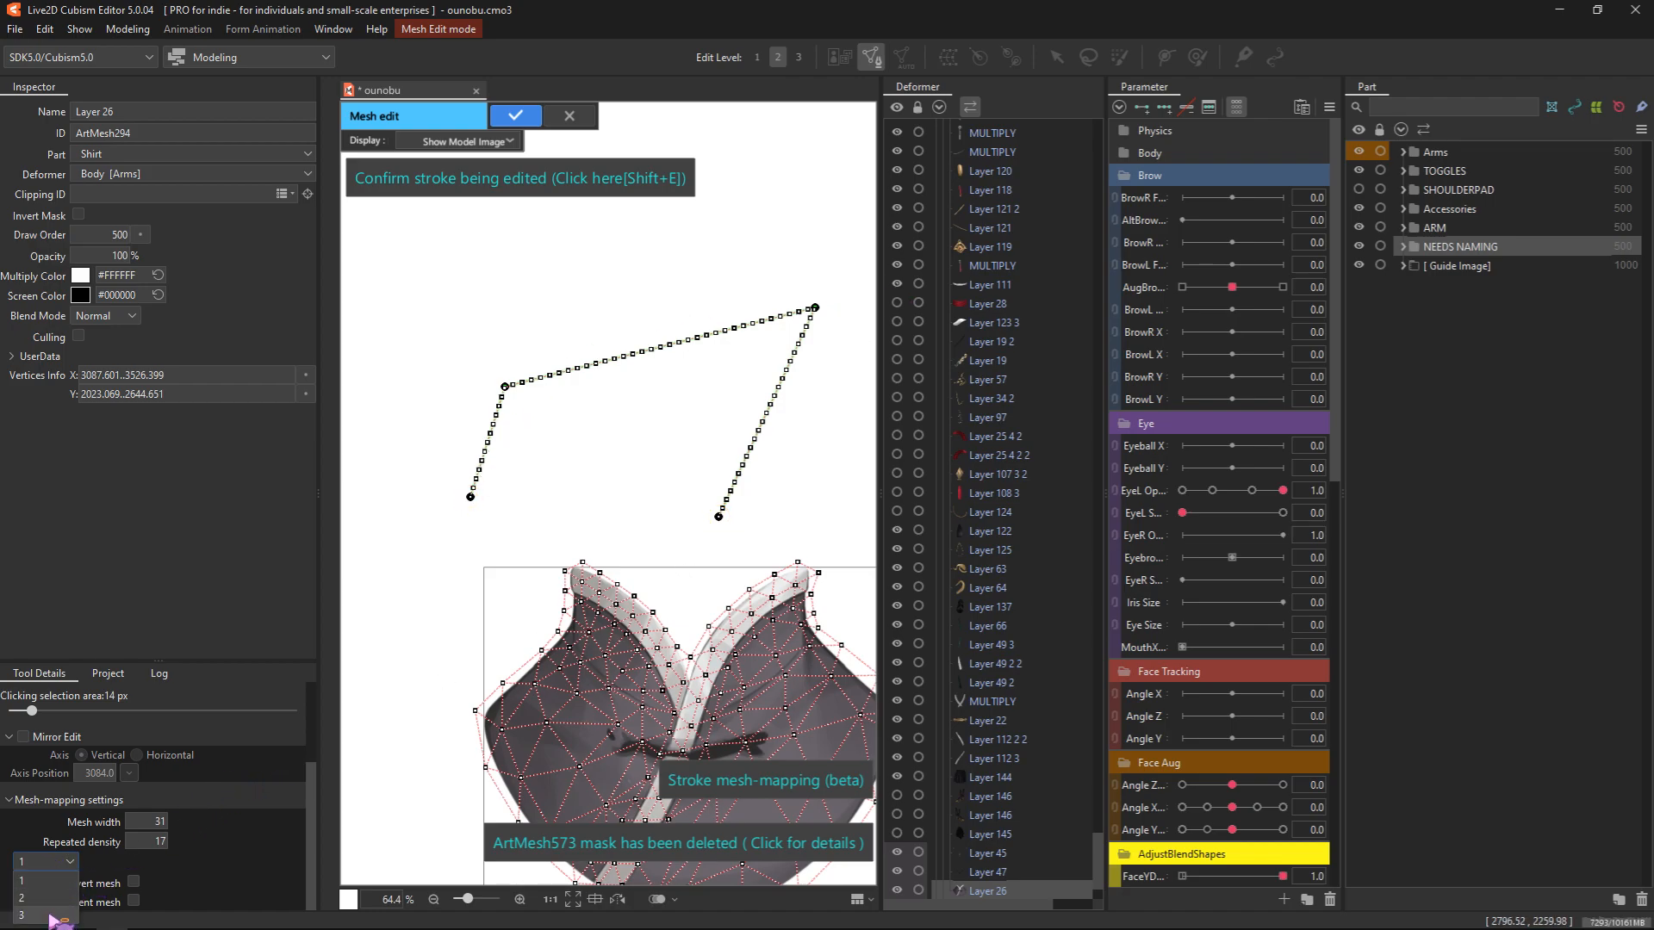
left_click(52, 915)
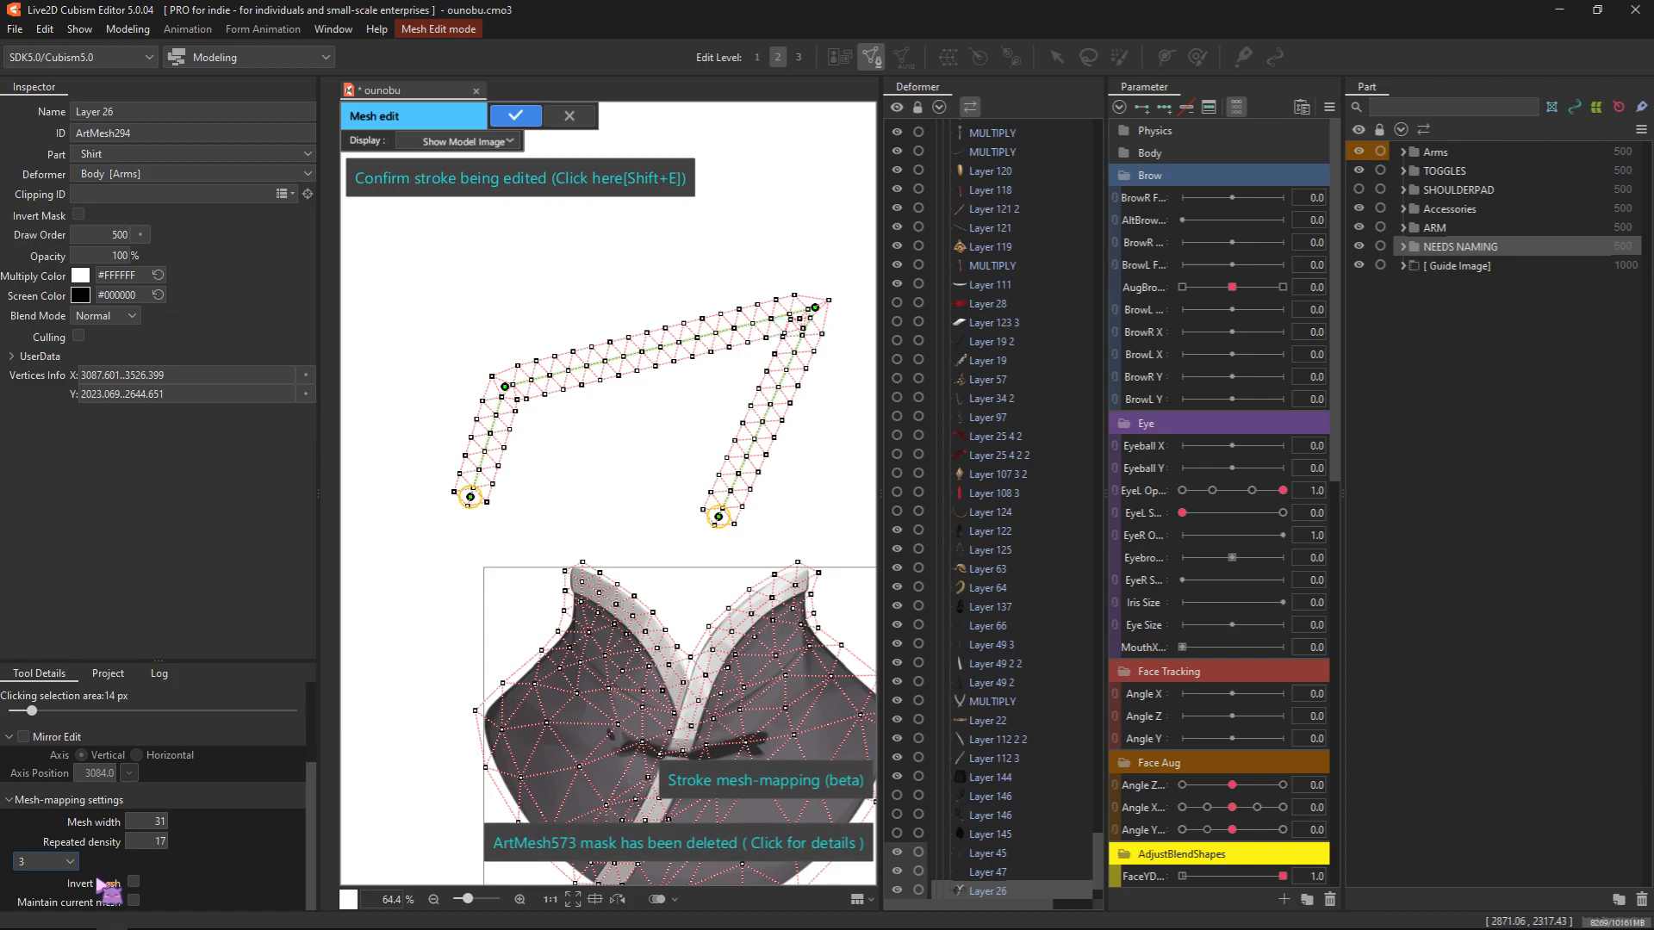
Set the stroke's repeated density to 10, then cancel mesh editing and discard the stroke mesh
mouse_move(149, 820)
left_mouse_down()
mouse_move(163, 820)
mouse_move(140, 821)
mouse_move(145, 842)
left_mouse_up()
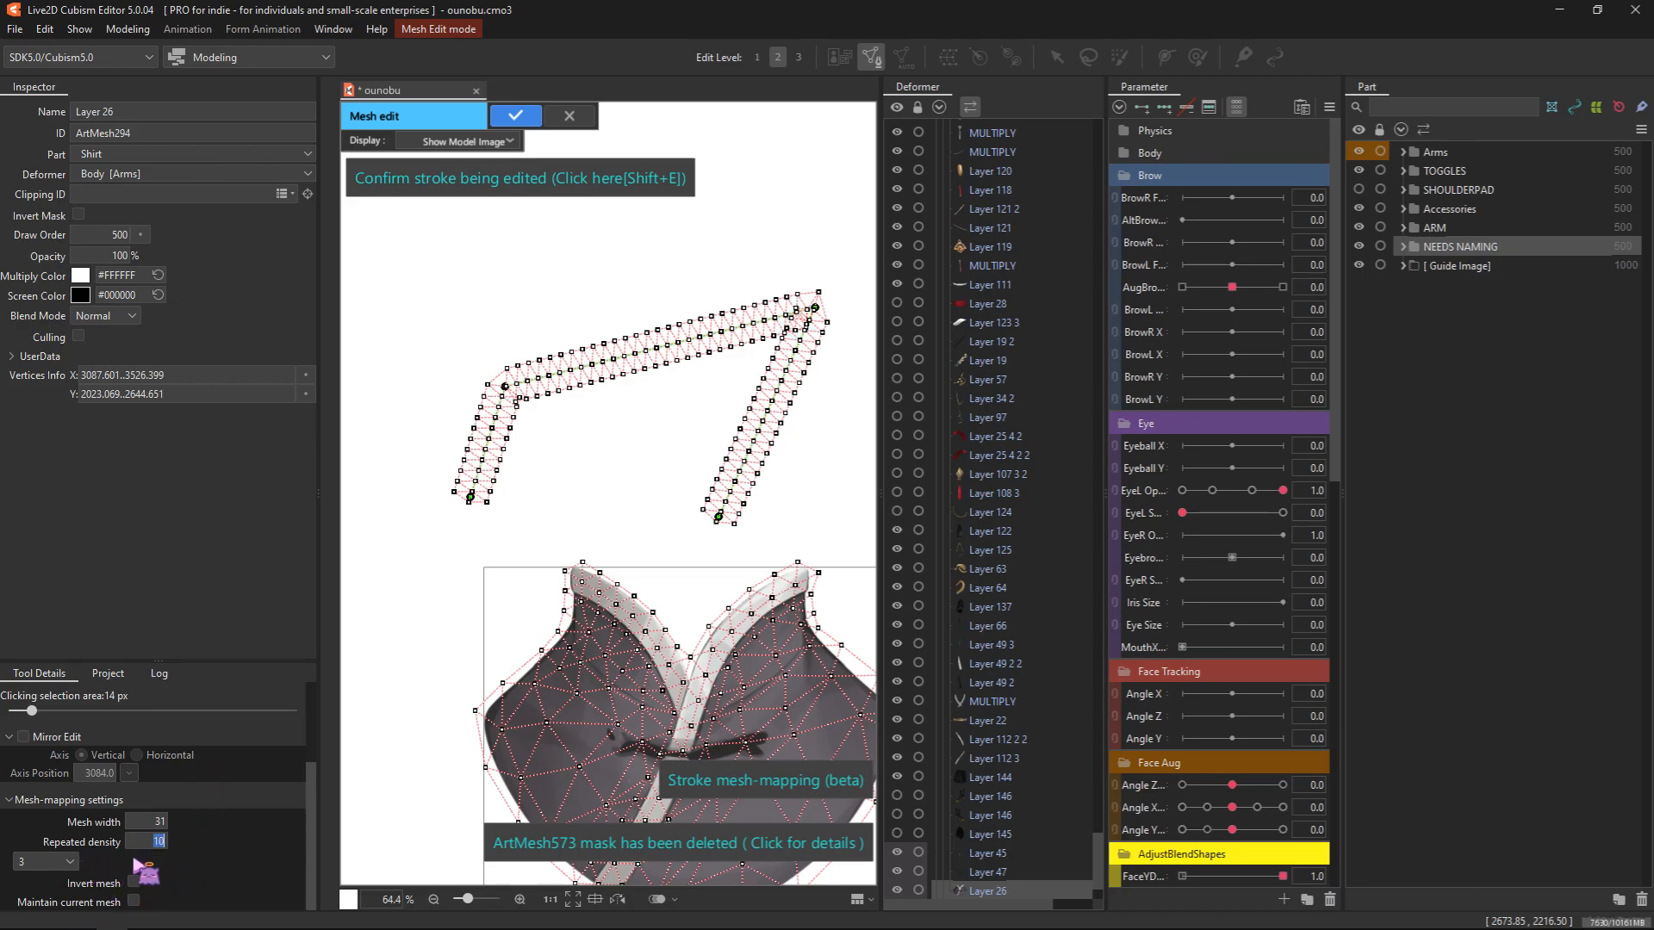
left_click(577, 117)
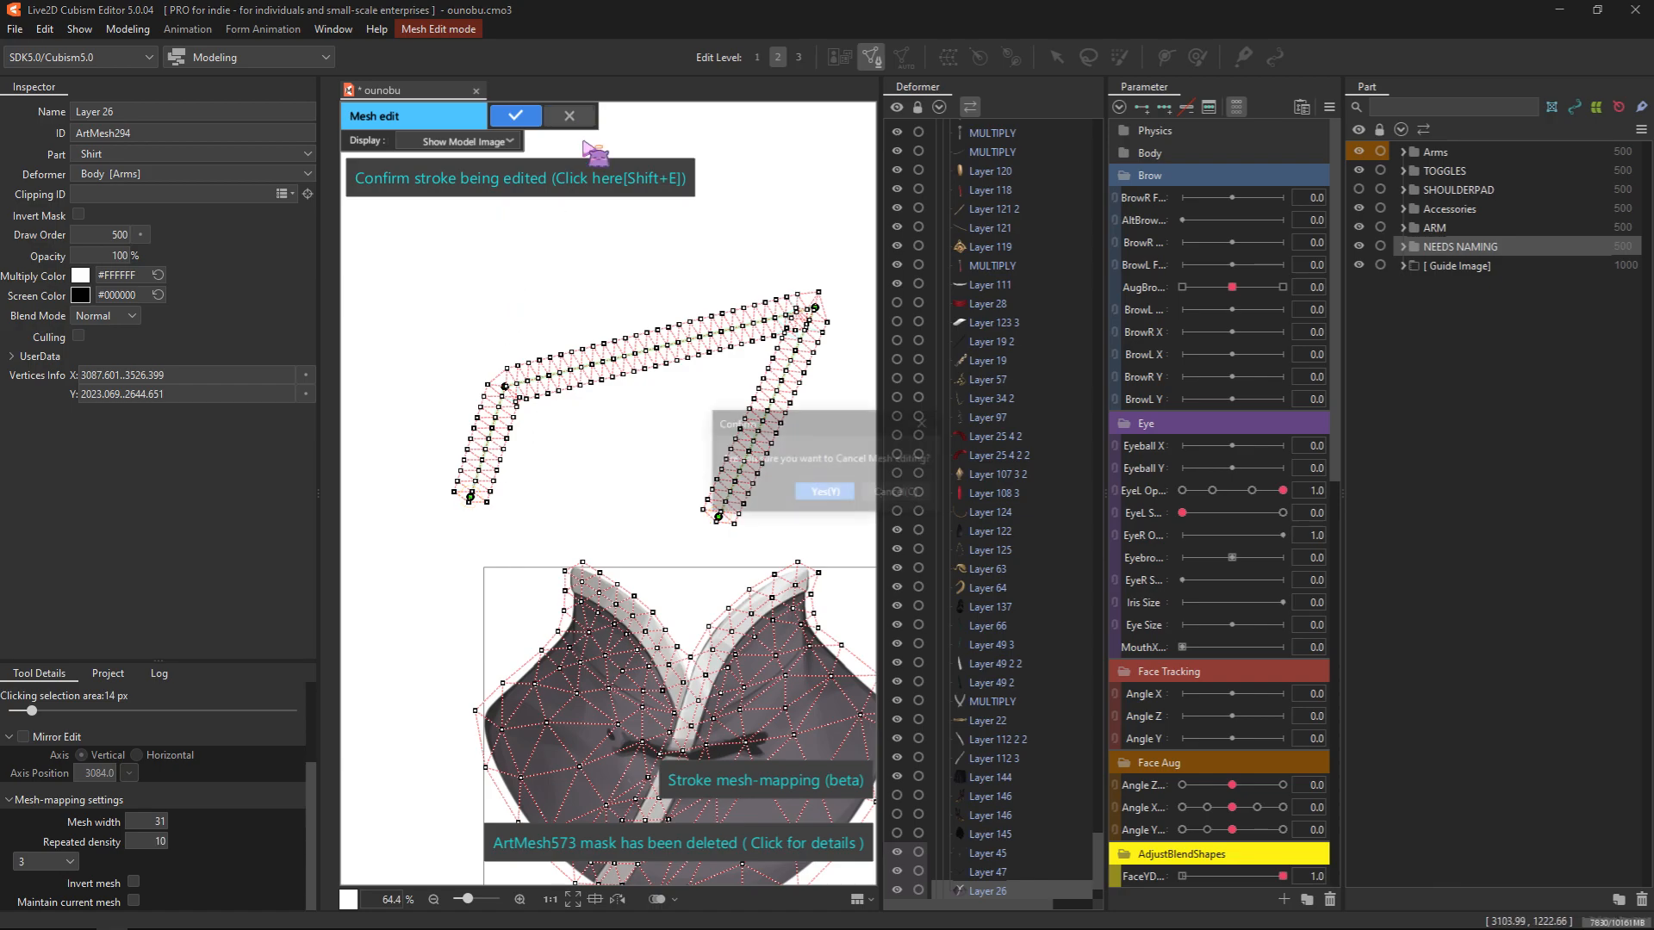
left_click(840, 493)
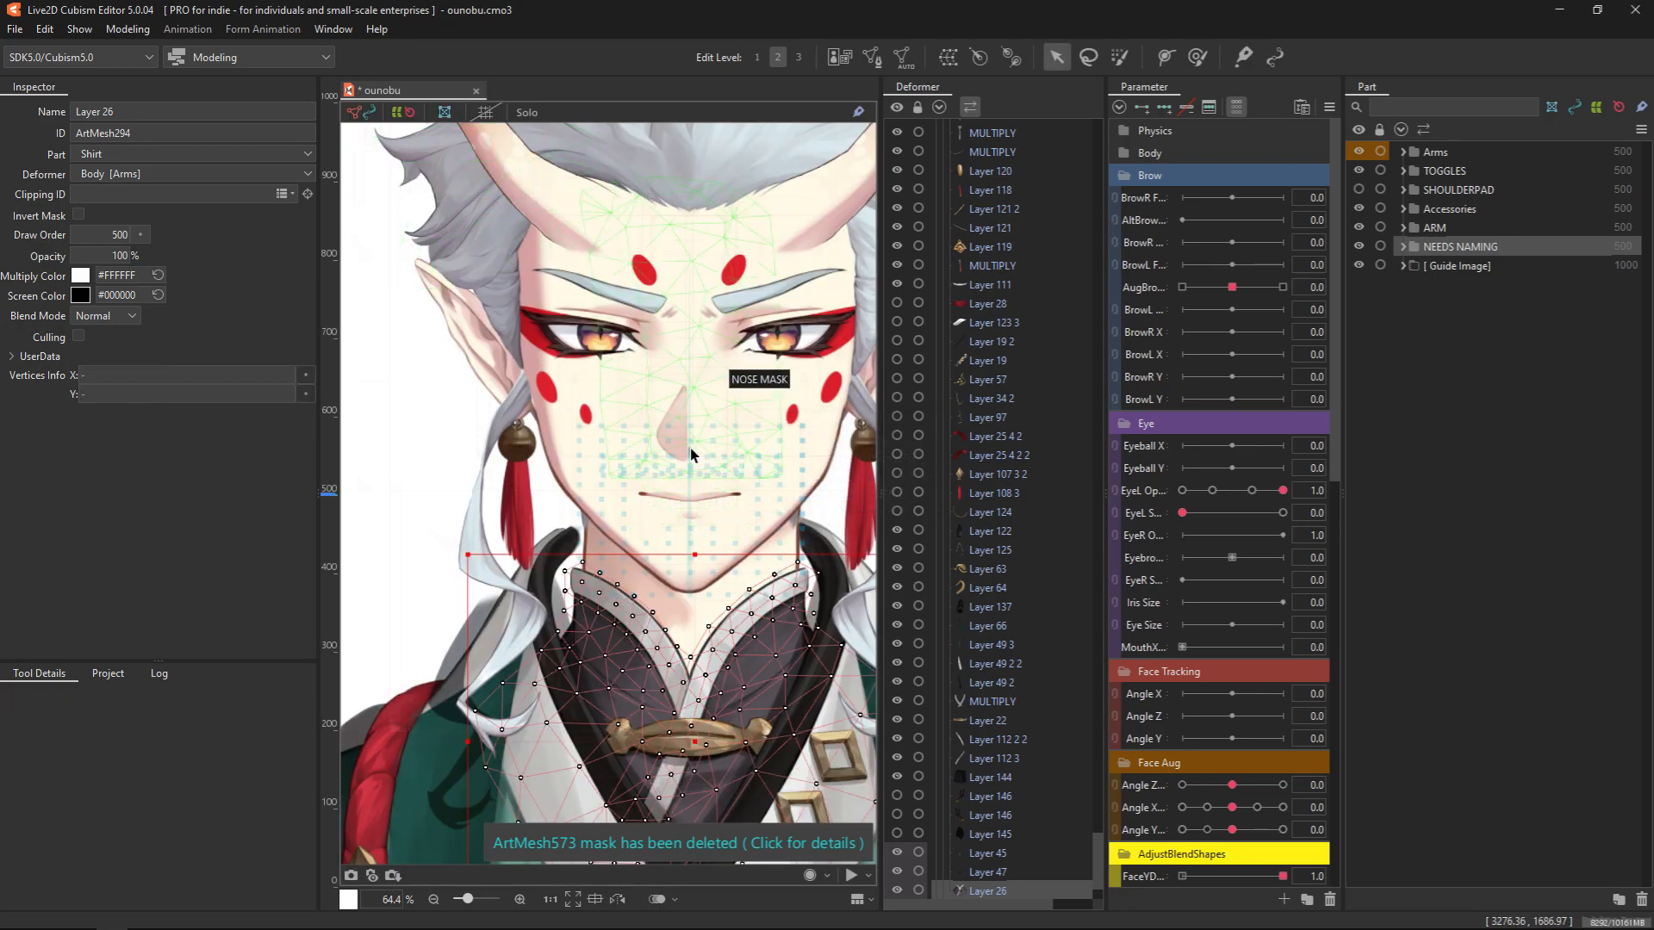
Select the mouth art mesh from the overlapping objects at the corner of the mouth and examine its dense vertex rows
scroll(668, 379, "down", 4)
scroll(598, 513, "up", 4)
left_click_drag(710, 446, 620, 666)
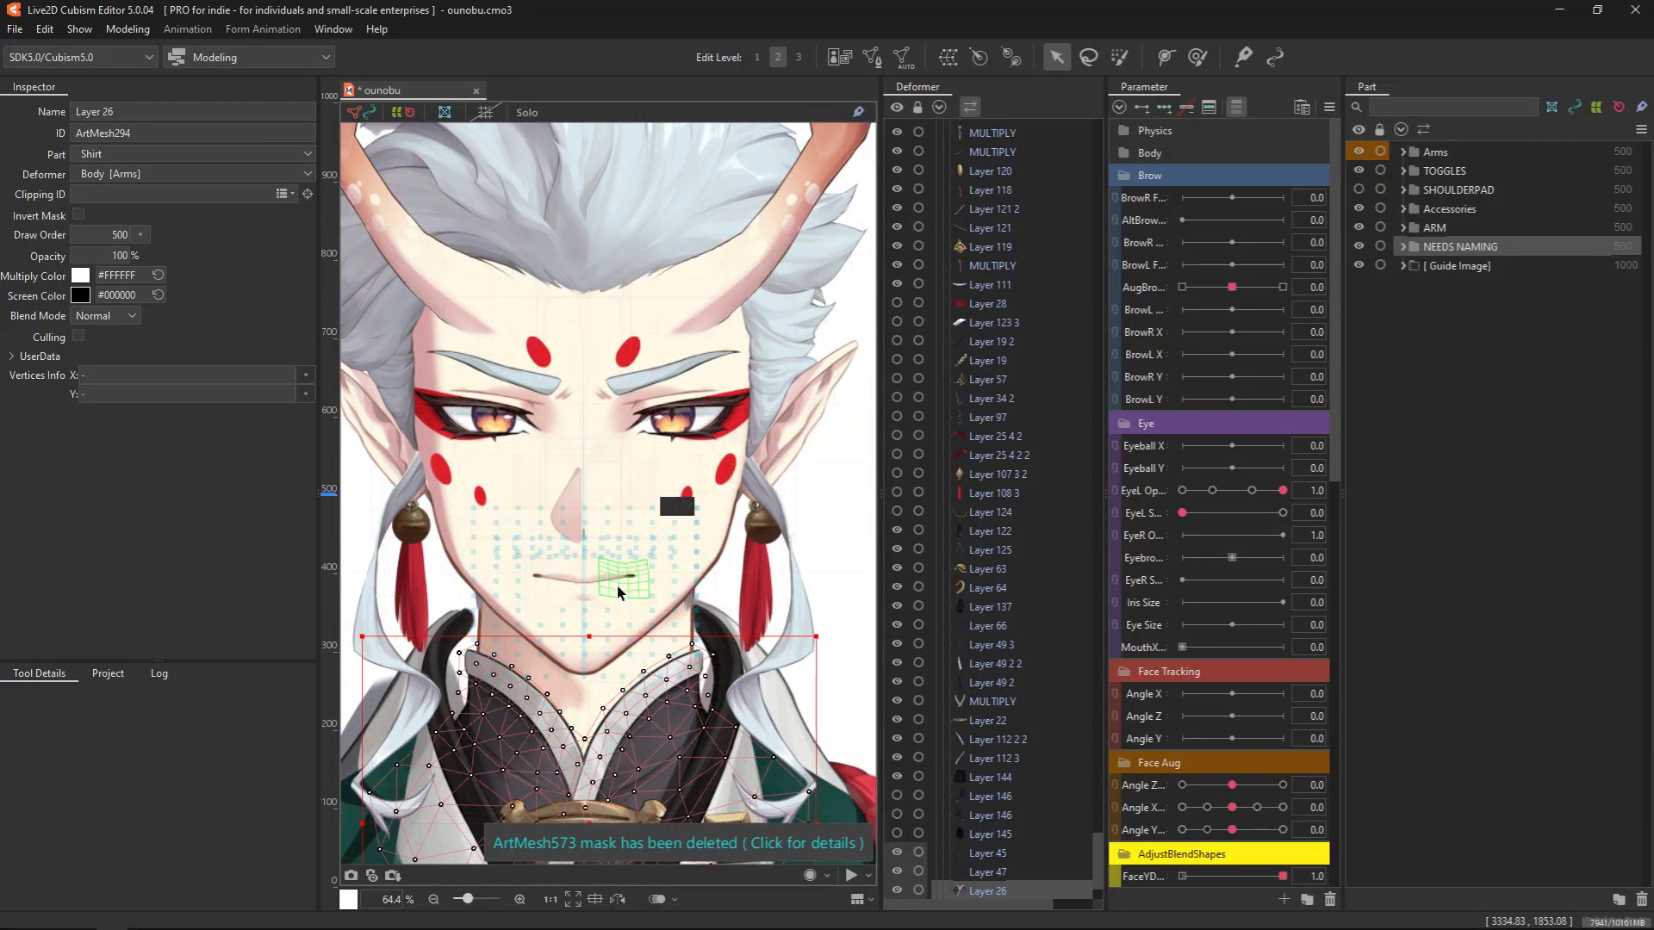
scroll(626, 574, "up", 6)
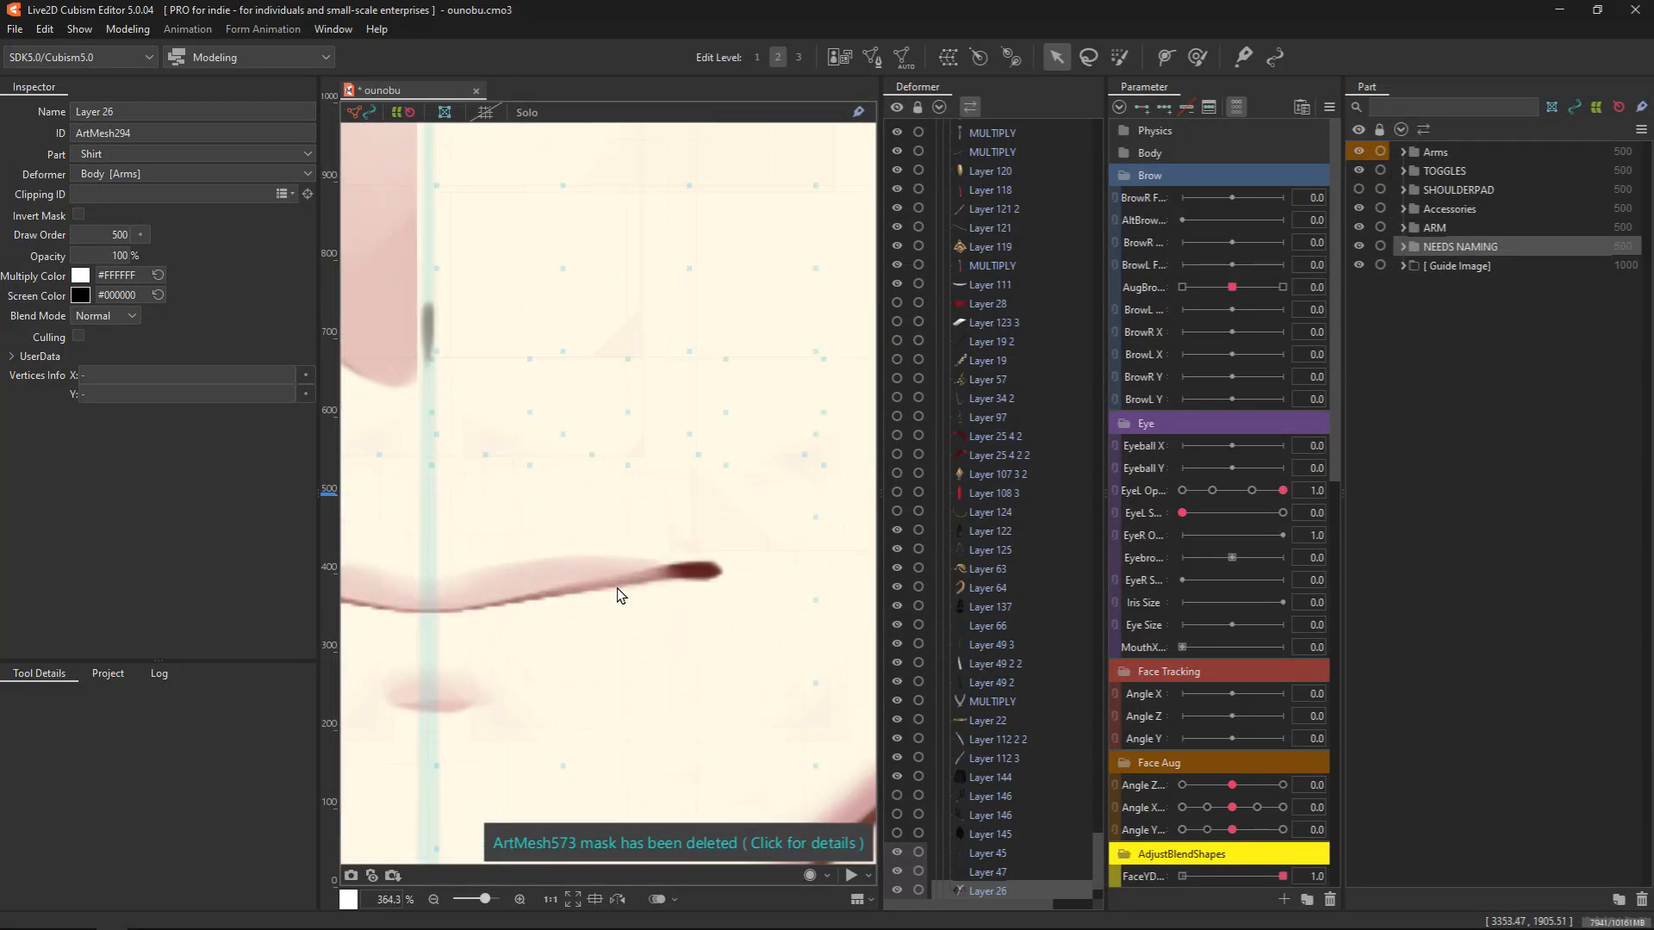
right_click(698, 571)
mouse_move(801, 605)
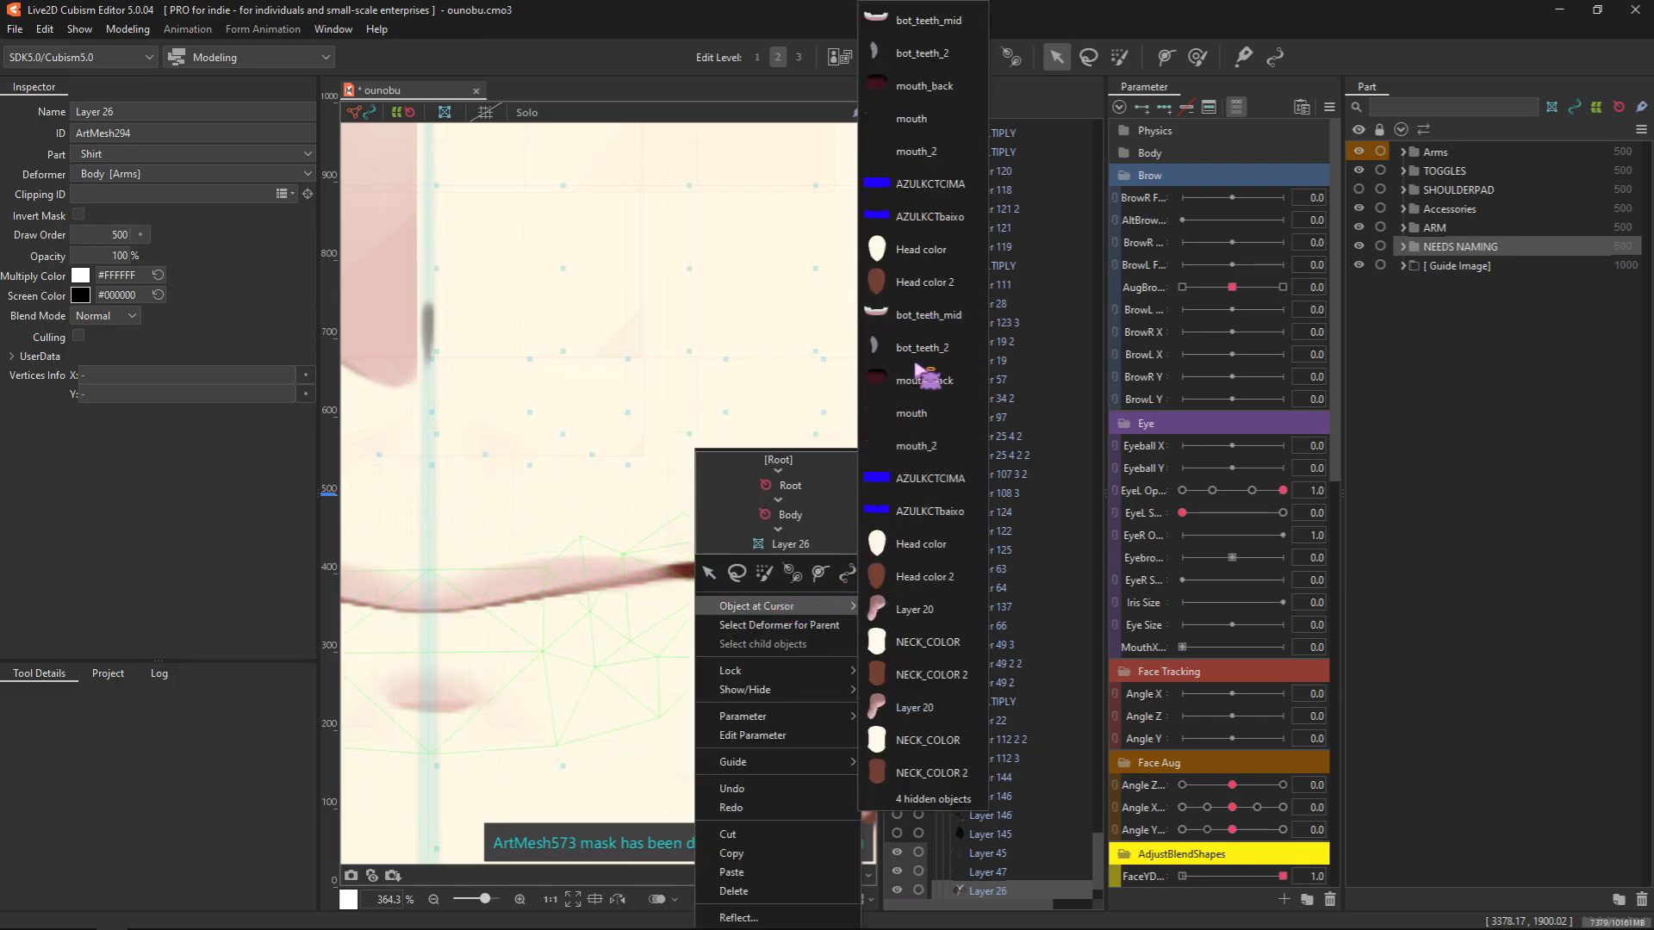
left_click(911, 415)
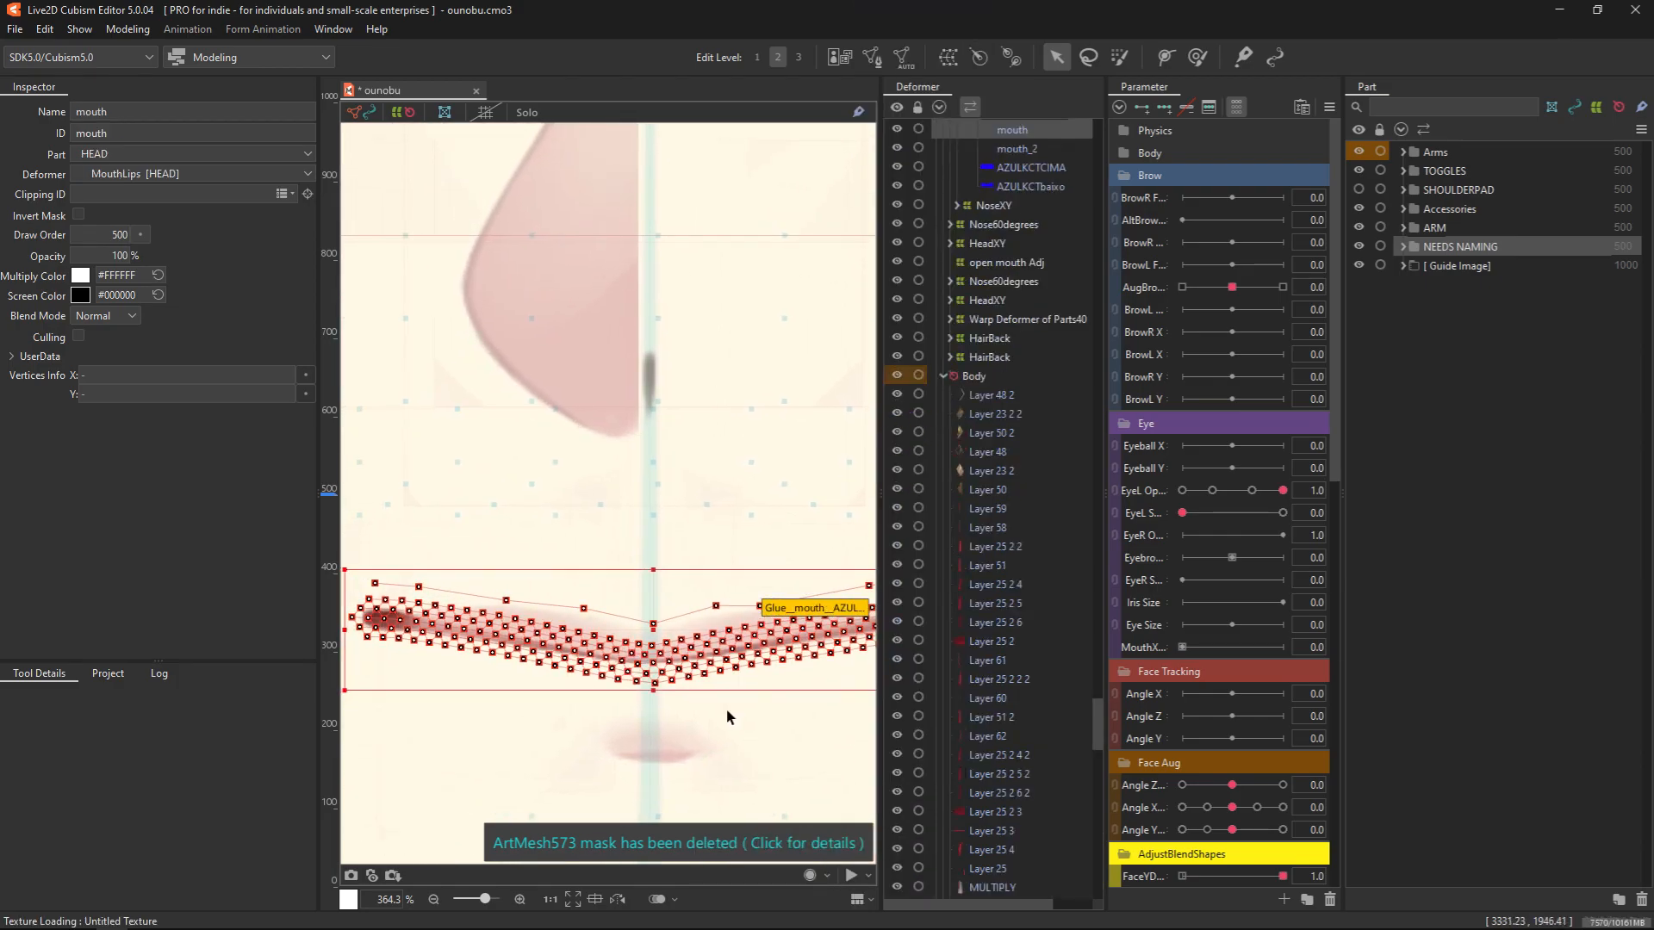
scroll(546, 667, "down", 2)
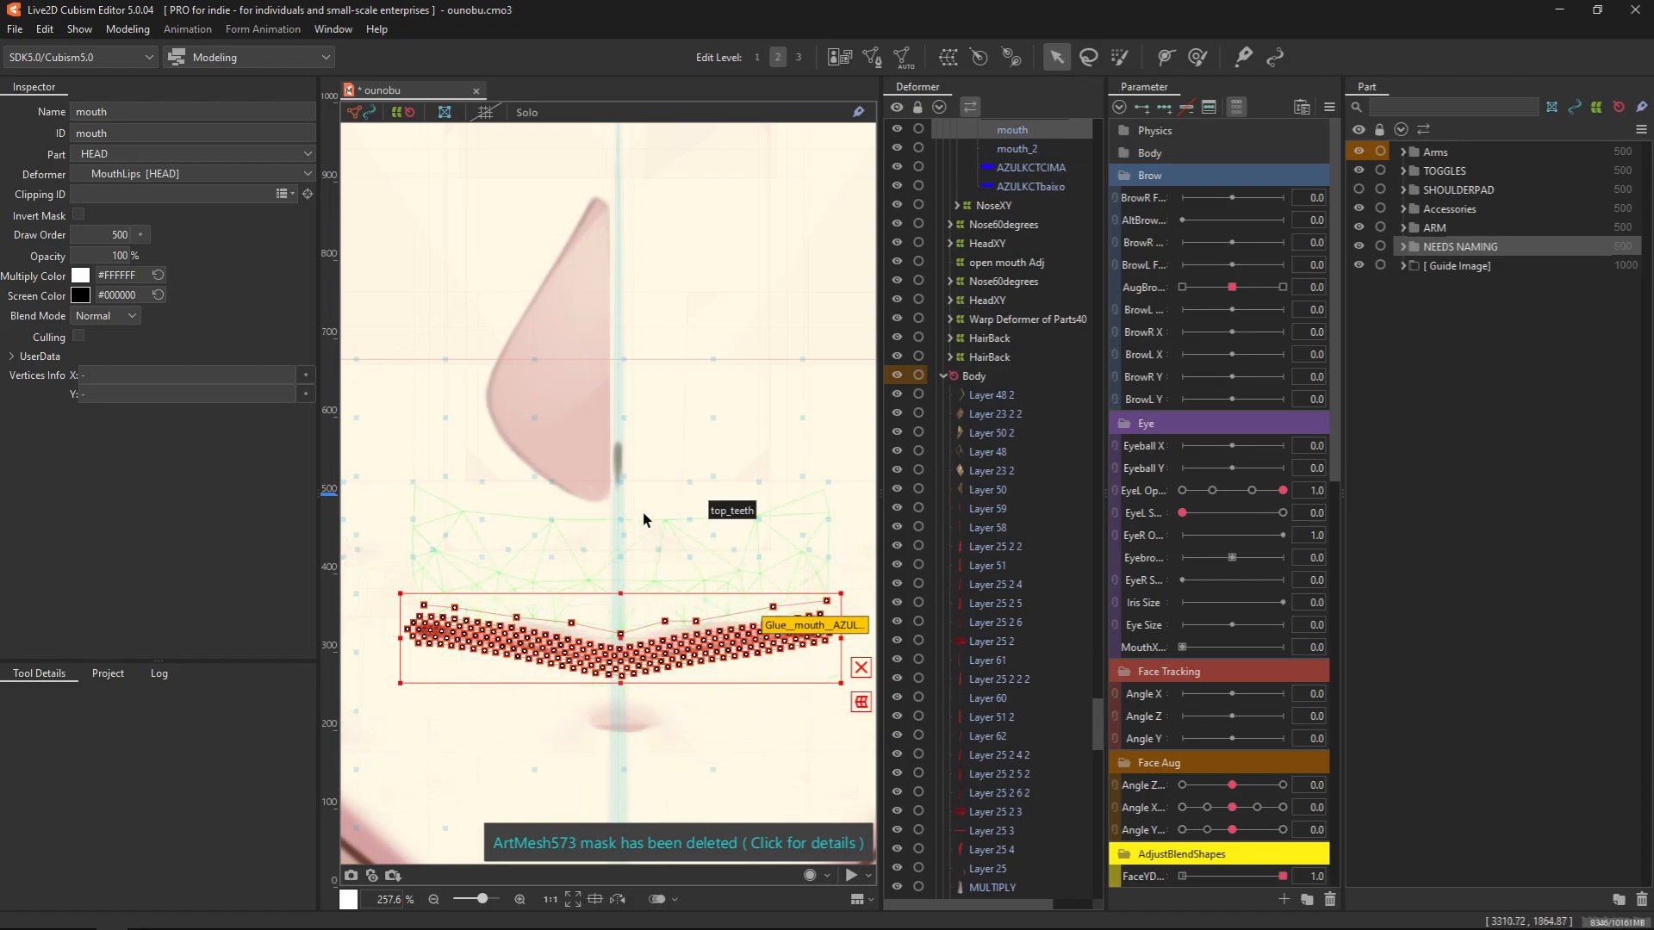
scroll(659, 539, "down", 3)
scroll(651, 525, "up", 2)
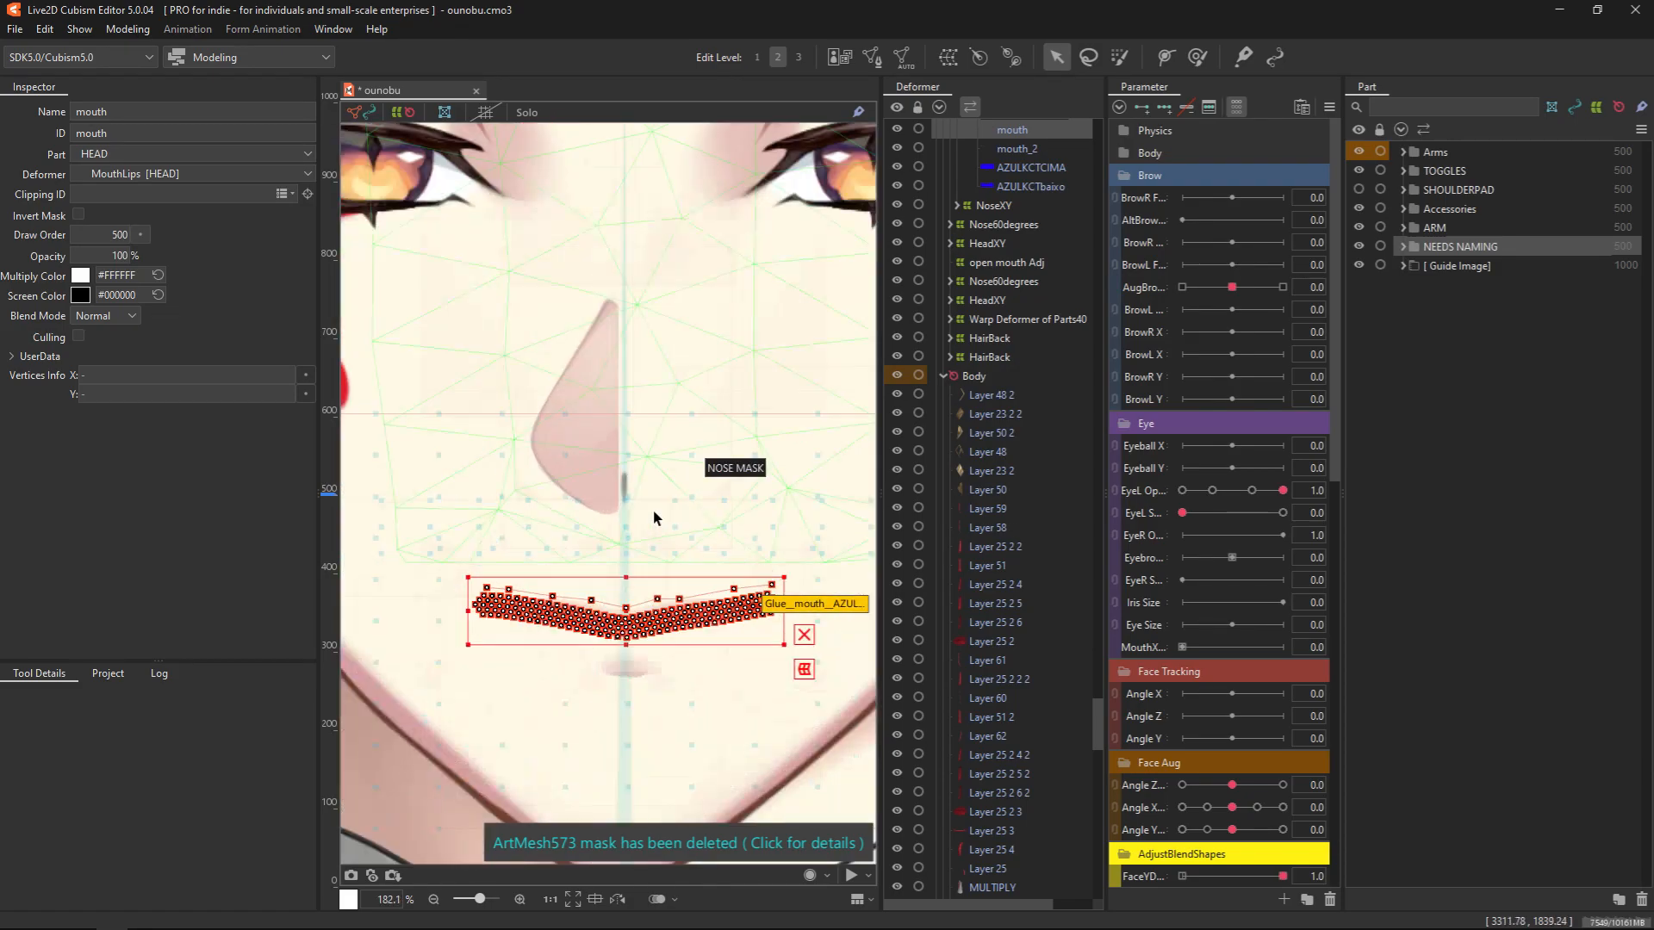
Examine the mesh of the small nose line and the mesh of the hair strand hanging beside the earring
left_click(623, 478)
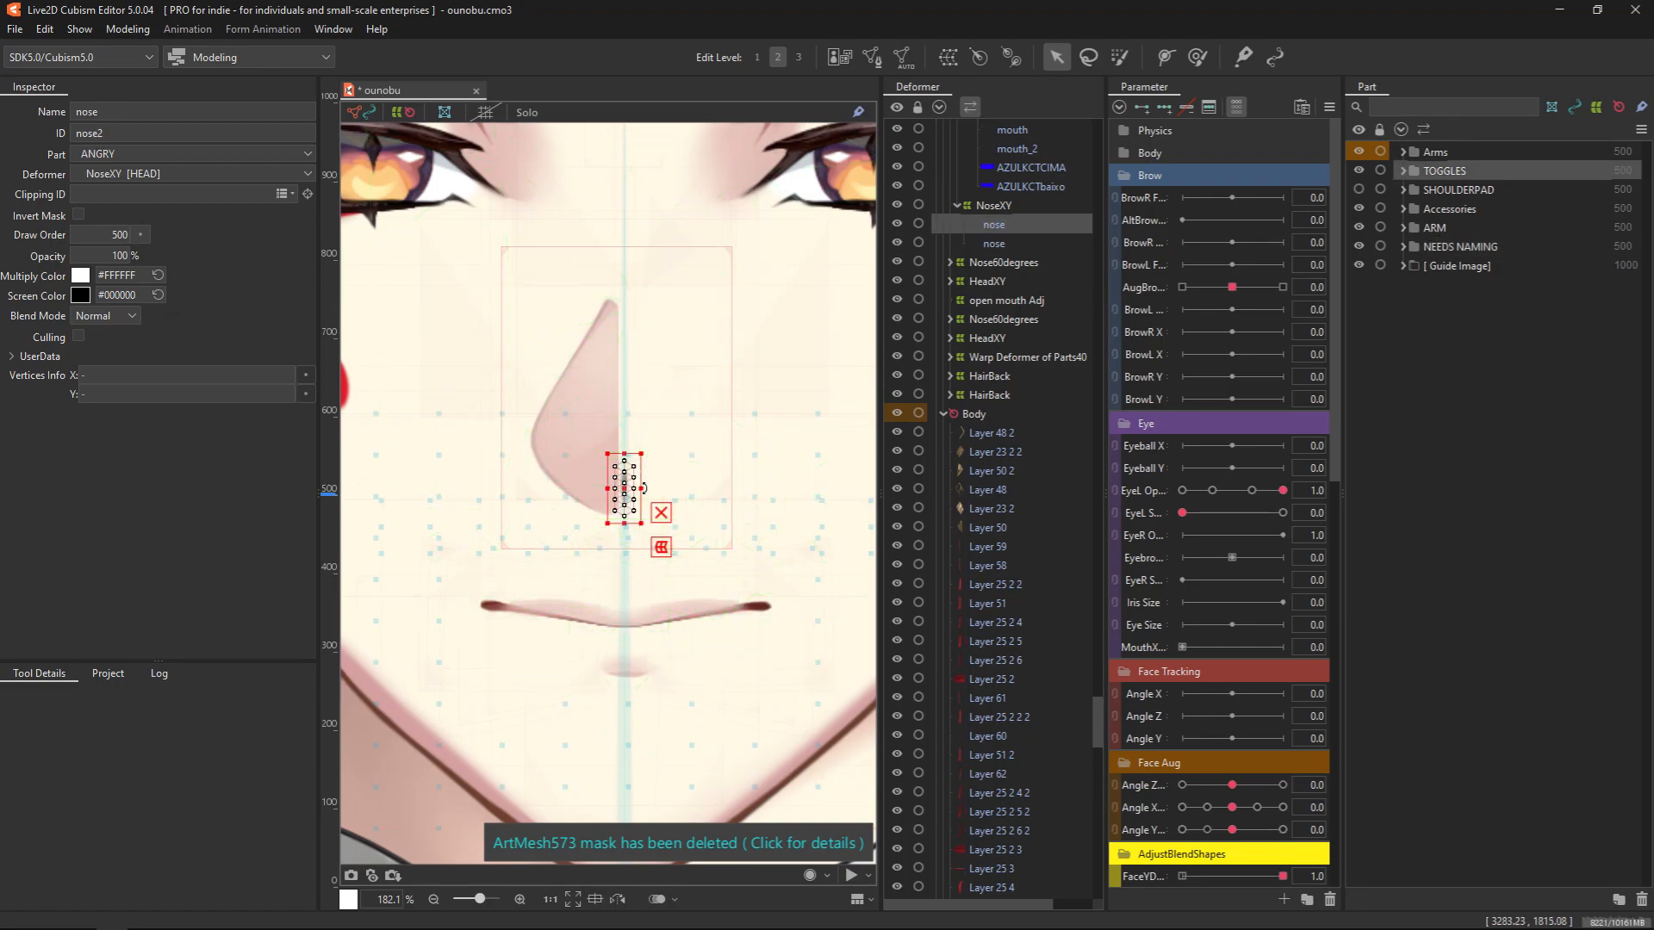
scroll(640, 482, "up", 1)
scroll(681, 689, "down", 4)
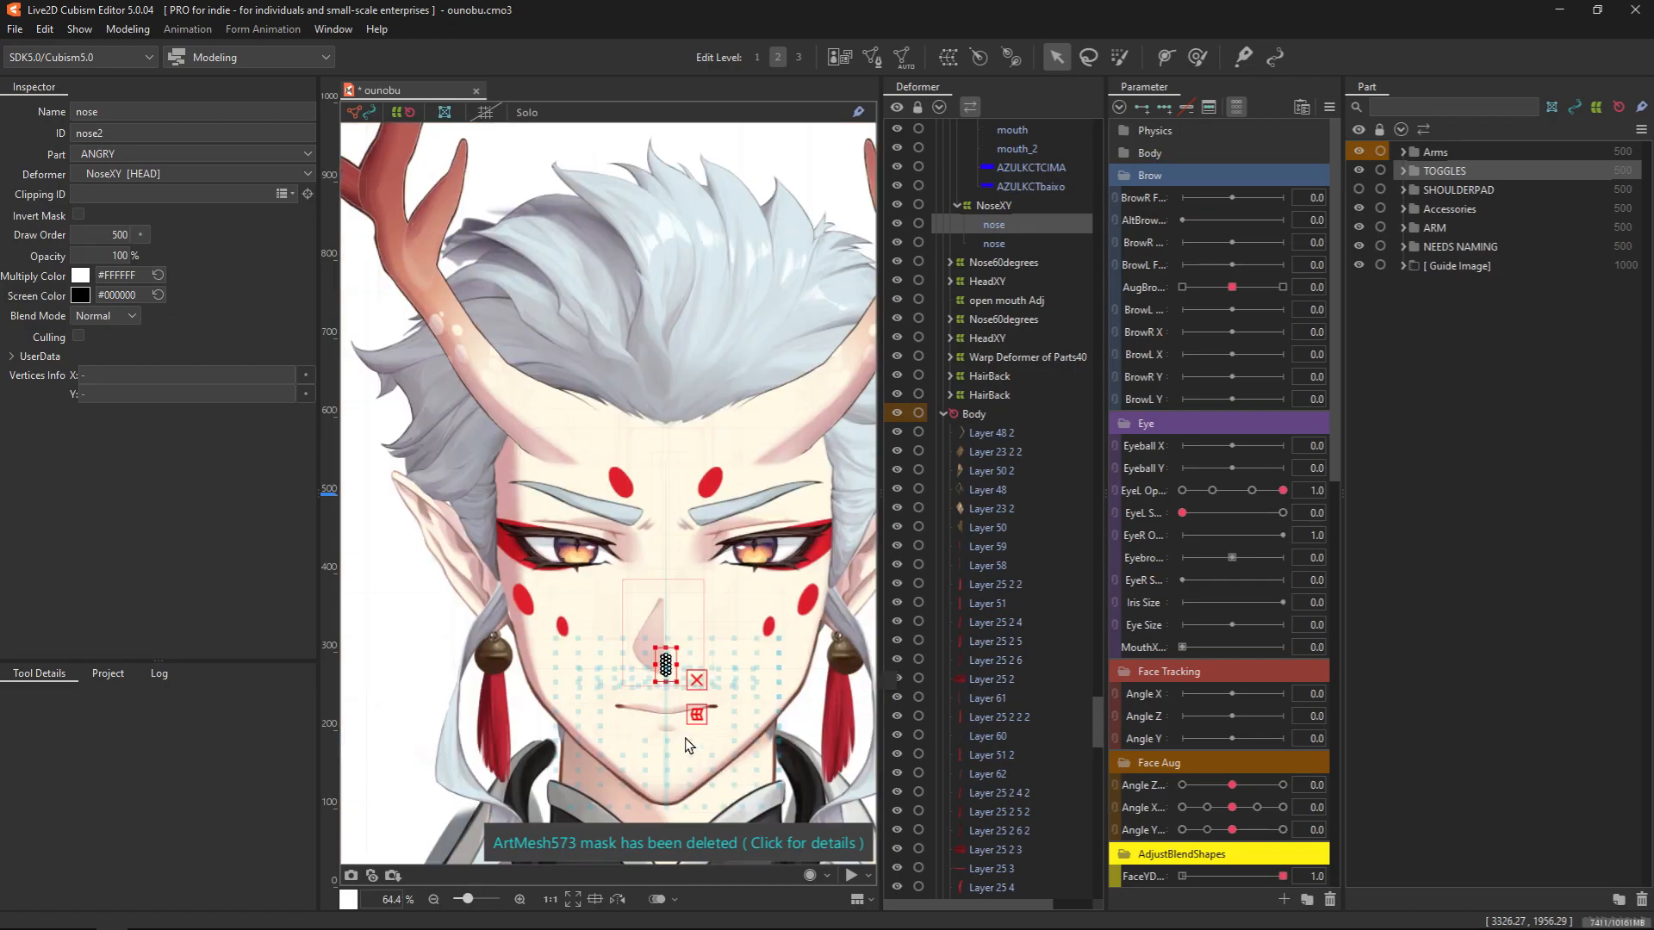
left_click_drag(638, 637, 597, 598)
left_click(416, 731)
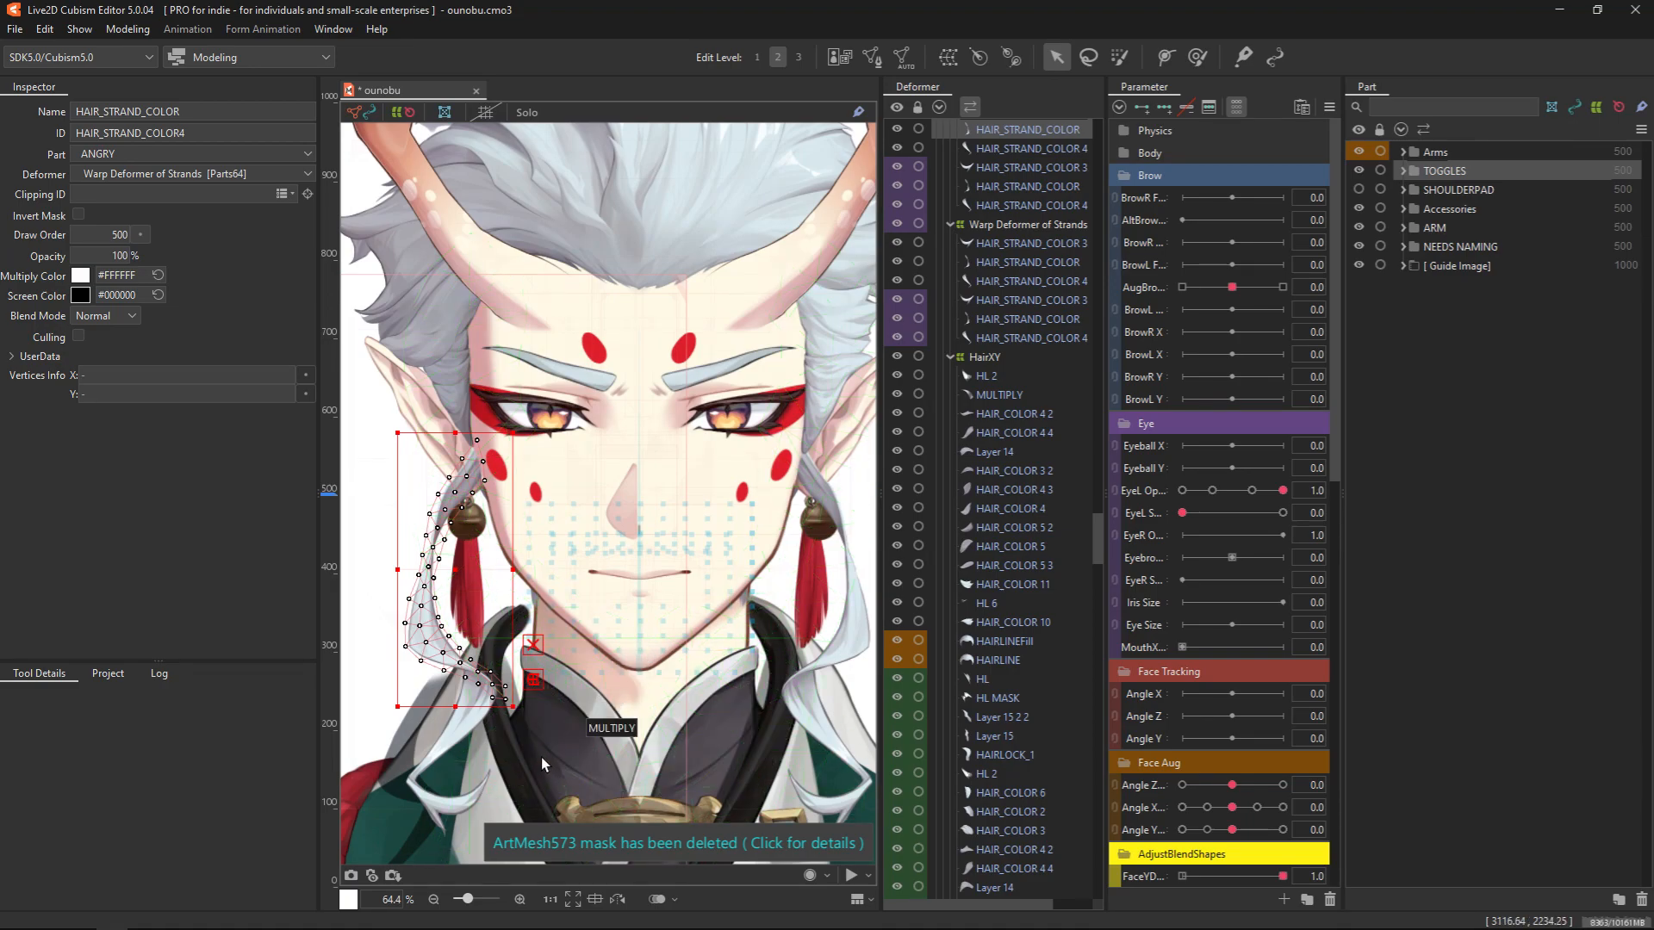
Select the Layer 49 green chest garment, examine its mesh isolated in Solo display, and turn Solo off
scroll(614, 782, "down", 2)
left_click_drag(613, 782, 613, 520)
scroll(679, 761, "down", 1)
left_click_drag(675, 732, 665, 569)
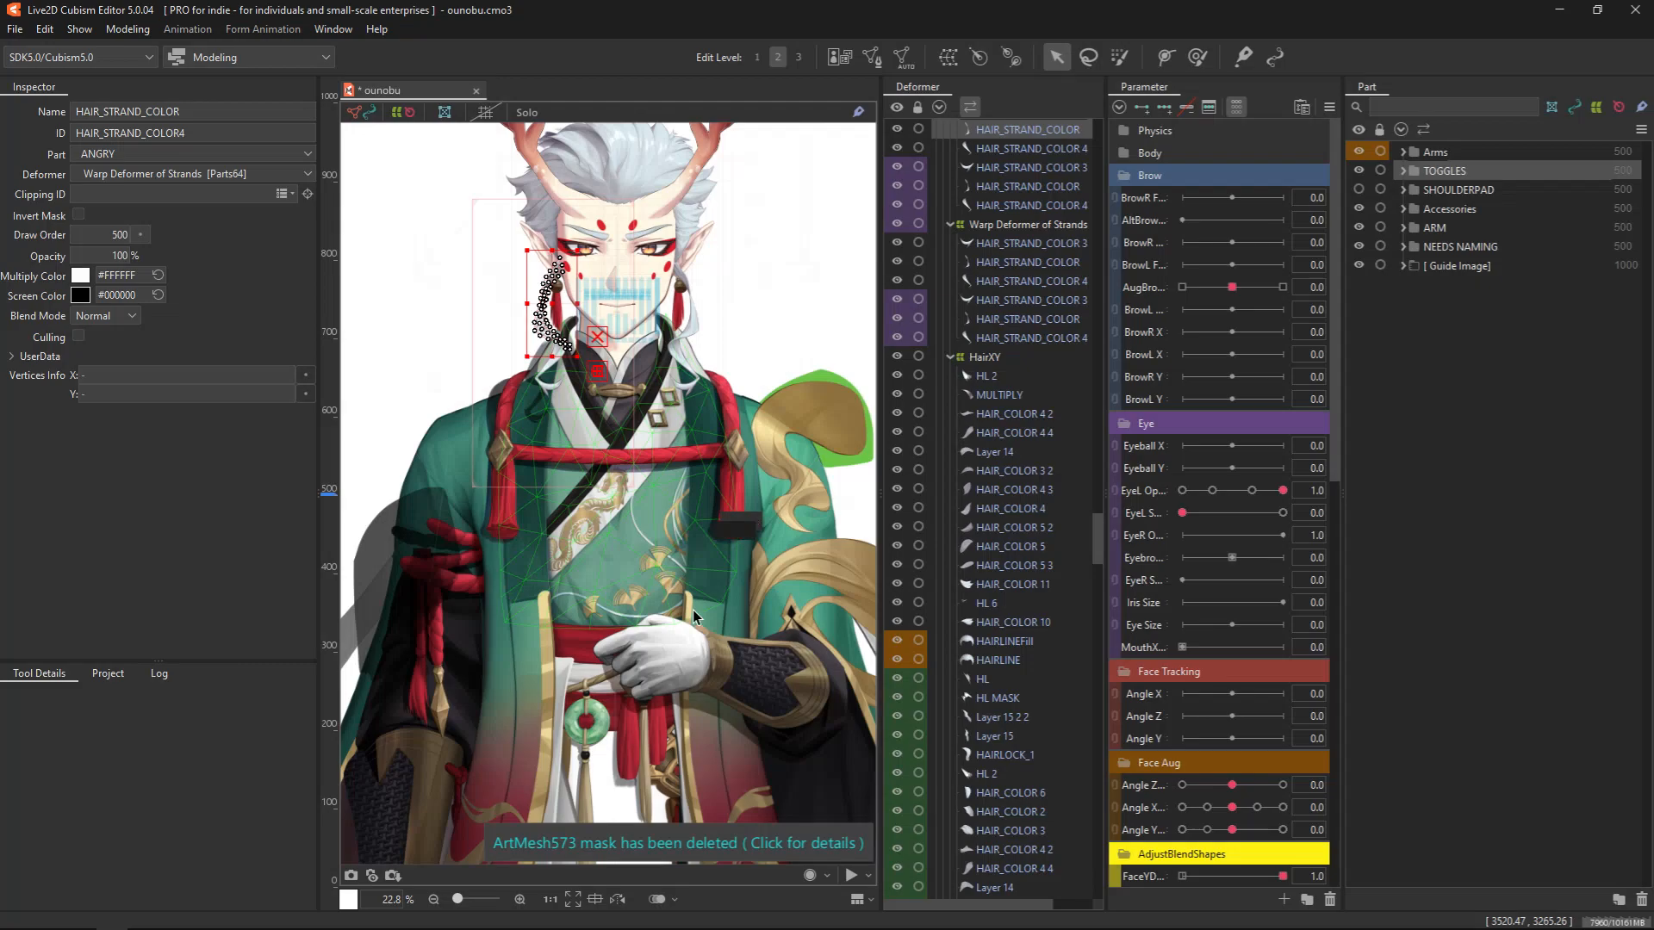
left_click(674, 596)
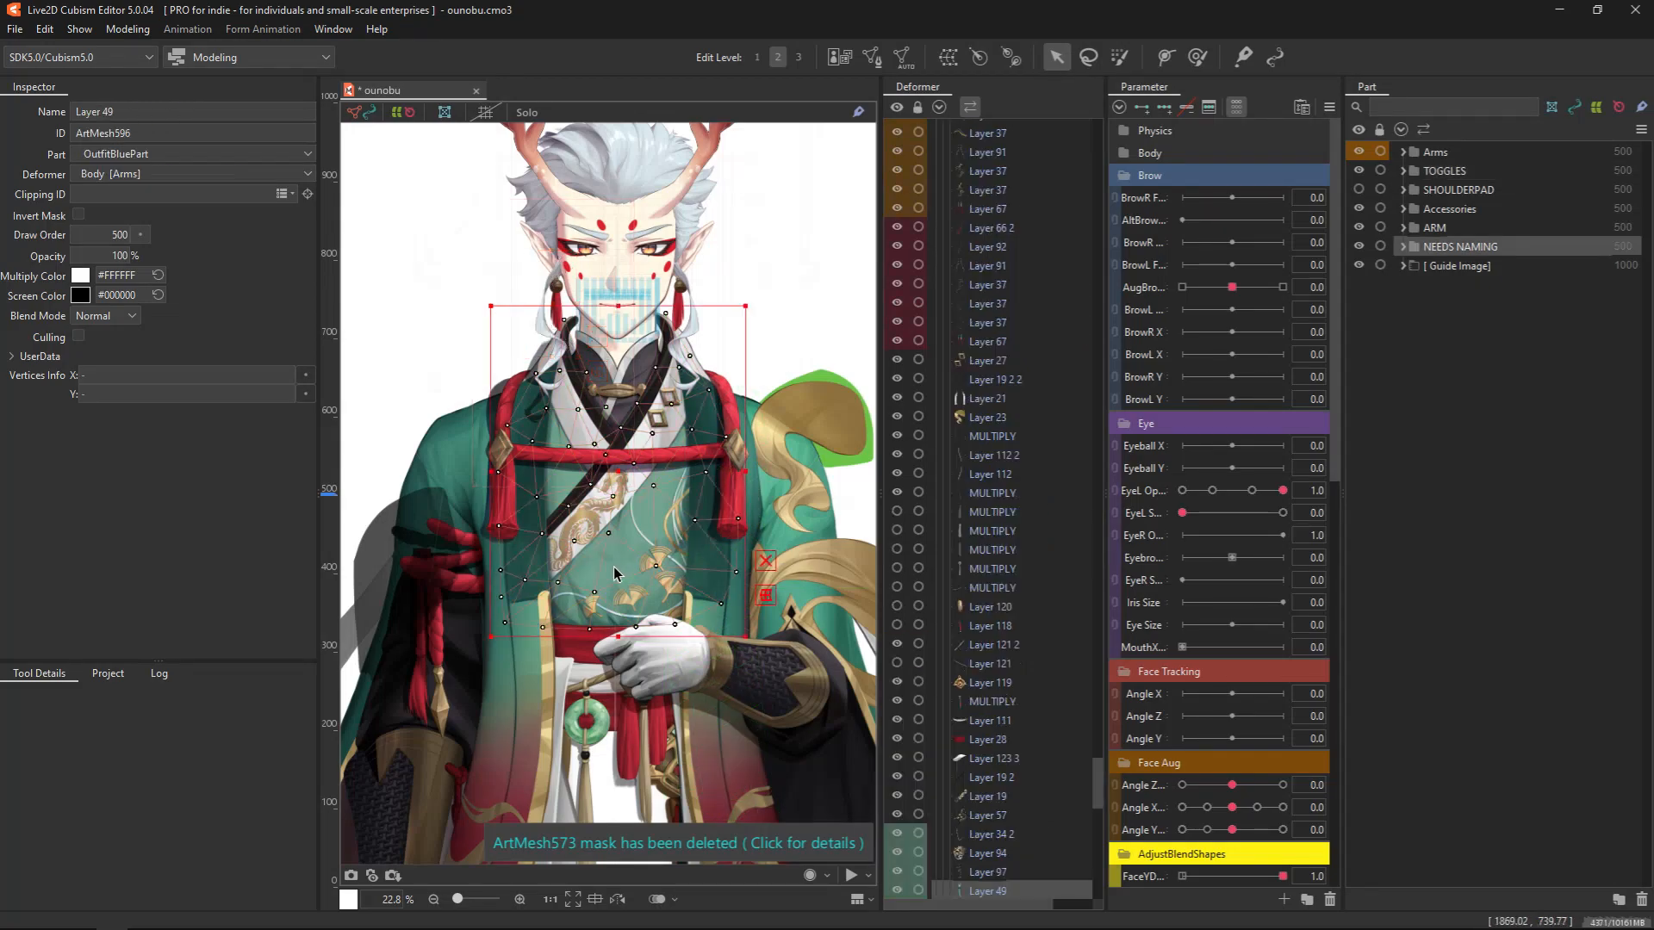
left_click(522, 112)
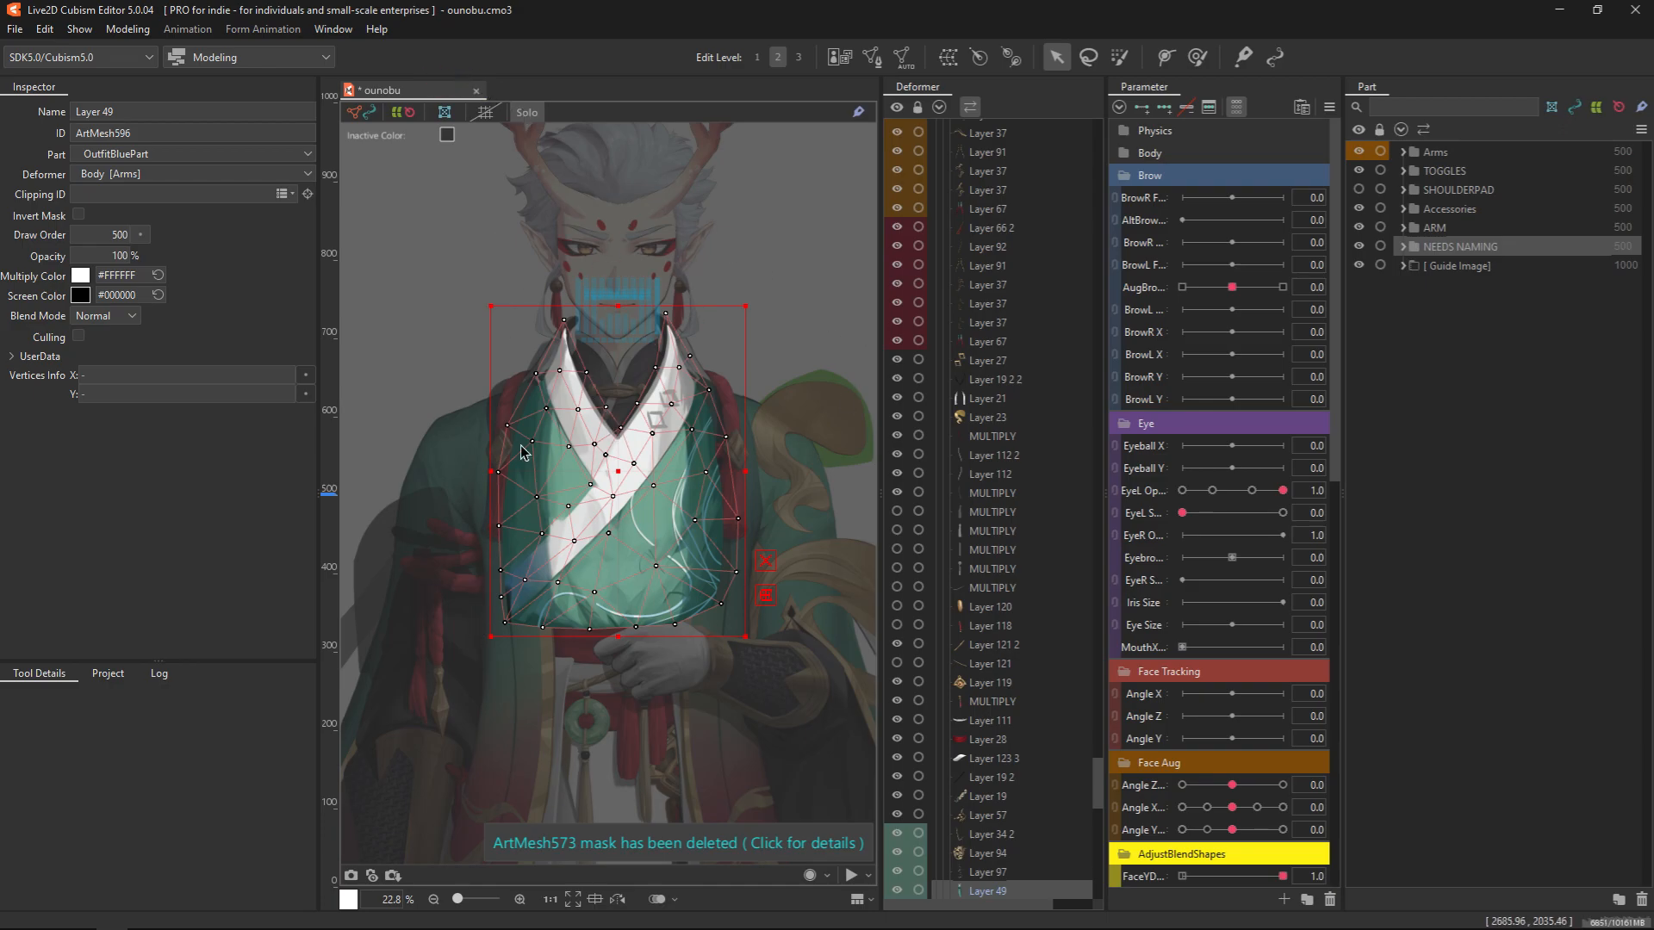
left_click(527, 113)
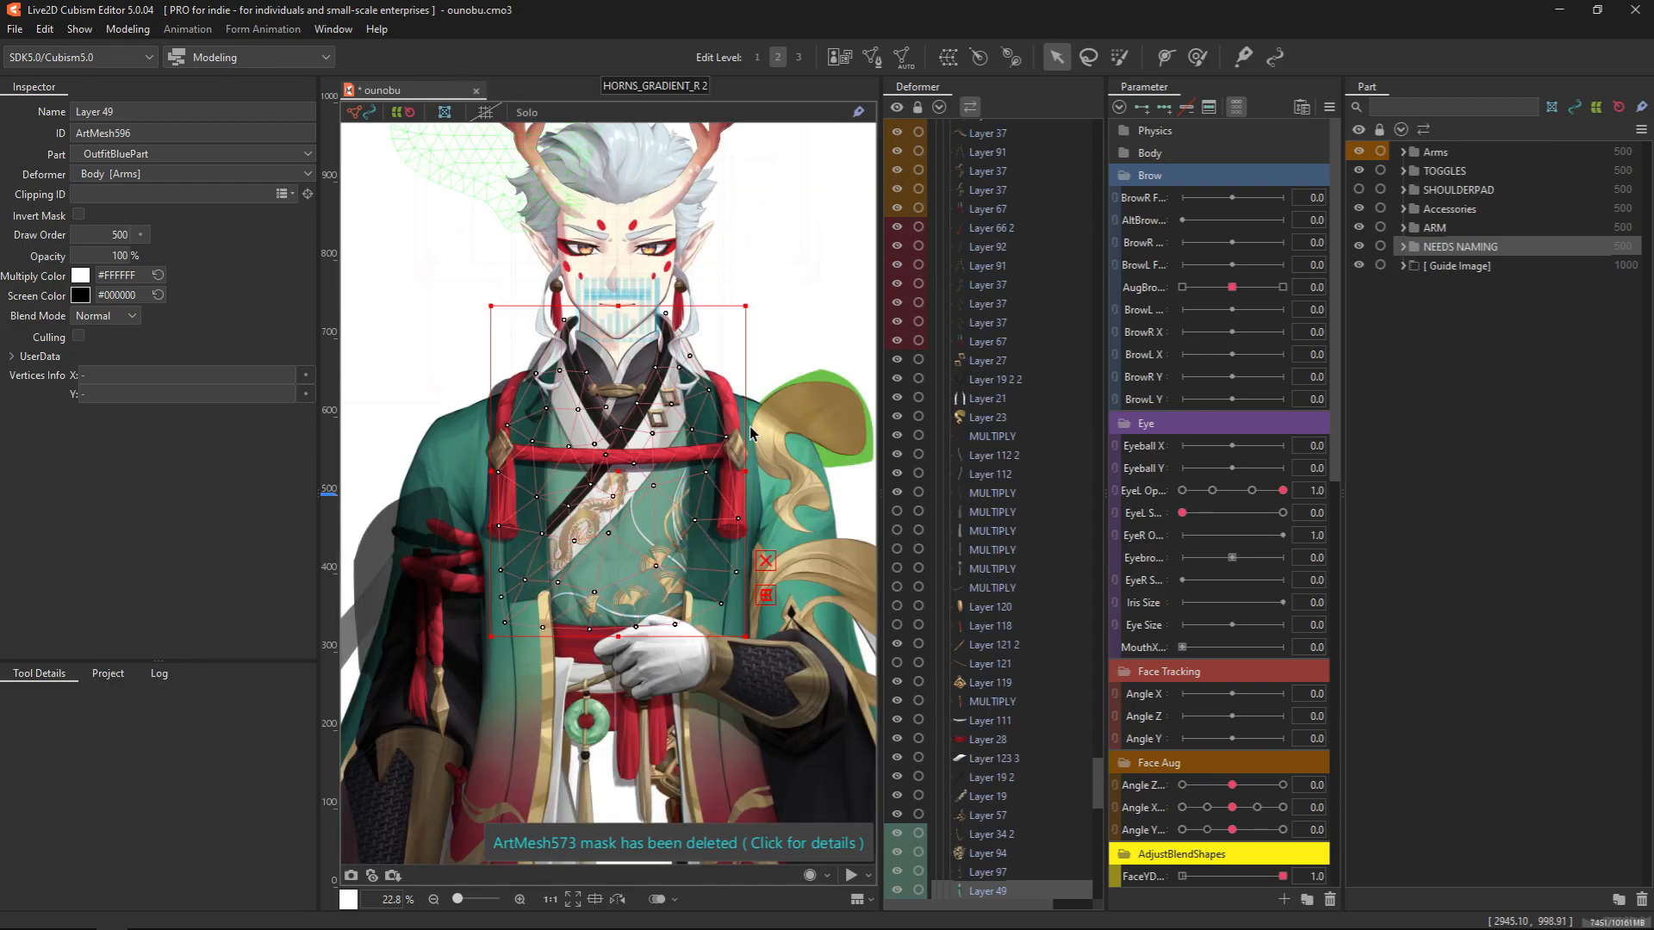
Look over the full-body model, then select the EYEBROWS_COLOR 2 art mesh above the eye and examine its mesh and deform path
scroll(534, 516, "down", 3)
left_click_drag(638, 390, 660, 191)
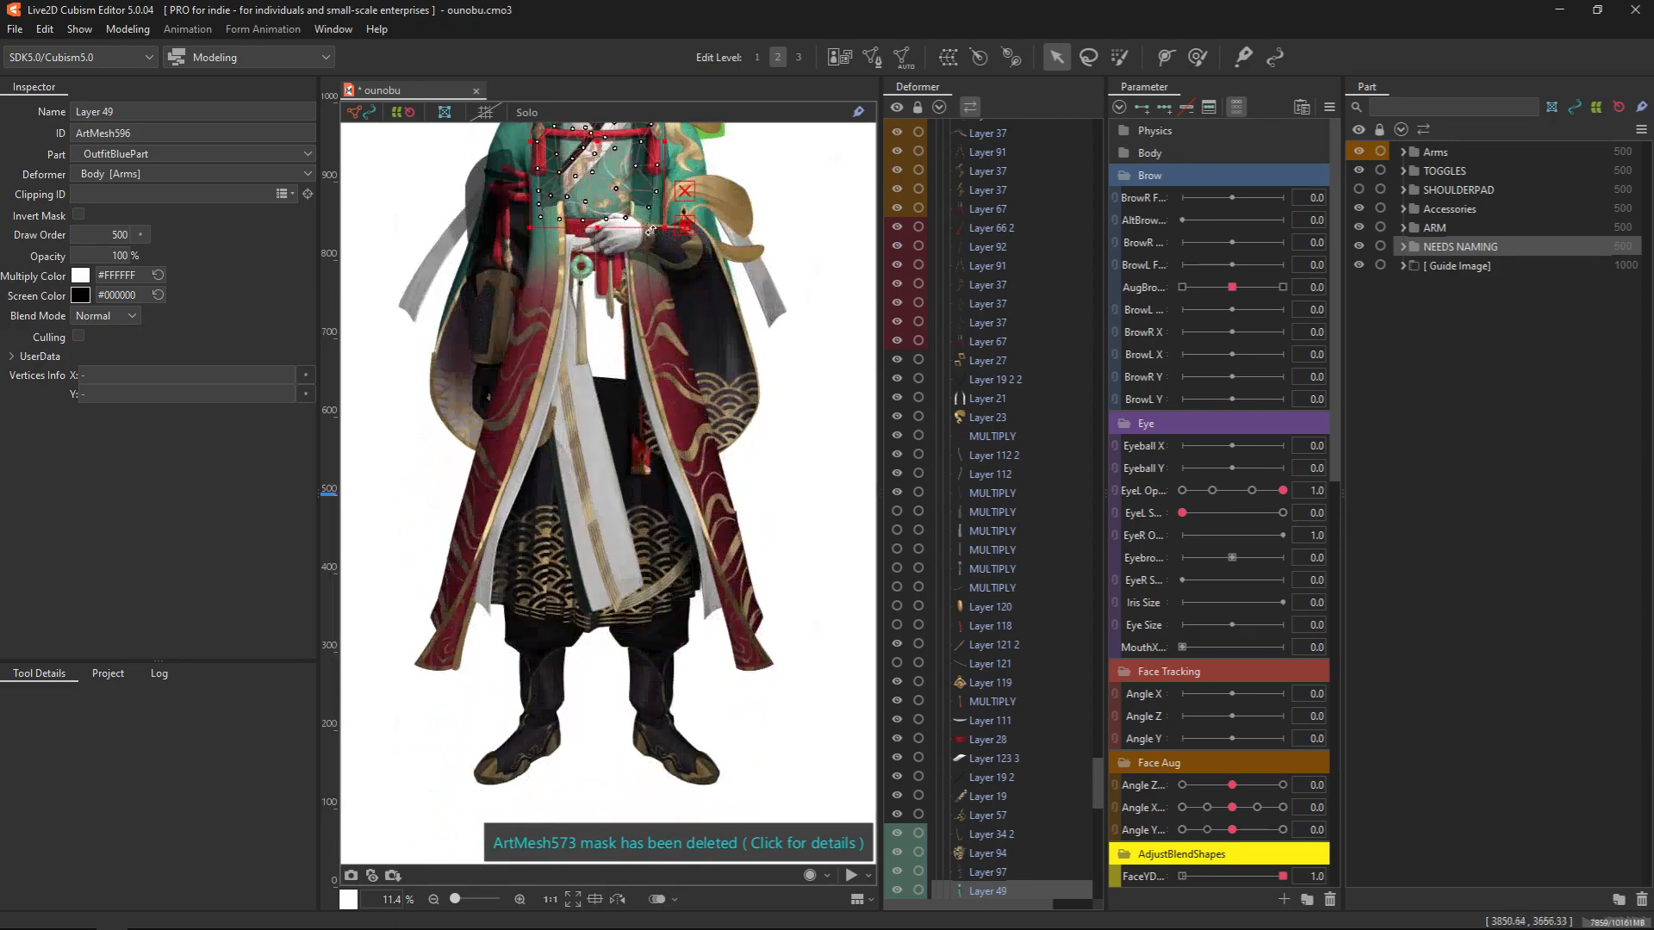
left_click_drag(616, 383, 562, 730)
scroll(571, 429, "up", 3)
left_click_drag(619, 361, 726, 639)
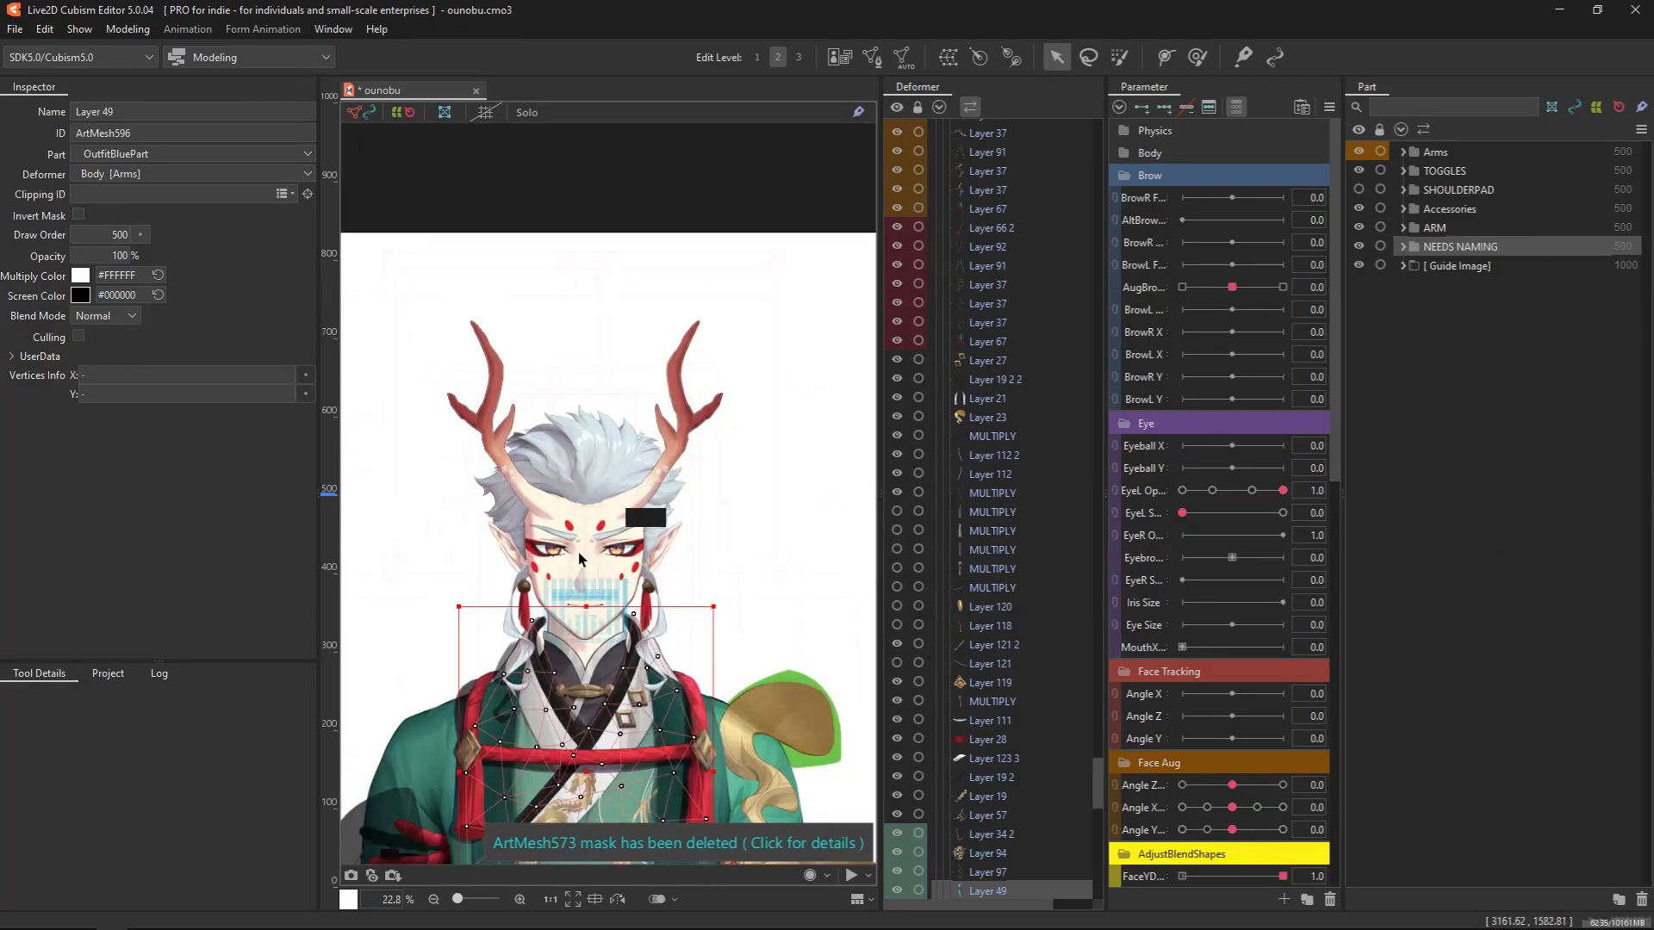
scroll(604, 544, "up", 3)
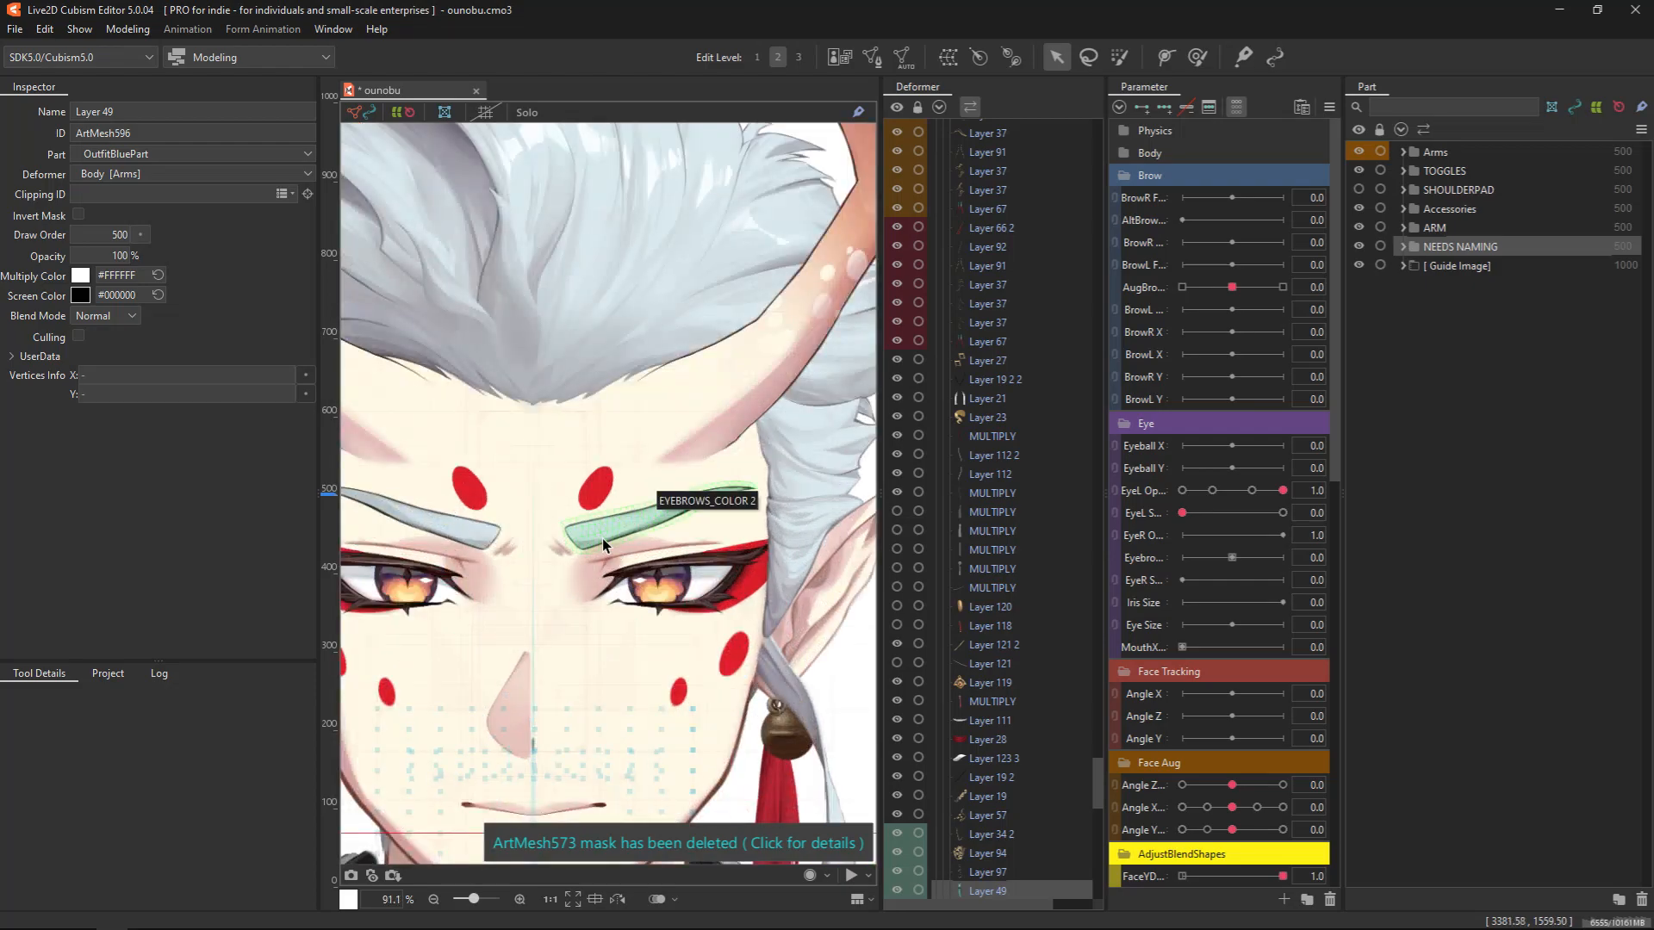
left_click(602, 539)
scroll(602, 539, "up", 2)
left_click_drag(628, 589, 553, 656)
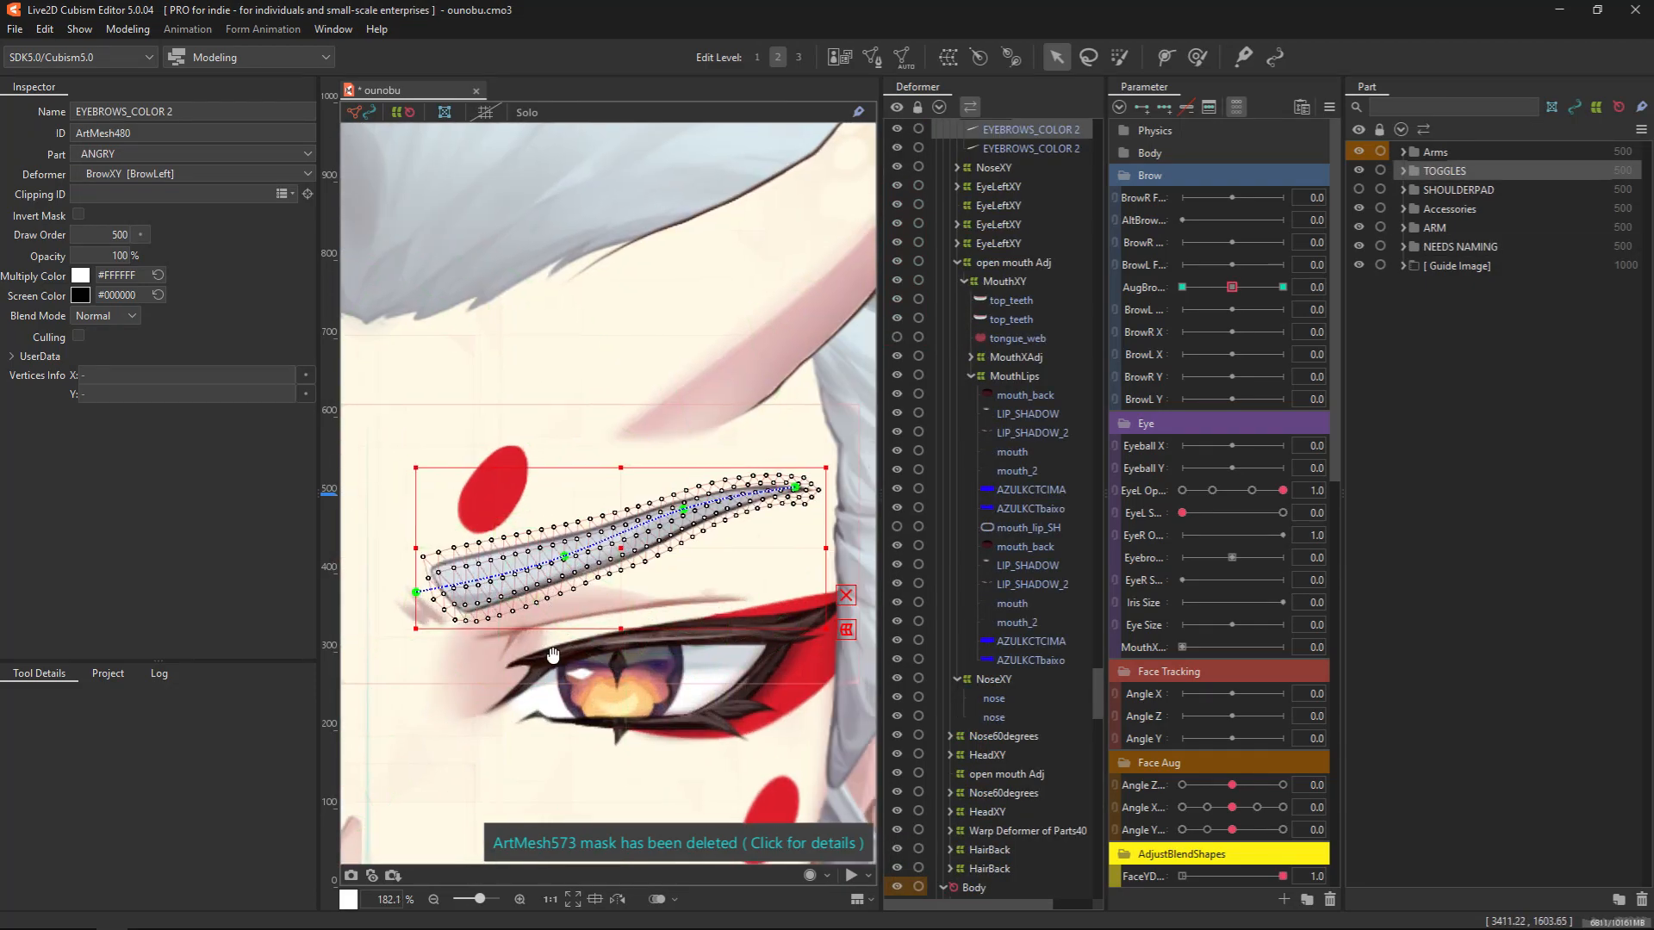
Try moving an inner deform path control point on the eyebrow and undo the change
mouse_move(565, 558)
left_mouse_down()
mouse_move(579, 612)
mouse_move(554, 521)
mouse_move(561, 558)
left_mouse_up()
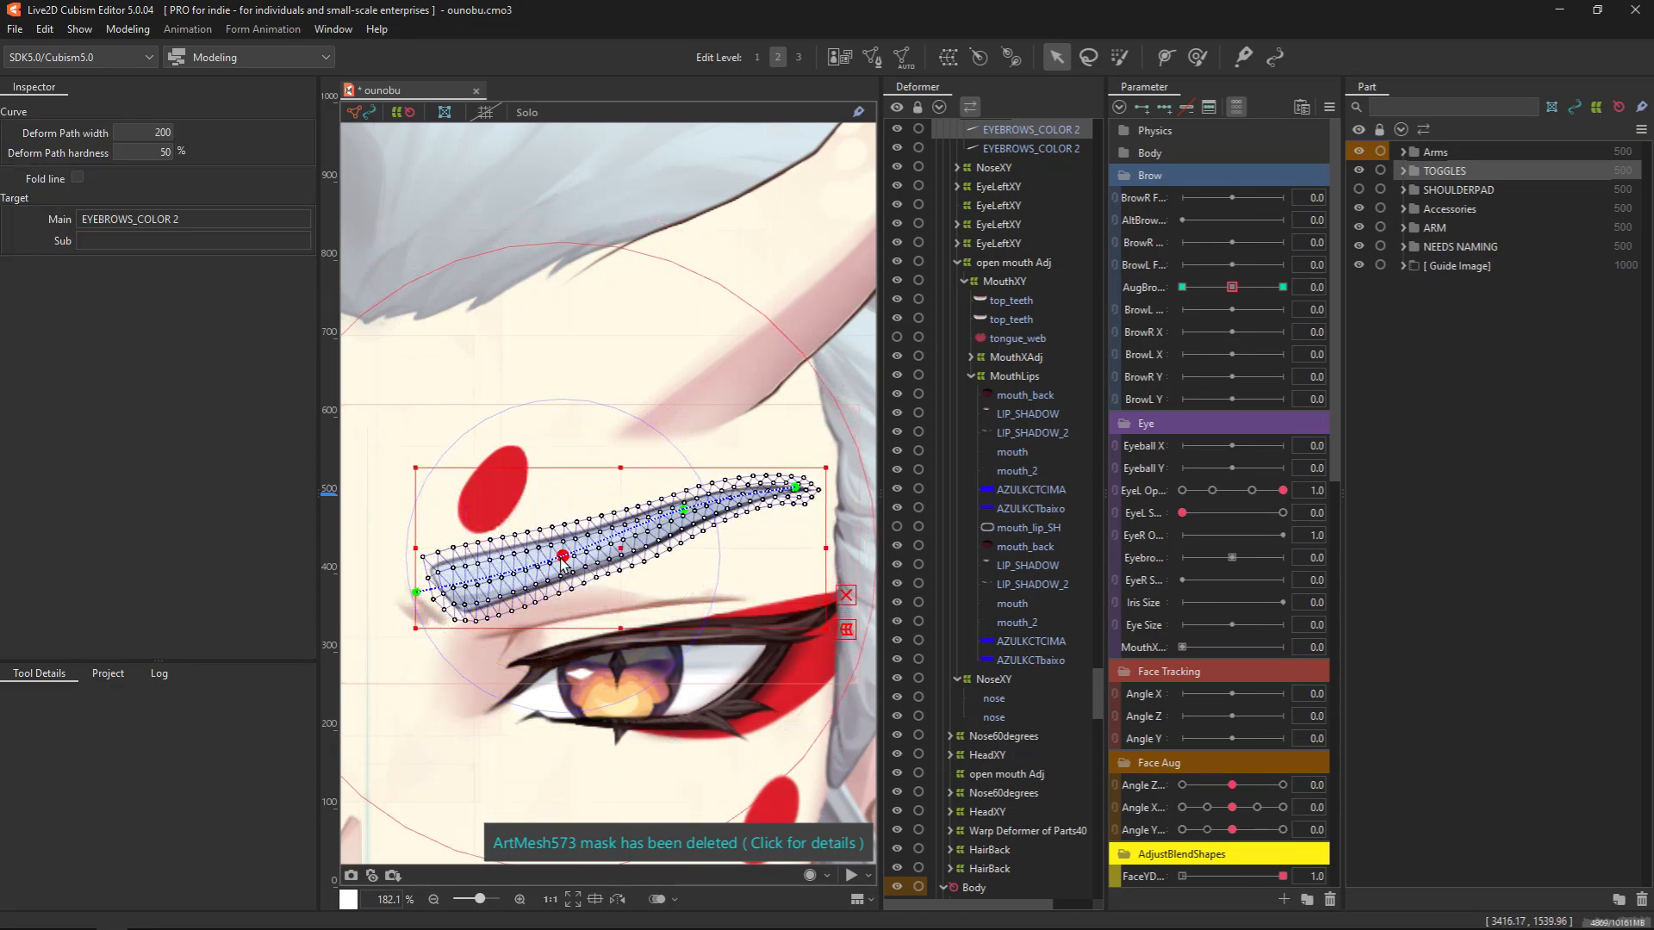
key("ctrl+z")
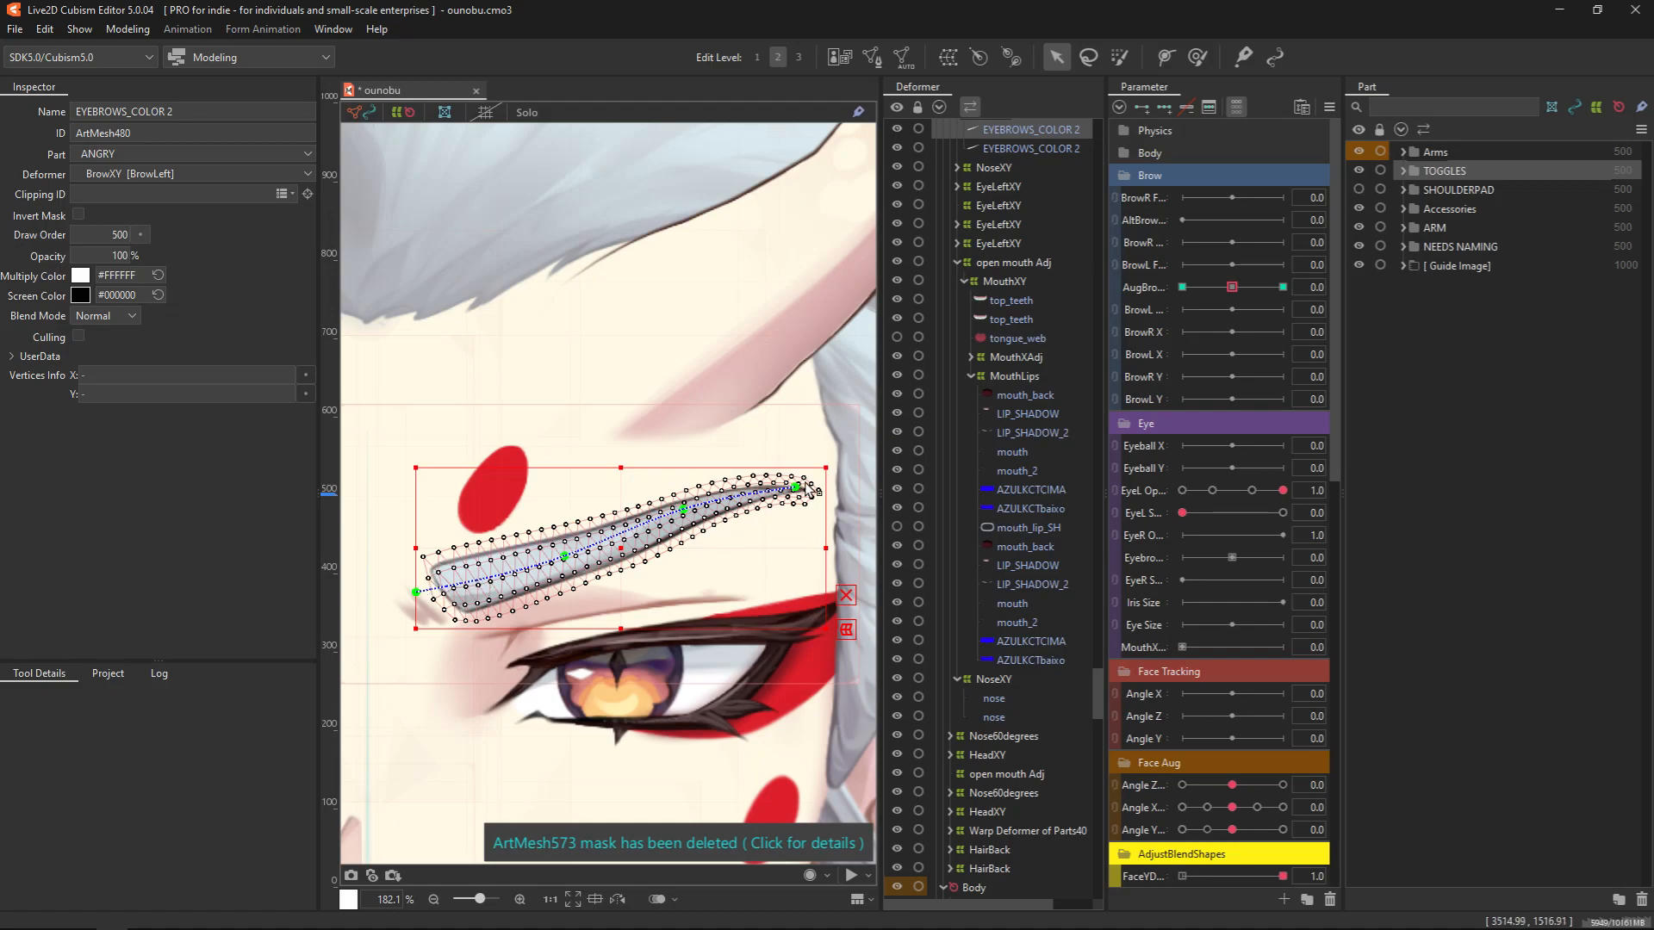
Select the Layer 7 2 iris art mesh below the eyebrow and examine its circular mesh
scroll(663, 646, "down", 5)
scroll(645, 715, "up", 5)
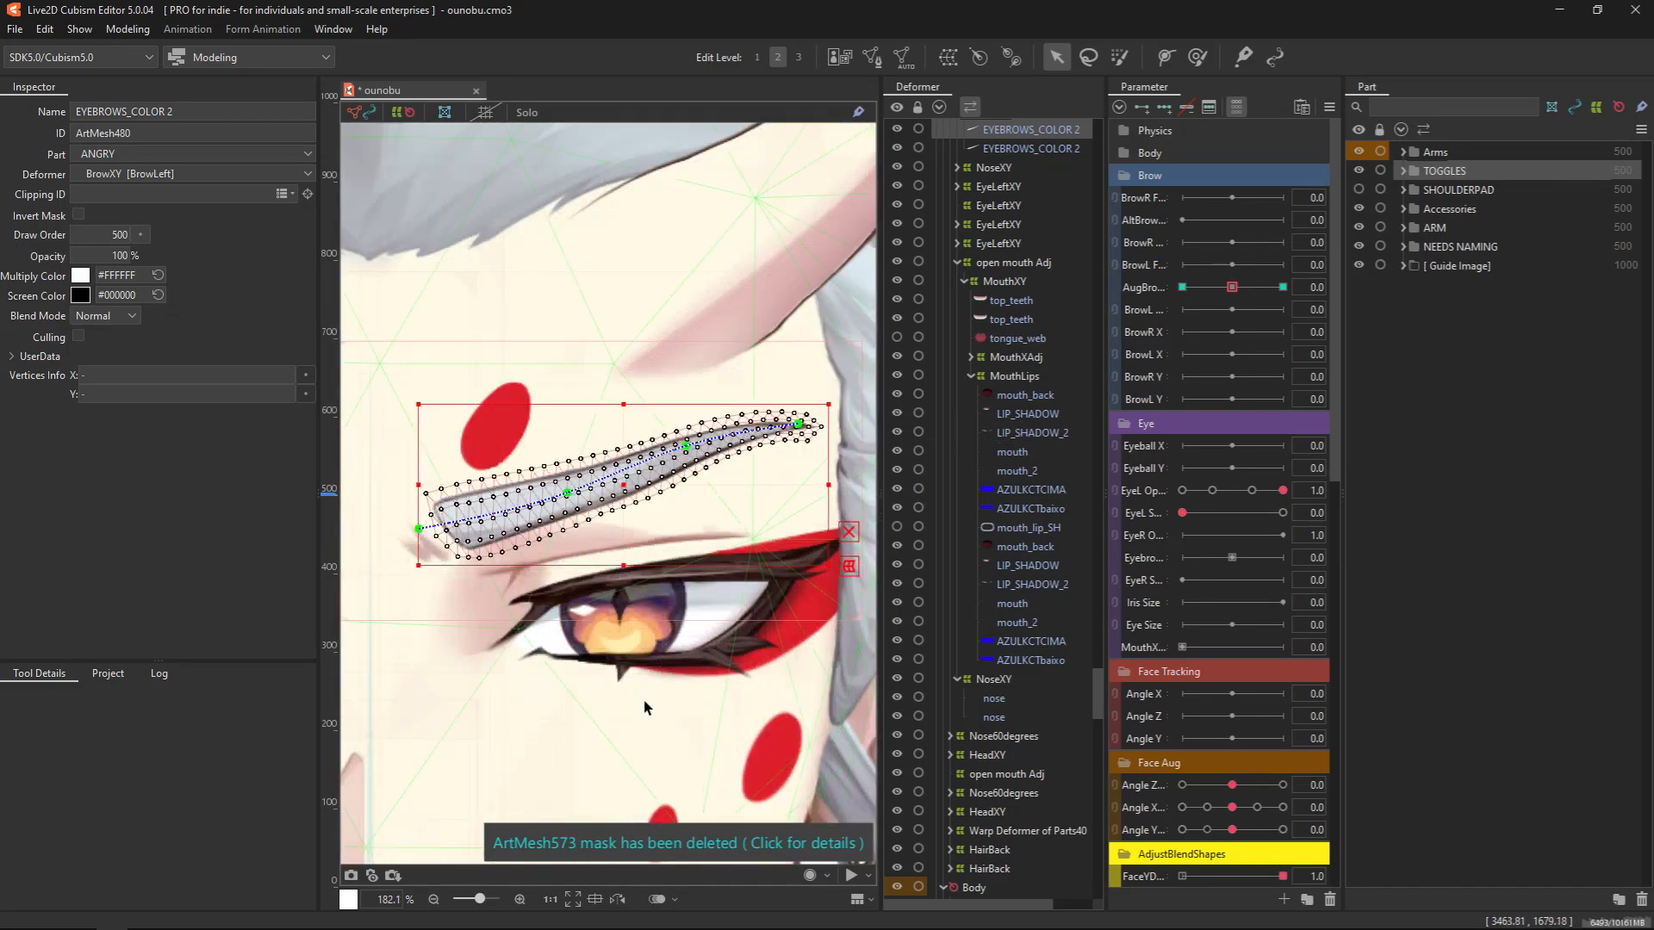
left_click_drag(643, 709, 585, 661)
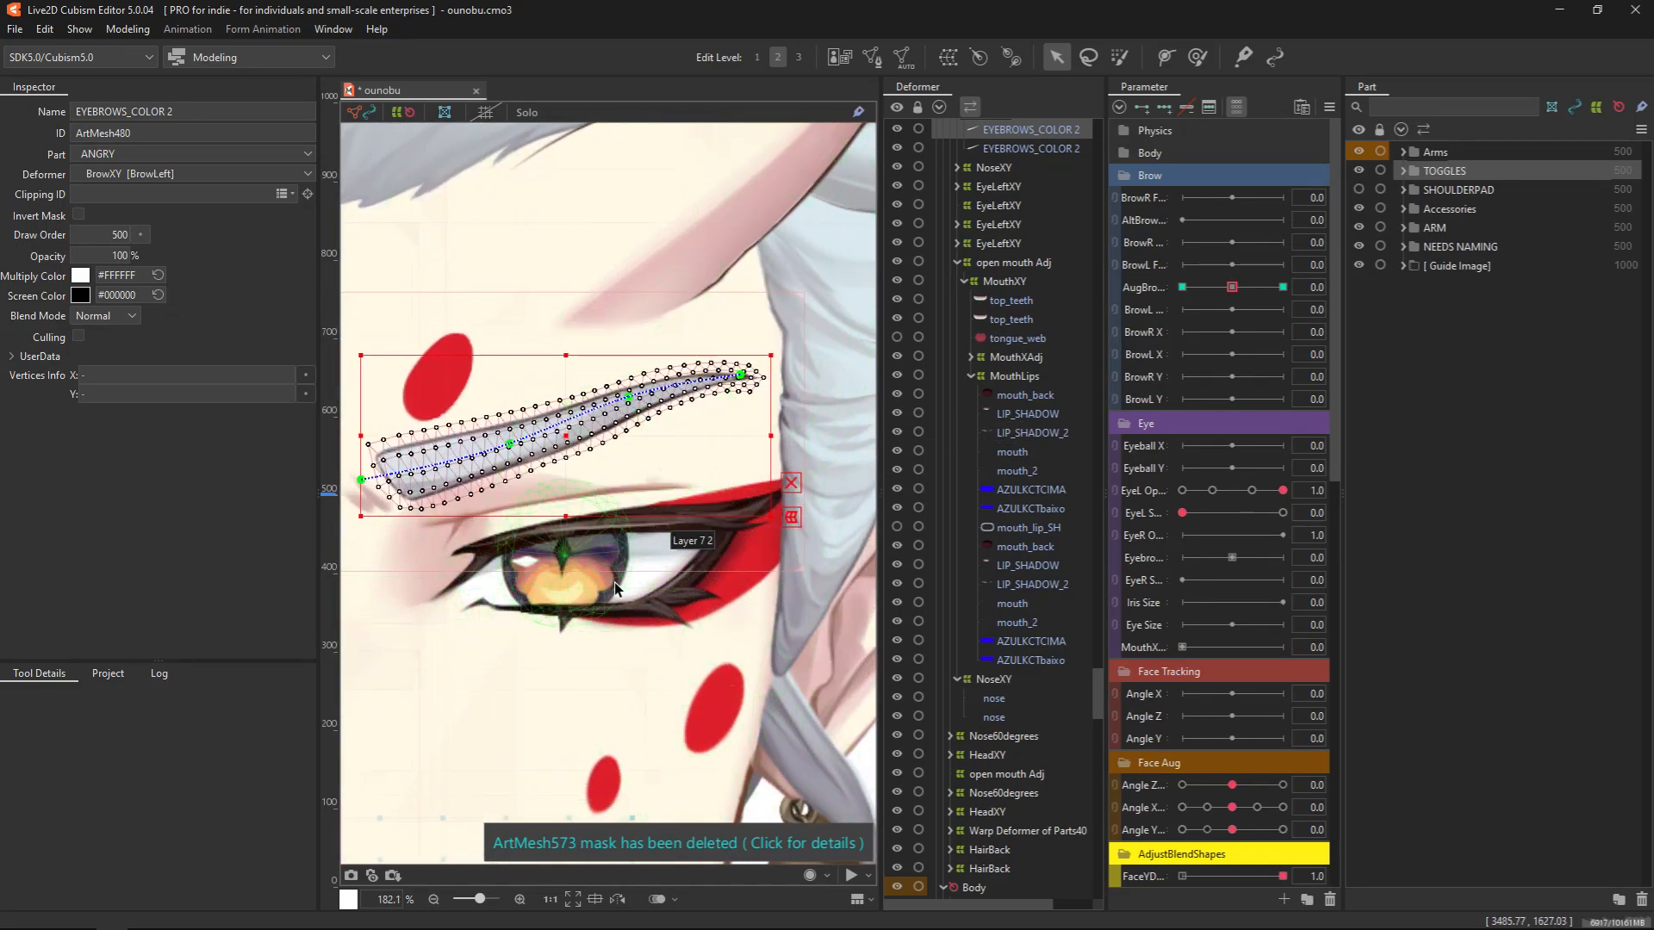
left_click(615, 589)
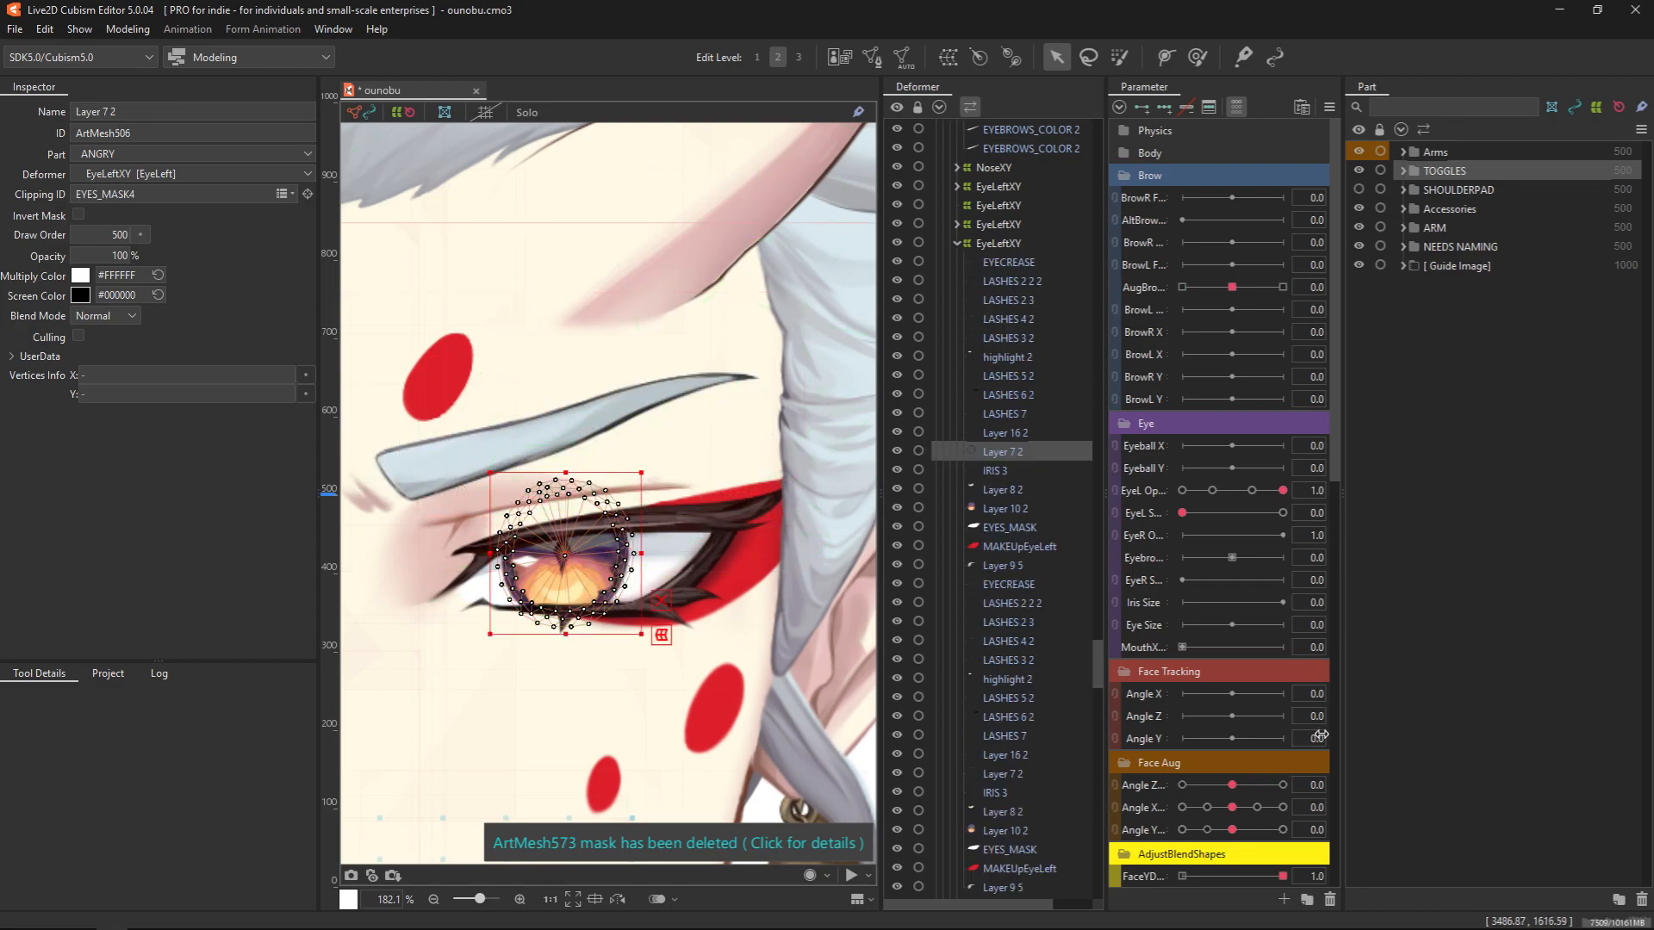
scroll(1321, 733, "down", 3)
left_click_drag(649, 709, 693, 620)
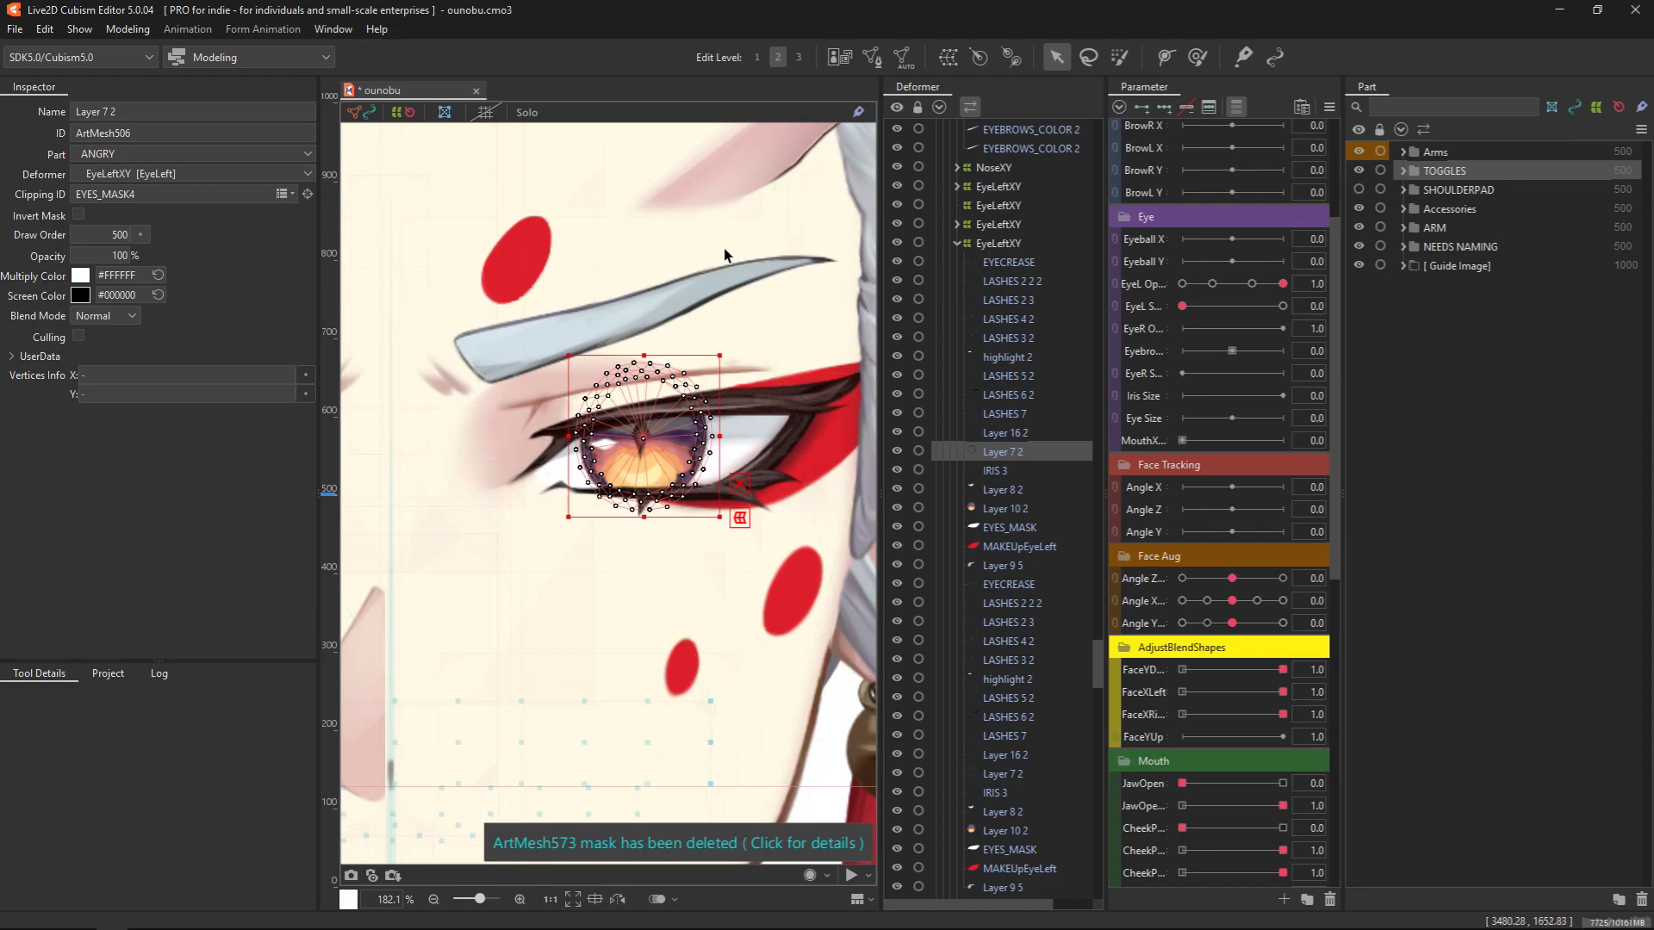
Examine the Layer 7 2 iris mesh briefly in Solo display, and select the overlapping Layer 10 2 art mesh under the cursor
left_click(526, 113)
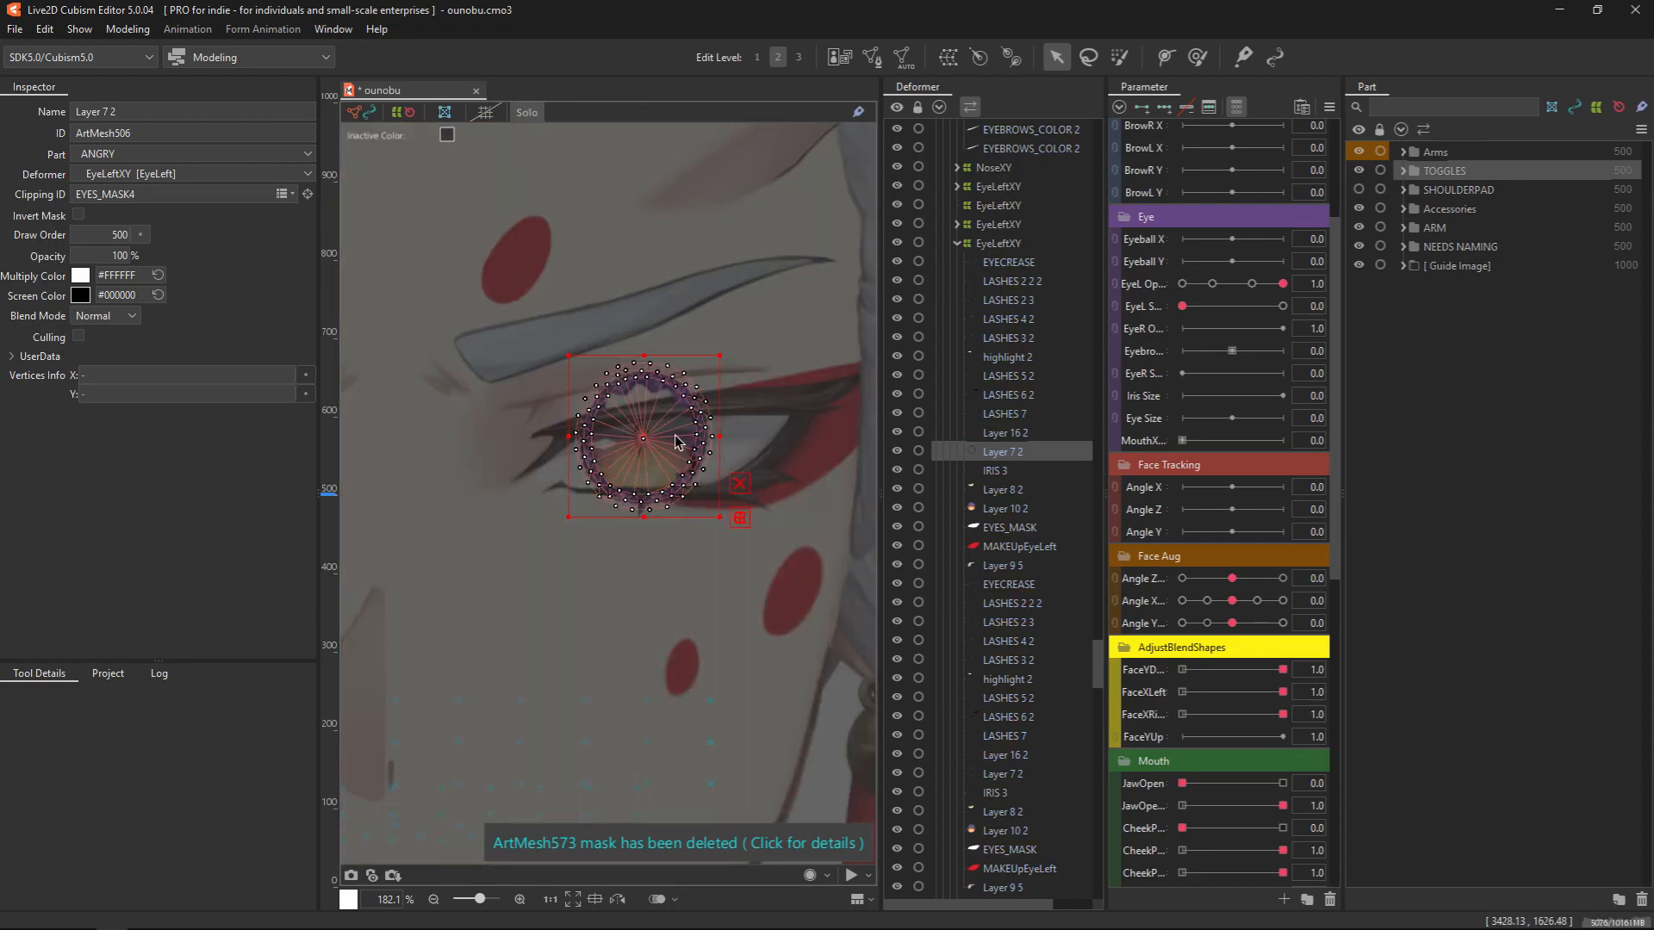
left_click(534, 115)
right_click(653, 474)
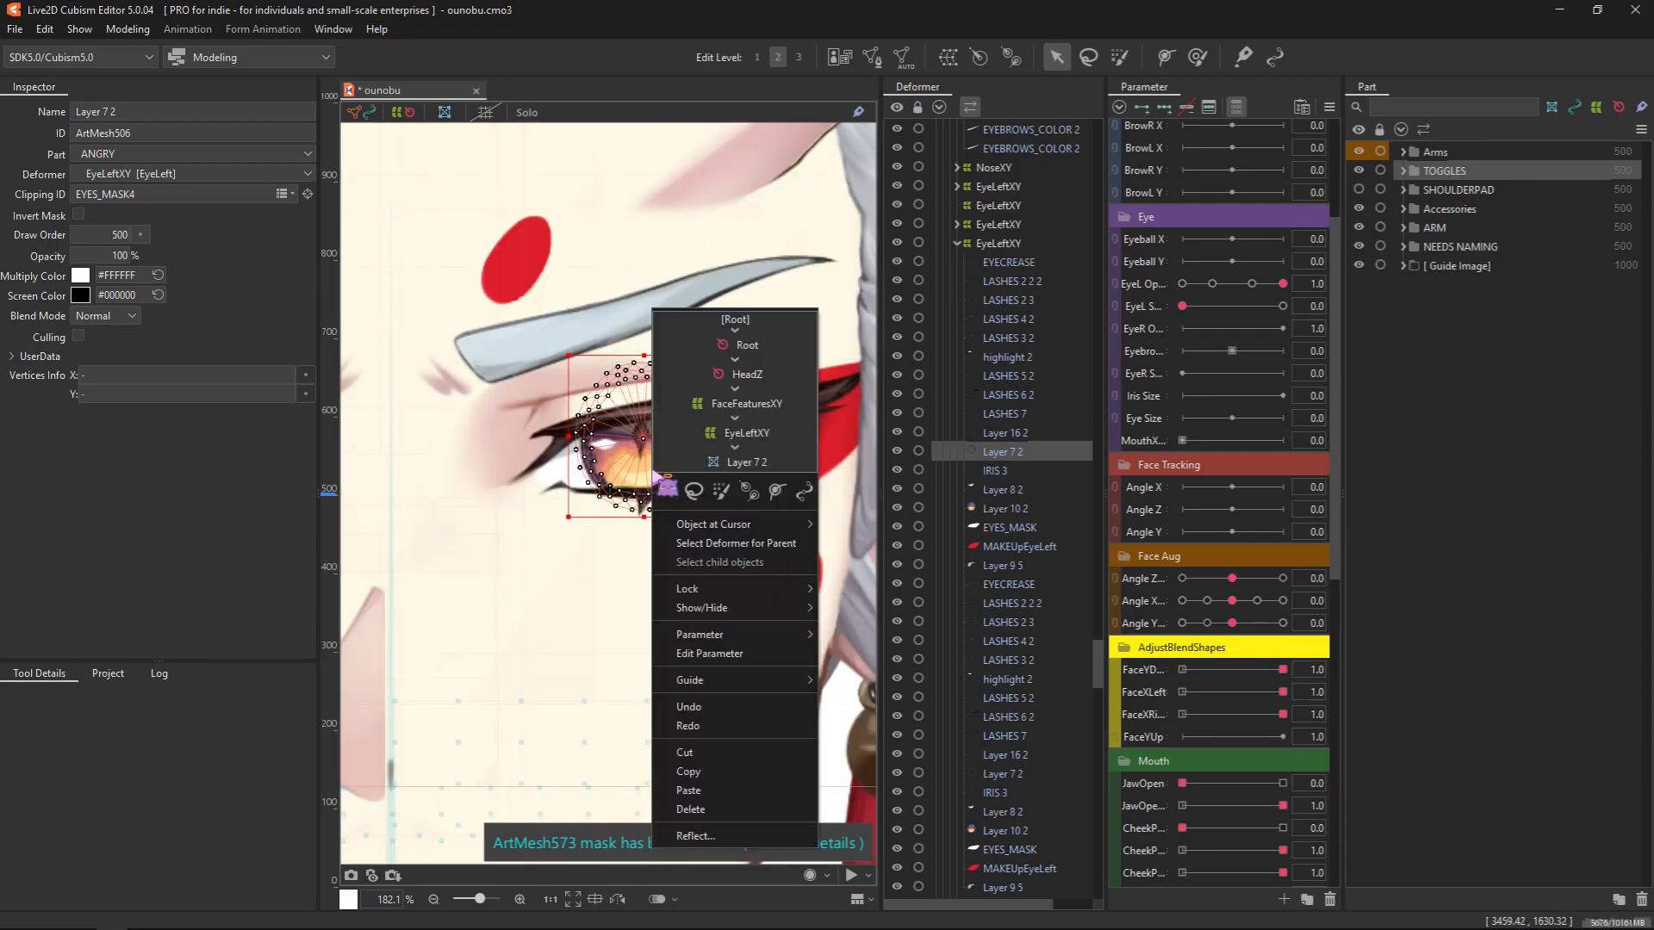
mouse_move(738, 527)
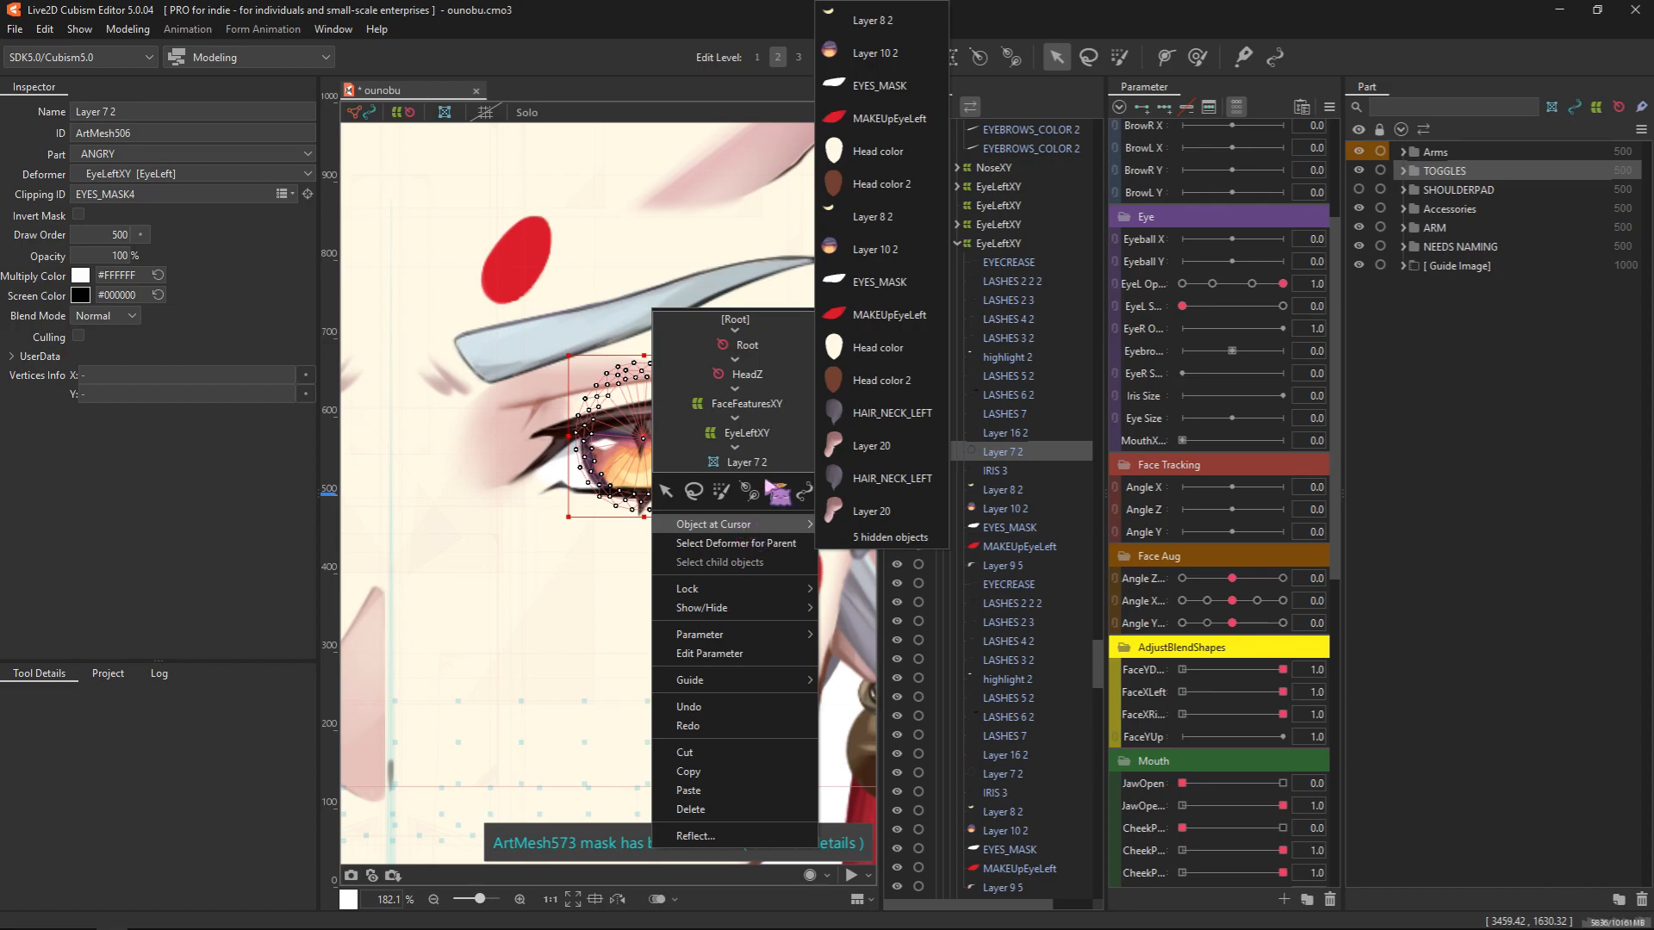
left_click(877, 53)
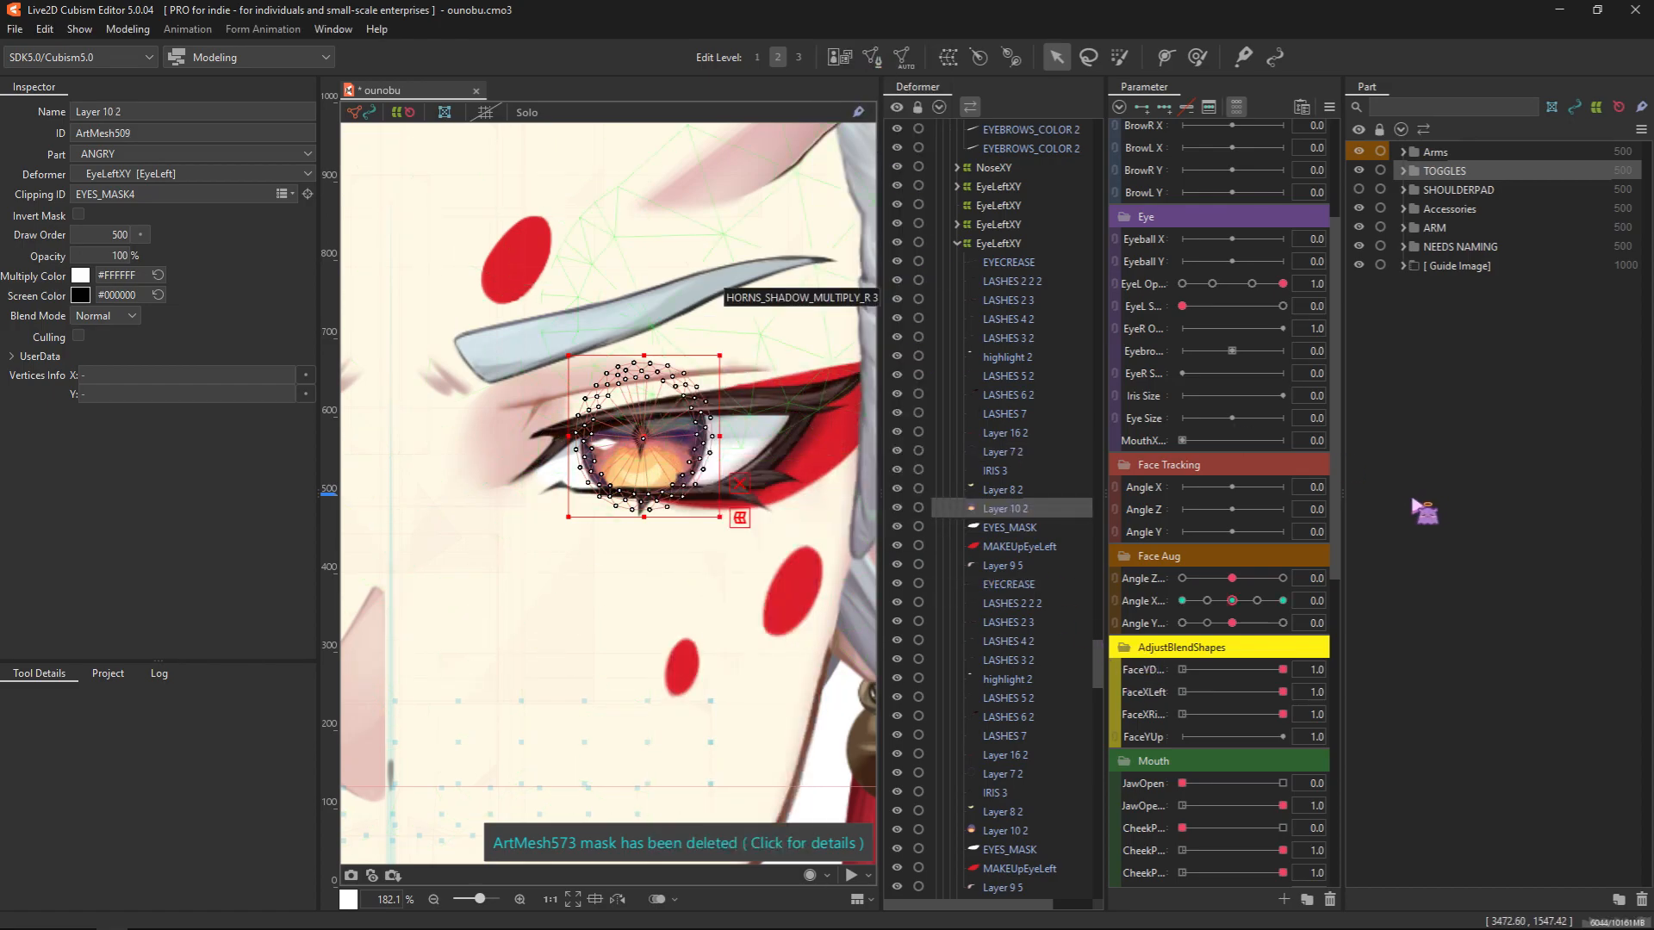
Set Face Aug Angle X to -30 and move the Layer 10 2 iris mesh's centre vertex sideways toward the outer eye corner
left_click_drag(1231, 600, 1182, 602)
left_click_drag(516, 572, 936, 569)
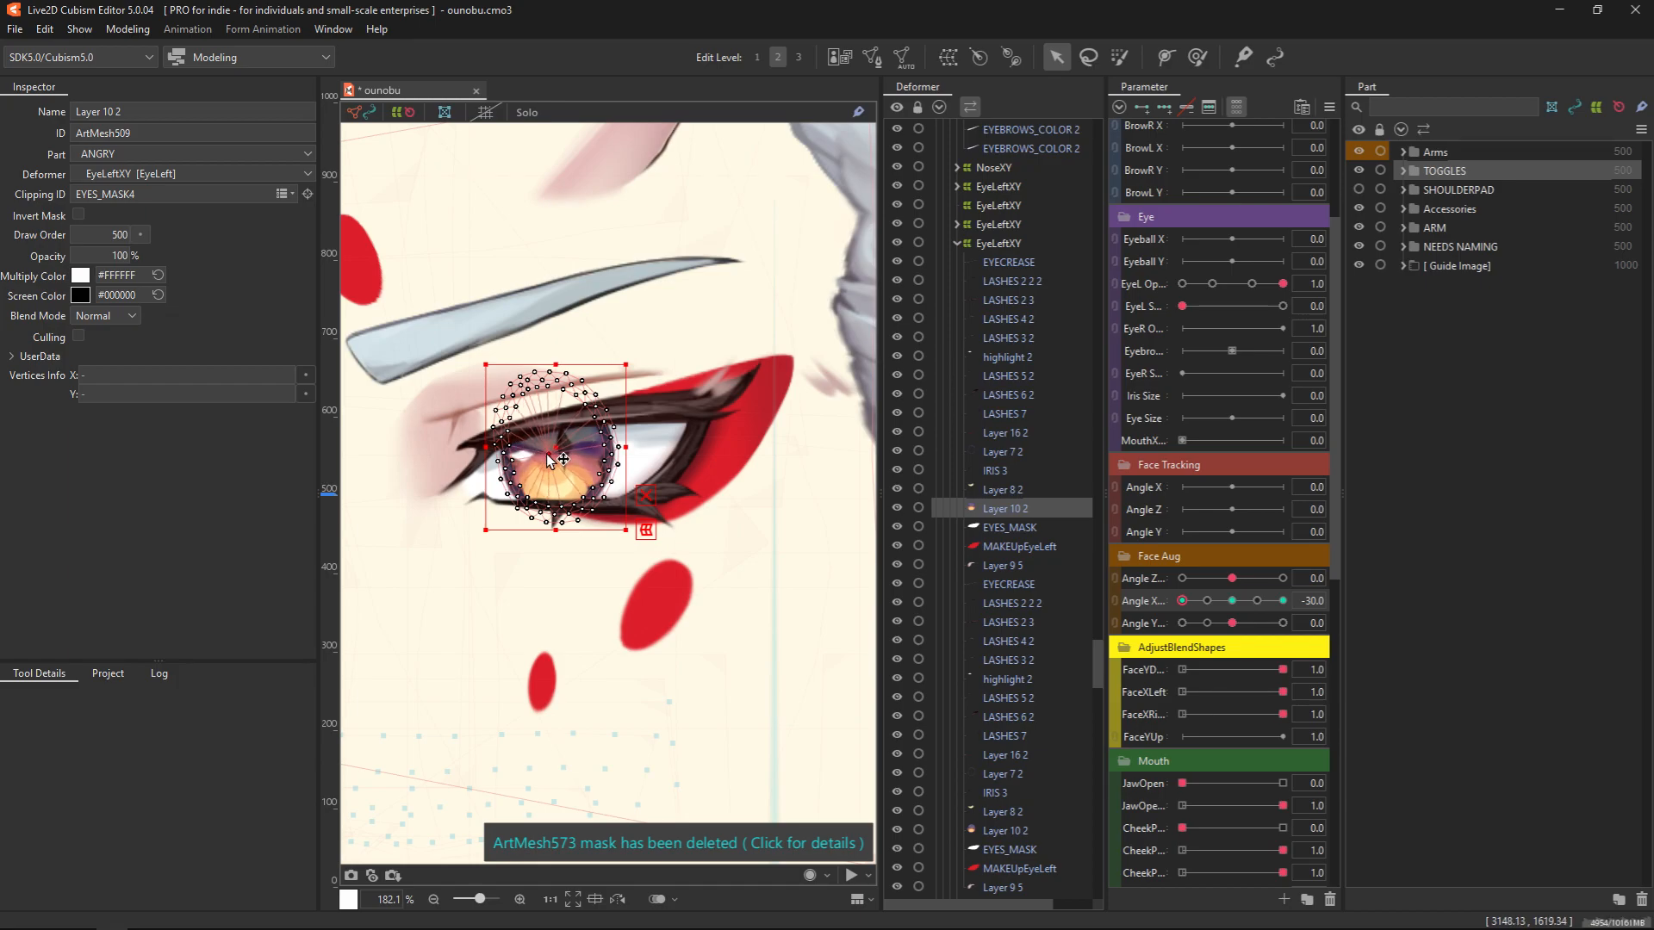
left_click(599, 457)
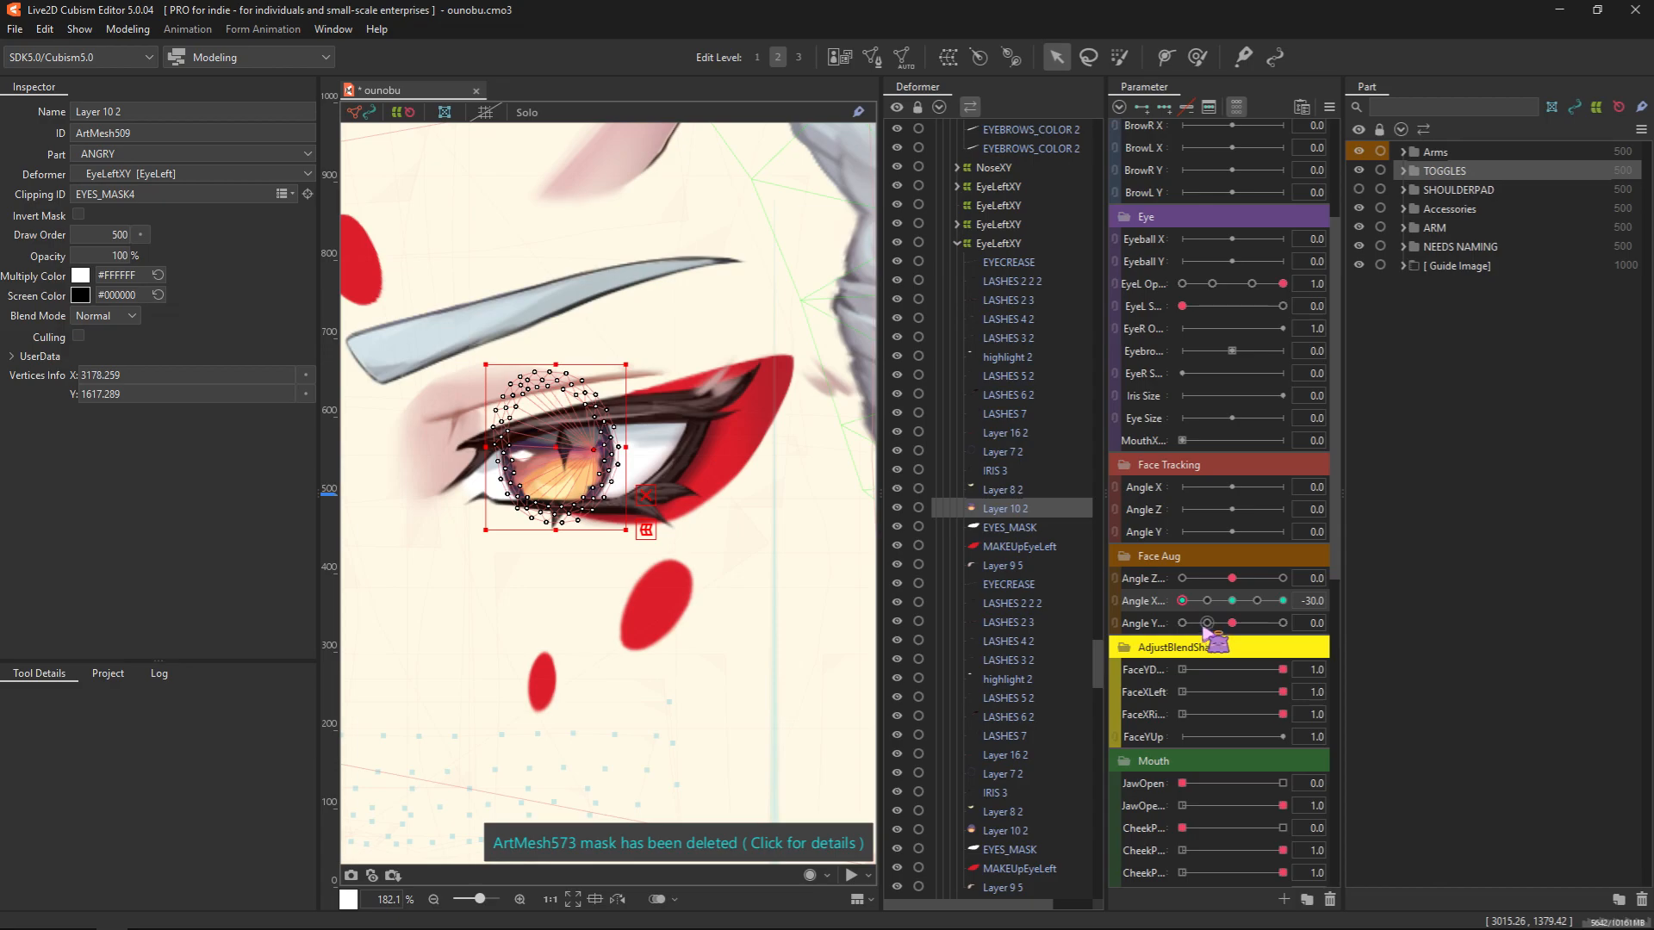
Preview the iris deformation by sweeping Face Aug Angle X, bringing the parameter back to about 0
scroll(692, 678, "down", 3)
left_click_drag(624, 641, 541, 599)
left_click_drag(1183, 601, 1231, 608)
left_click_drag(807, 637, 613, 631)
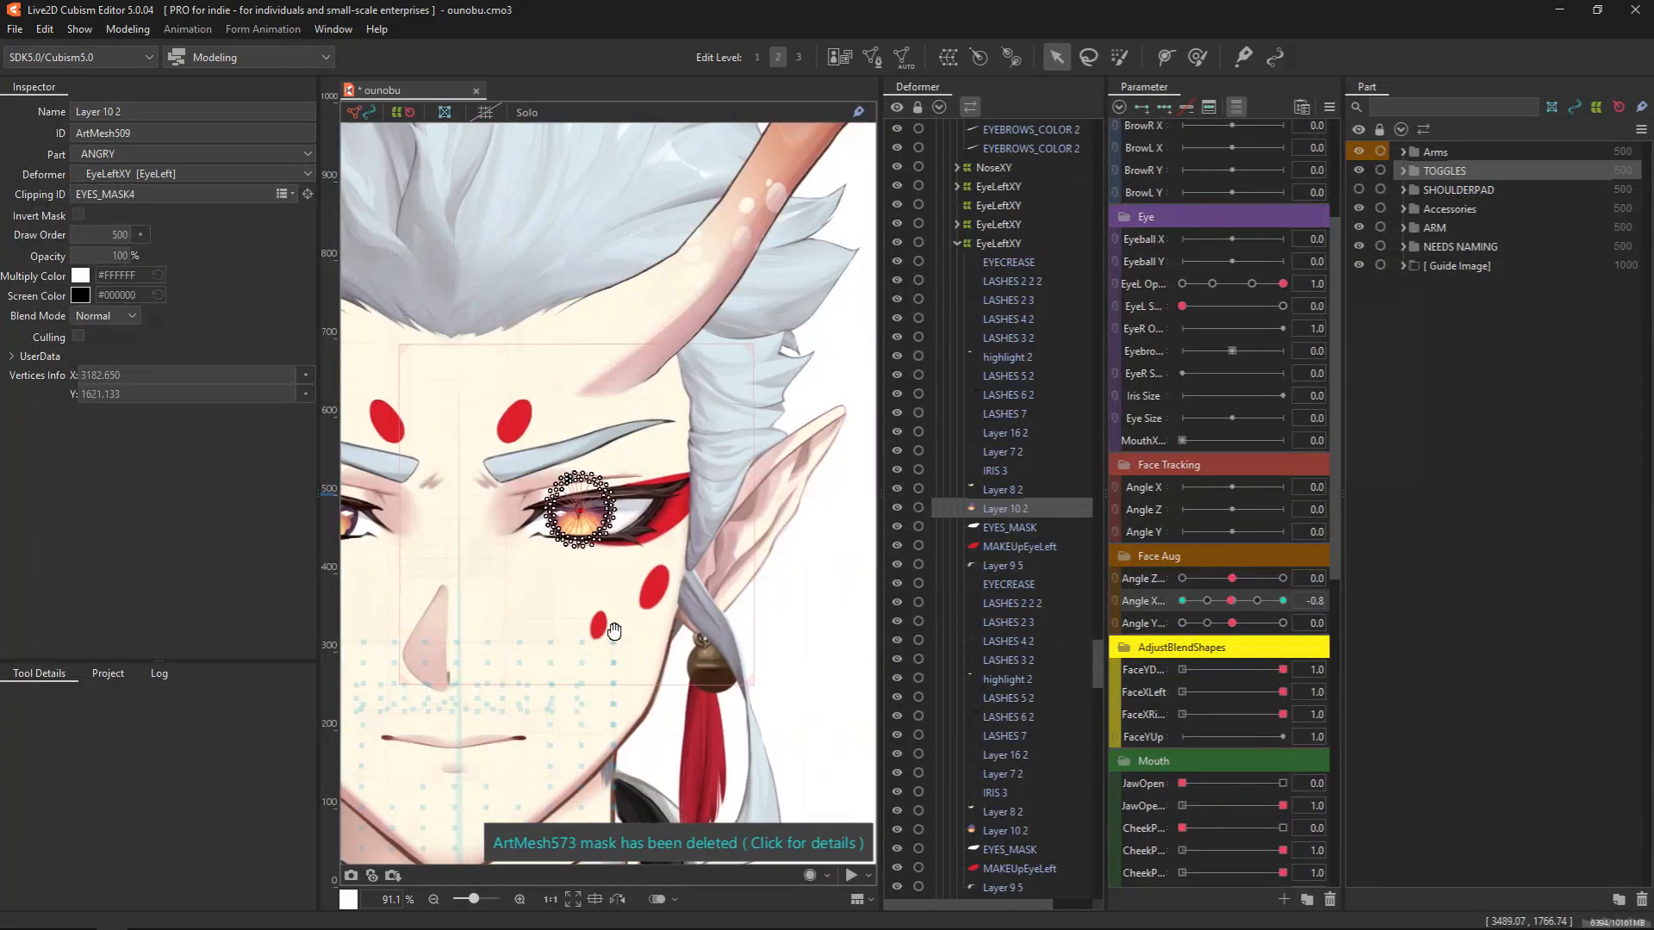
mouse_move(1231, 601)
left_mouse_down()
mouse_move(1265, 603)
mouse_move(1214, 633)
mouse_move(1248, 620)
left_mouse_up()
Examine the Layer 10 2 iris up close and within the whole face, and deselect the art mesh
scroll(676, 560, "up", 3)
left_click_drag(676, 559, 664, 702)
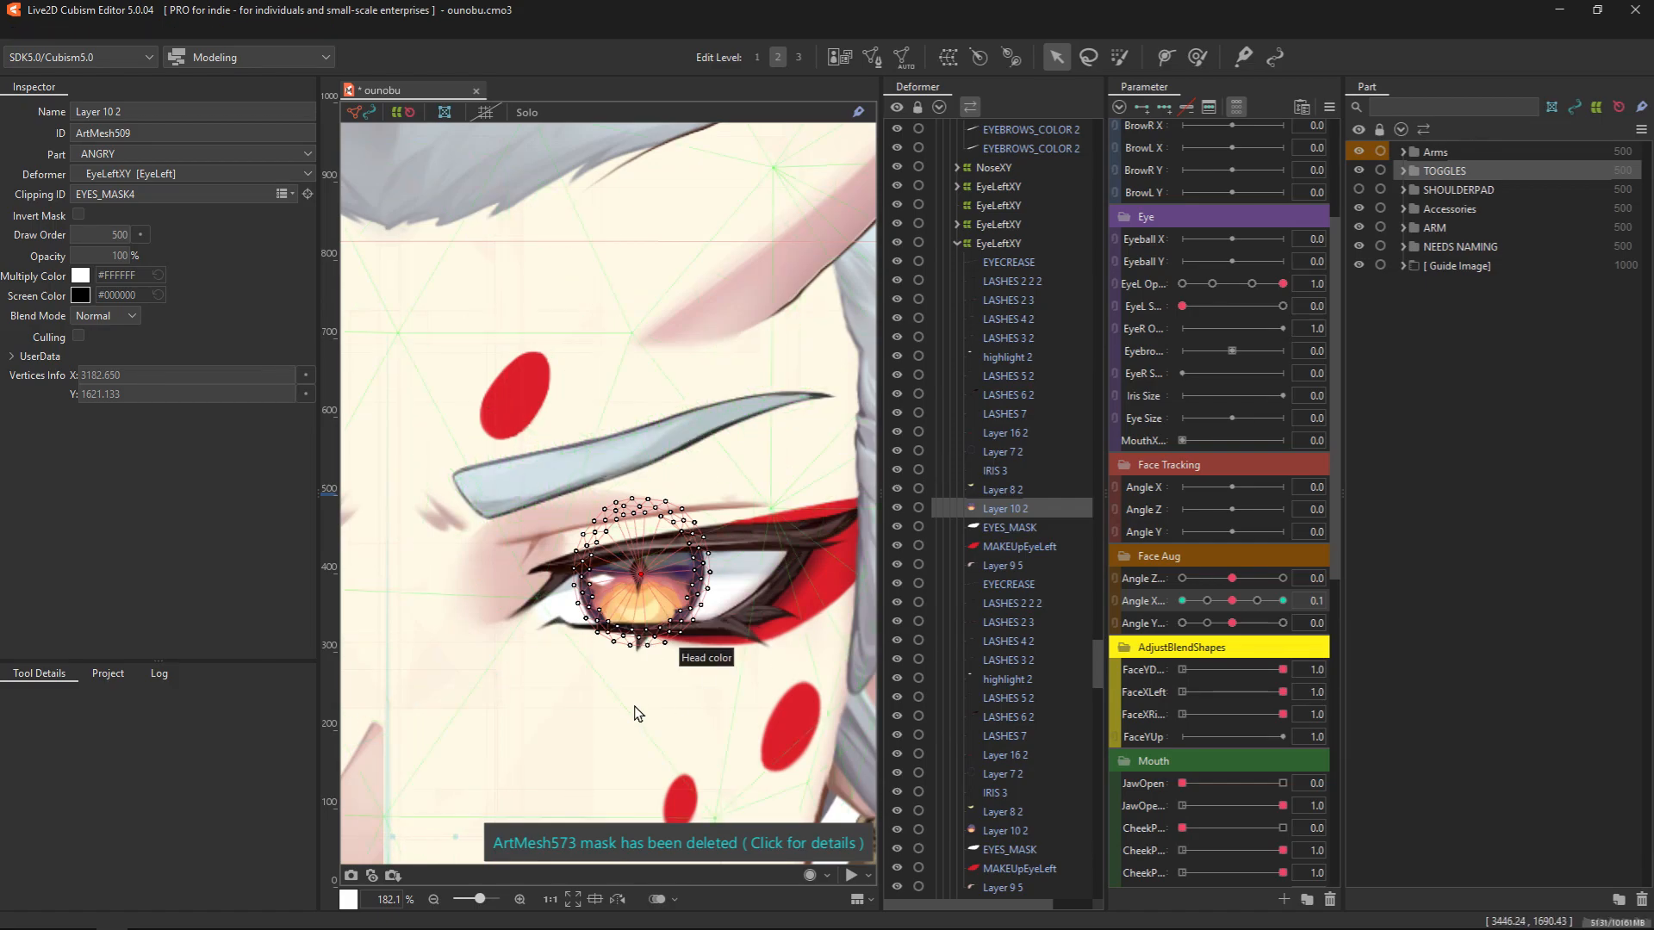
scroll(635, 712, "down", 3)
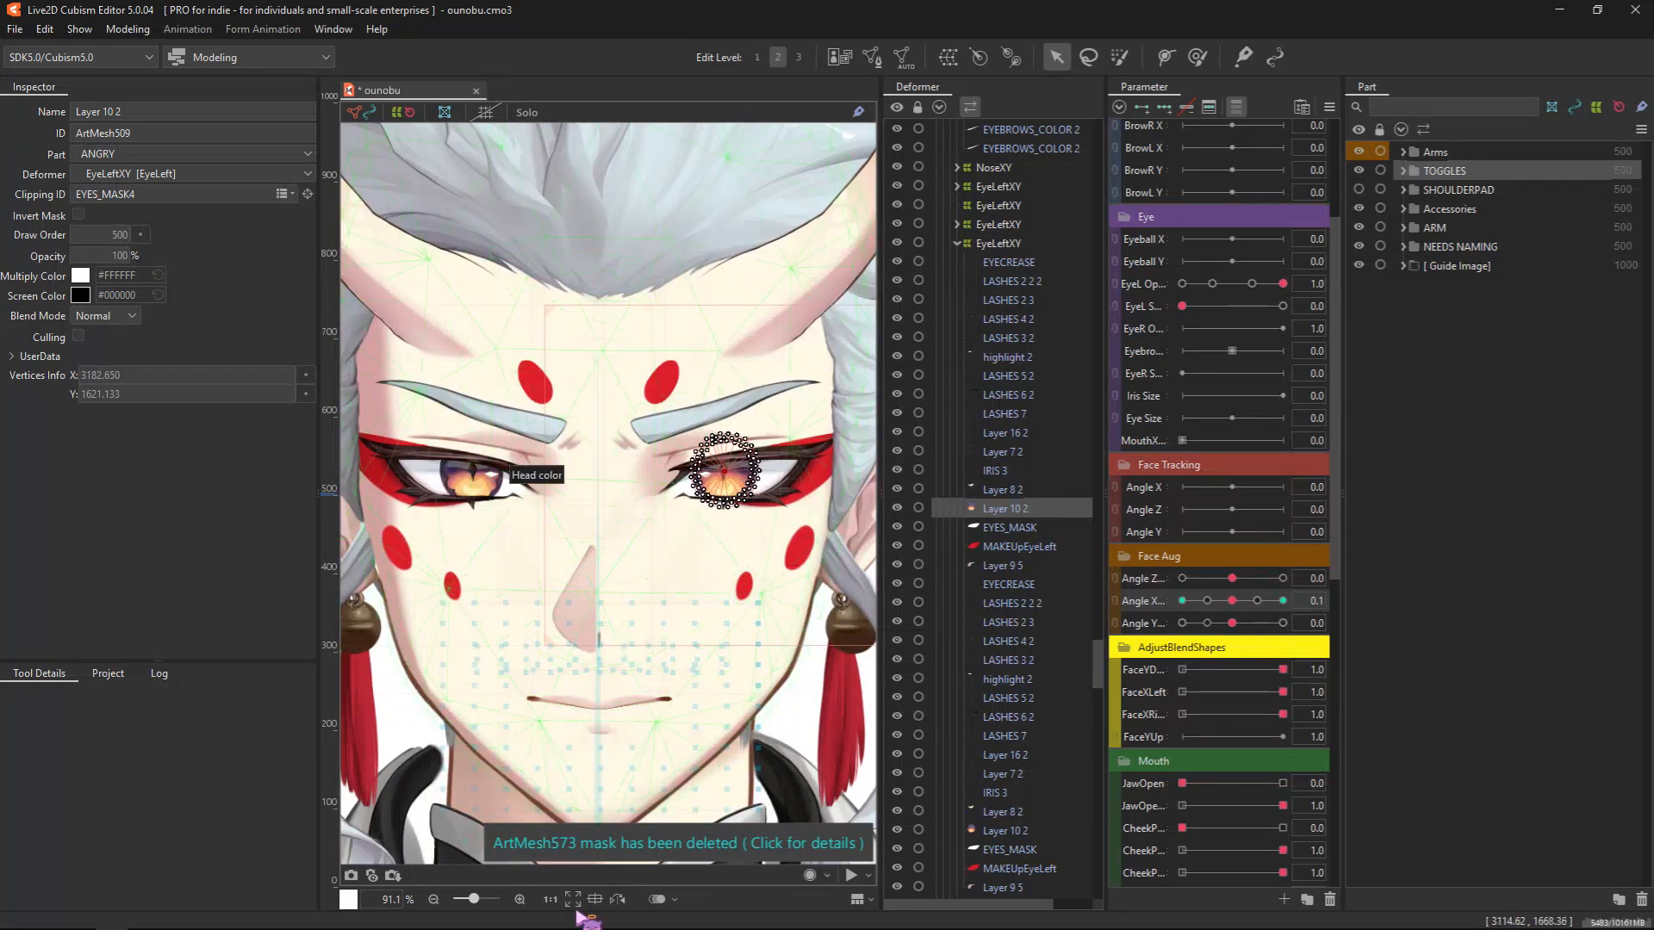
scroll(654, 621, "down", 2)
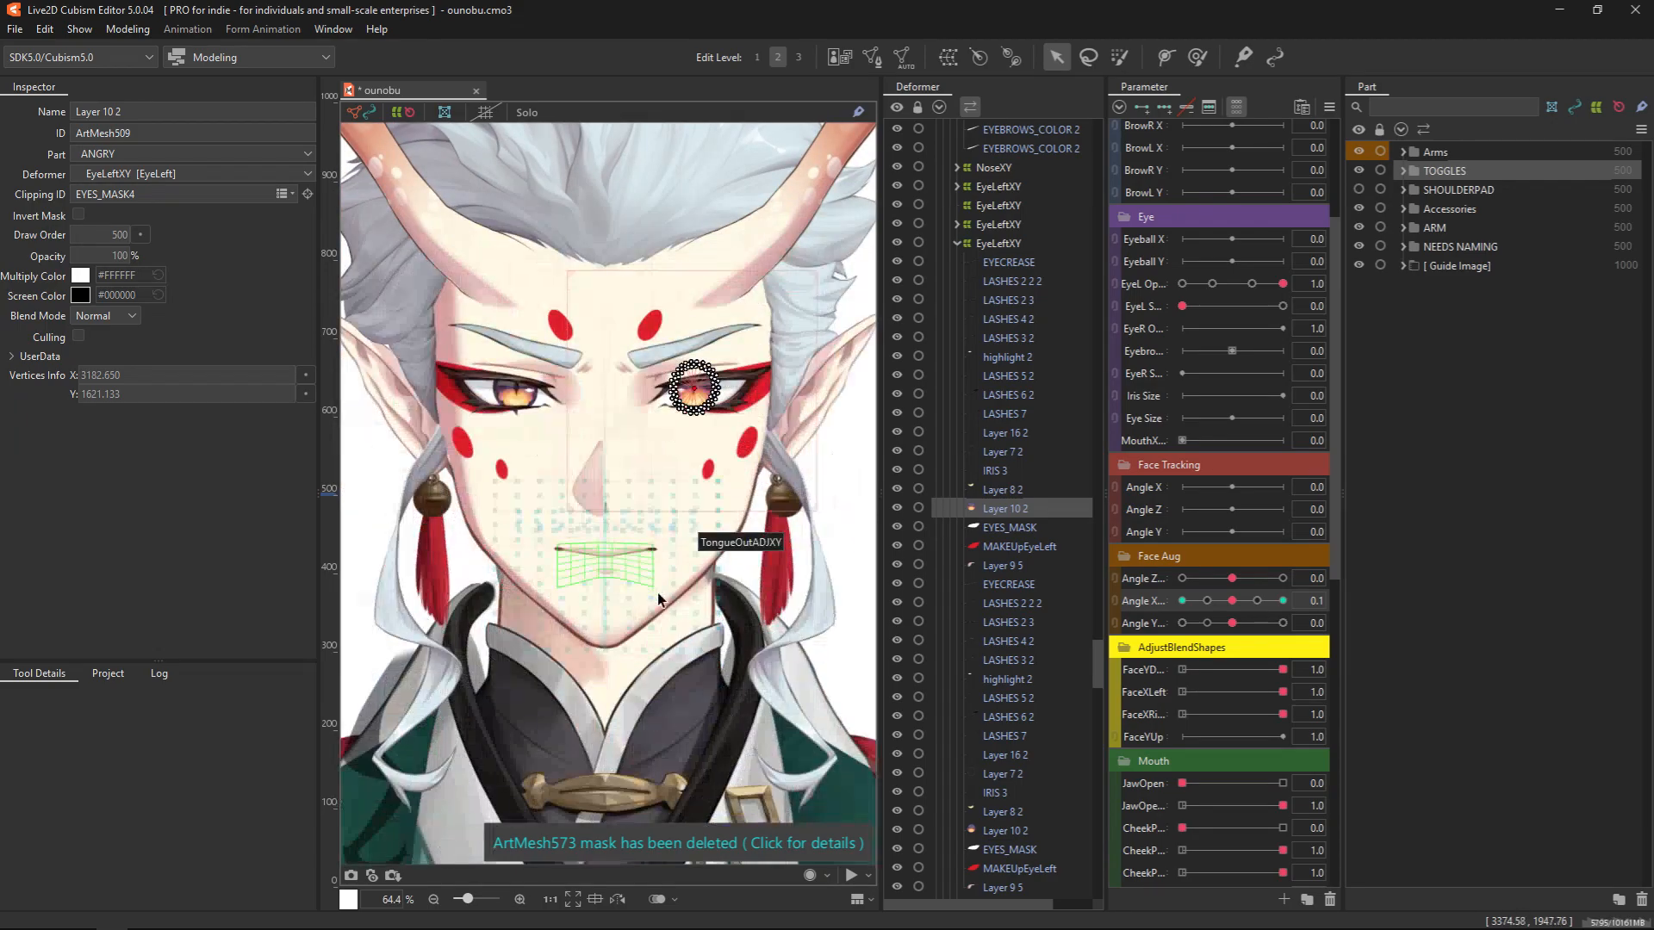
scroll(742, 778, "down", 1)
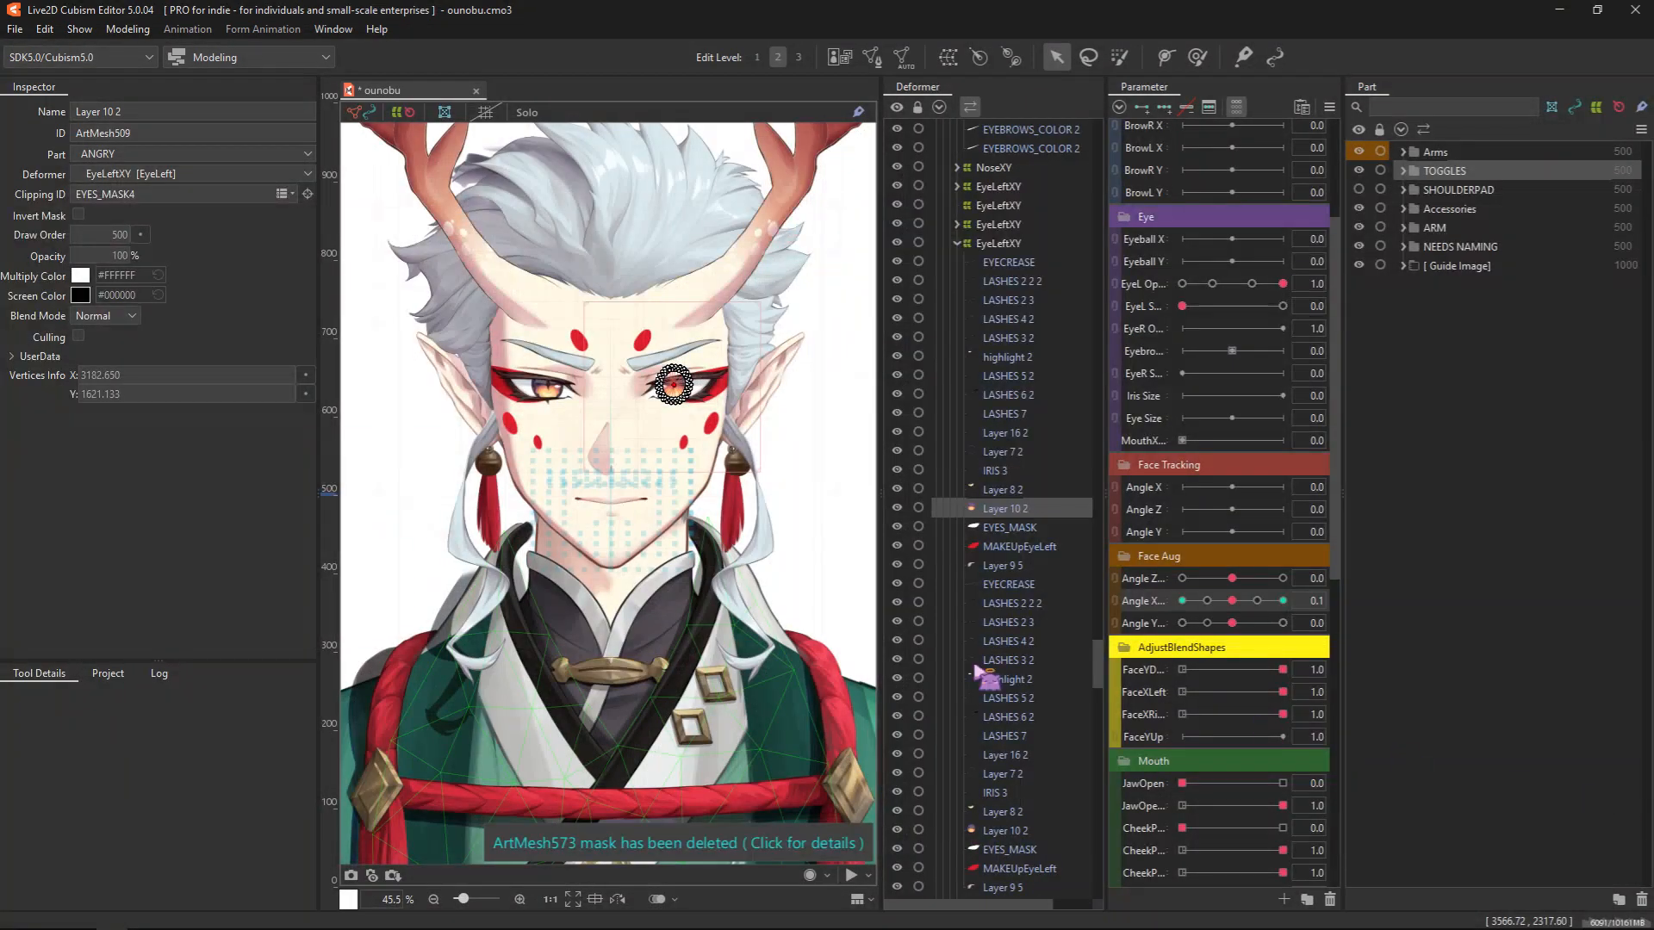
left_click(864, 520)
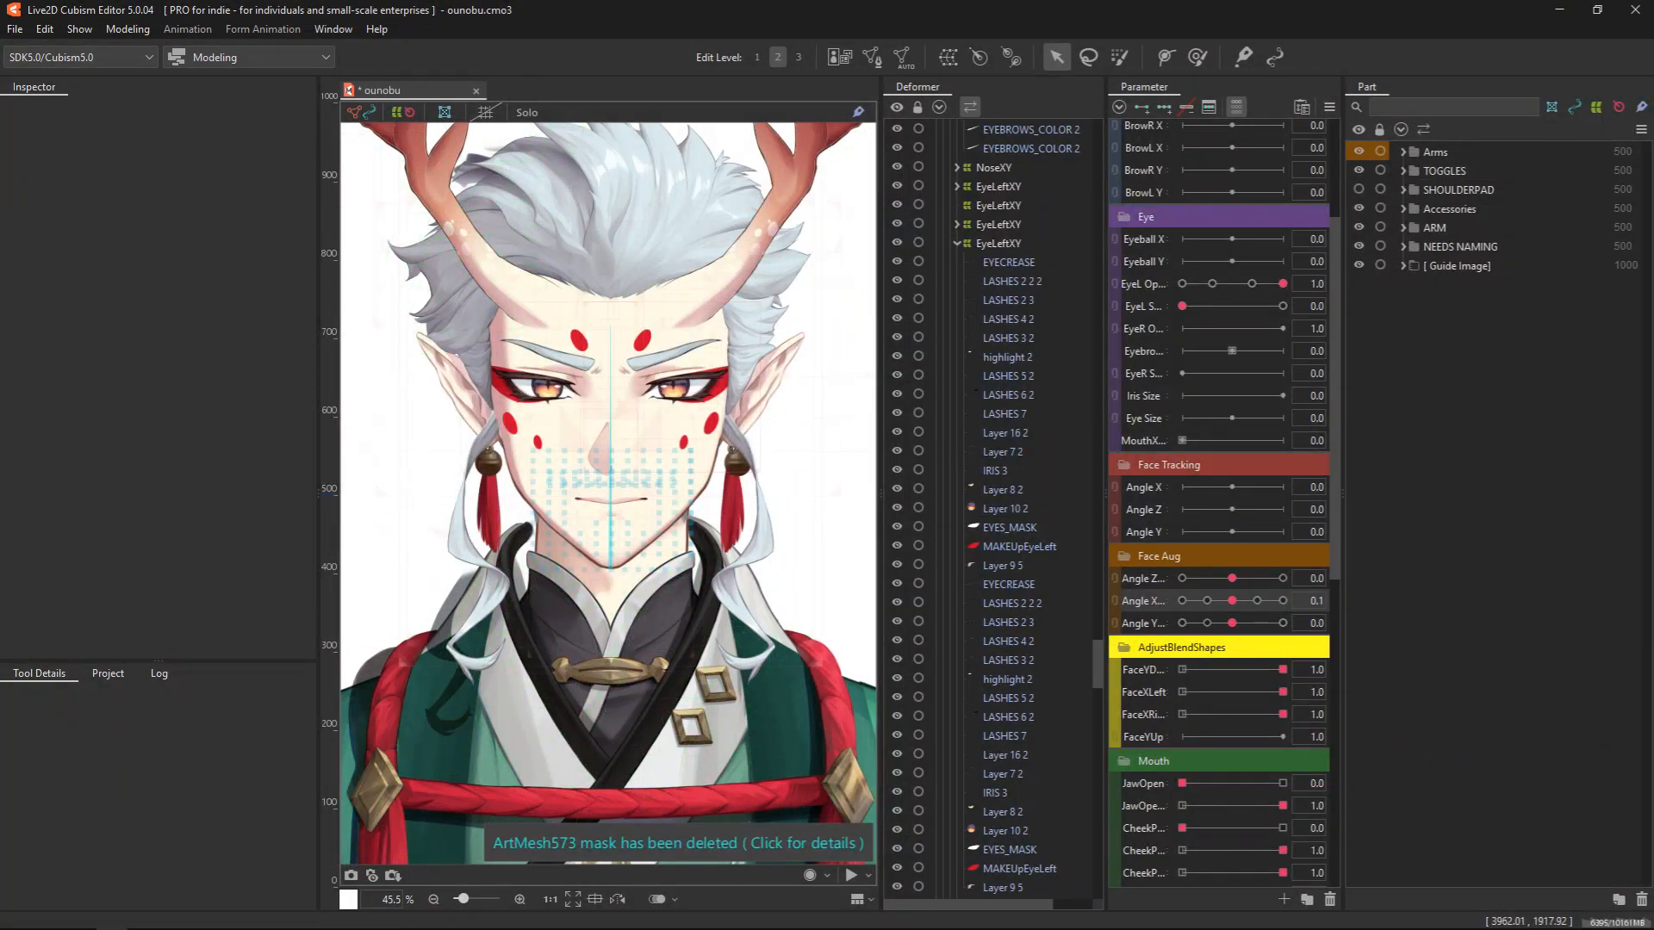